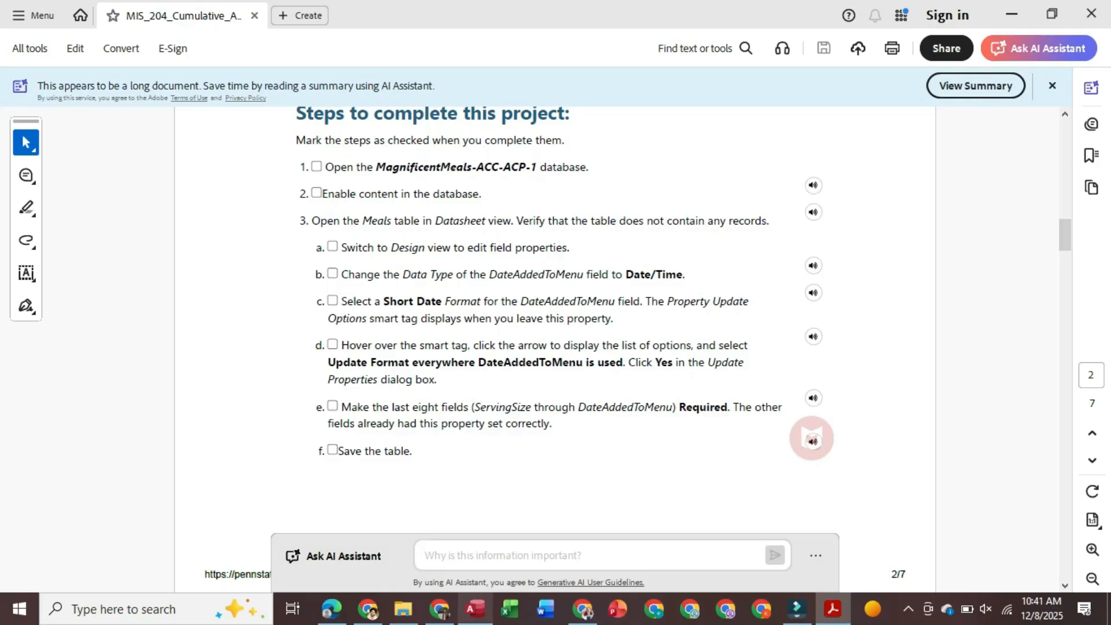
Step: Switch to the MagnificentMeals database in Access and open the Meals table in Datasheet view
click(476, 609)
click(451, 158)
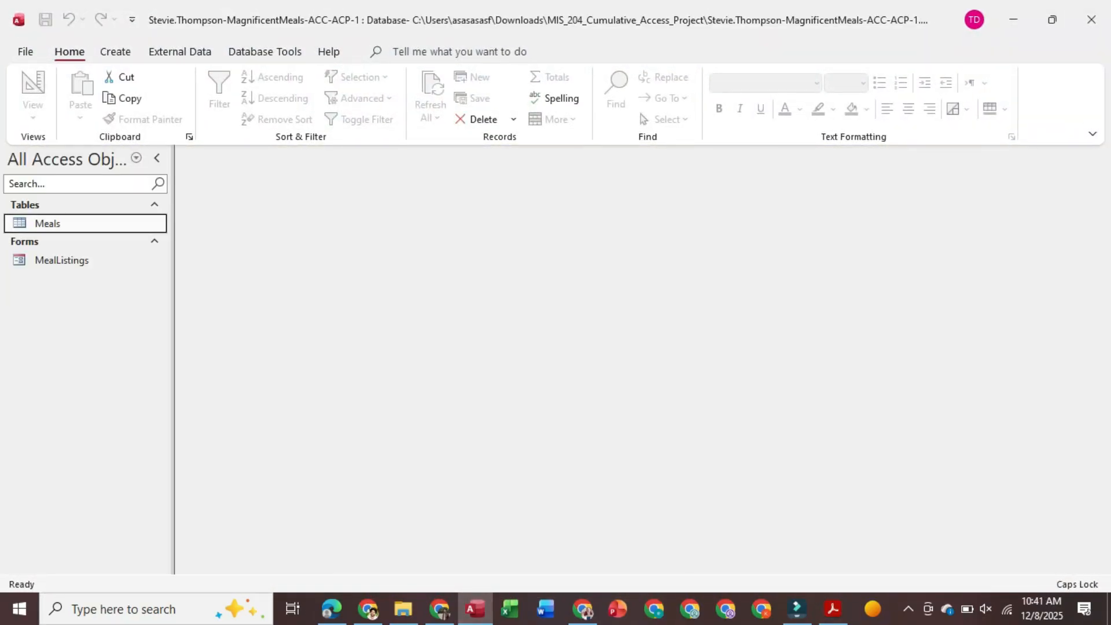
double_click(47, 224)
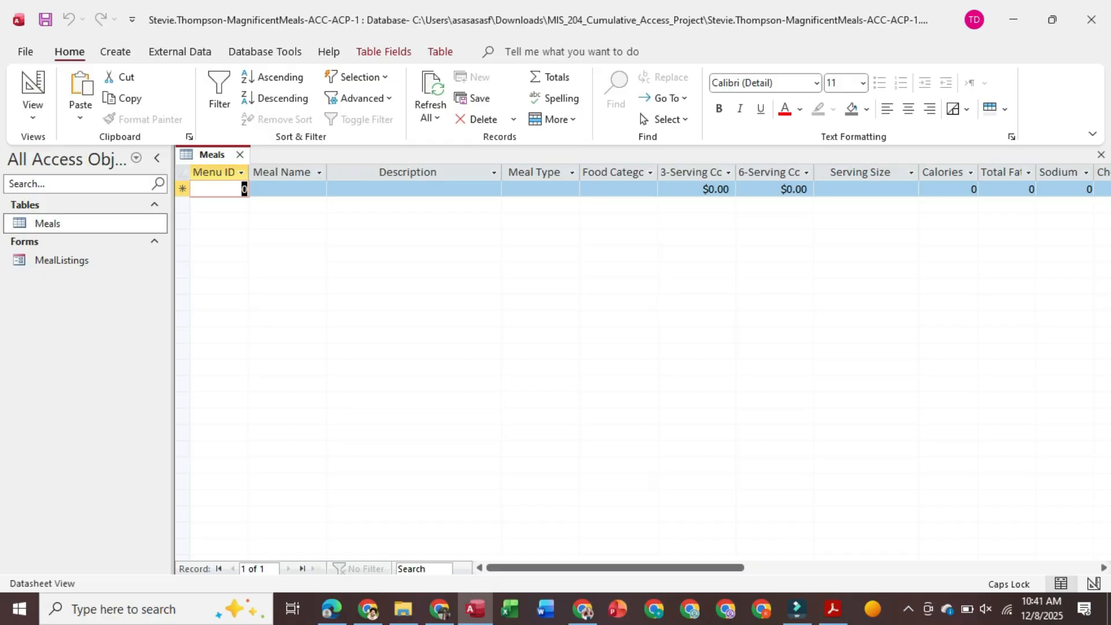
Step: Consult the project instructions in the PDF, then return to Access and switch the Meals table to Design view
drag(833, 609, 516, 609)
click(516, 608)
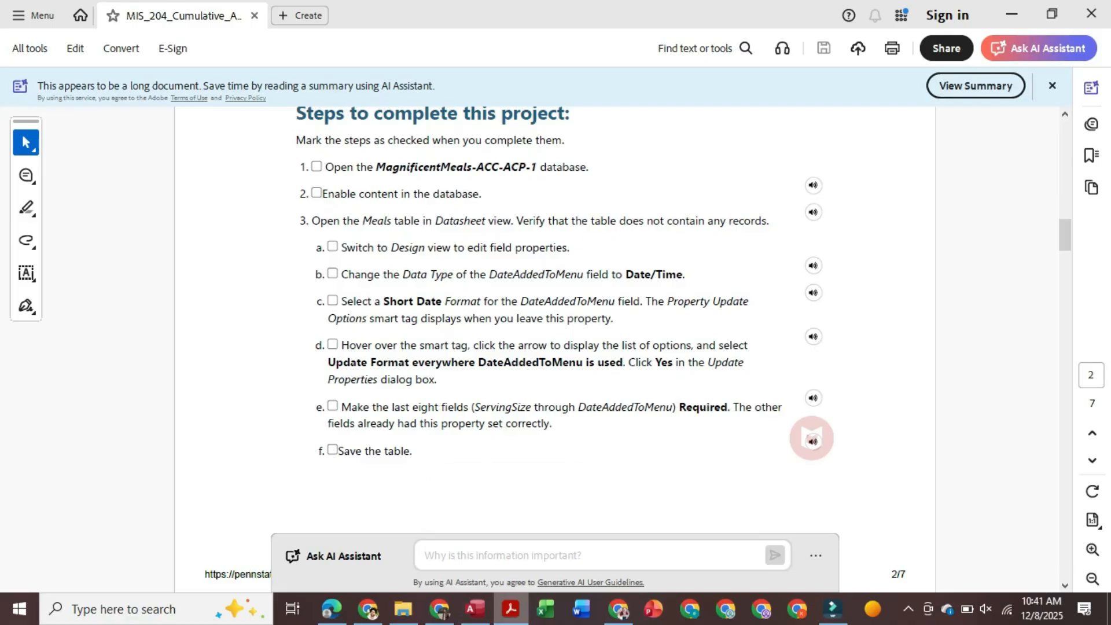
click(475, 609)
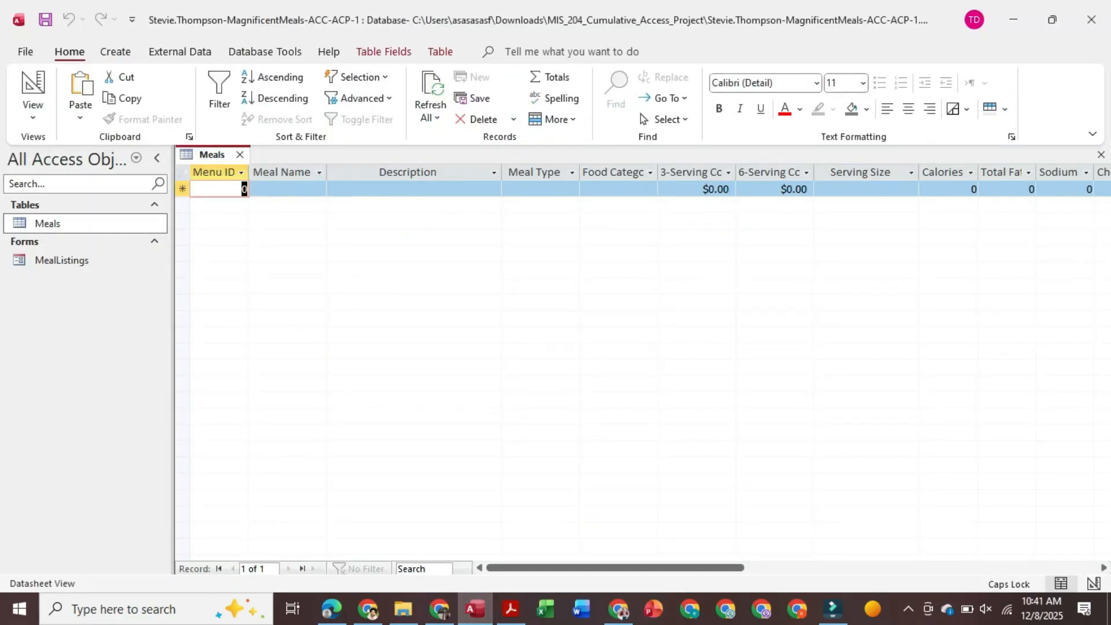
click(33, 110)
click(64, 181)
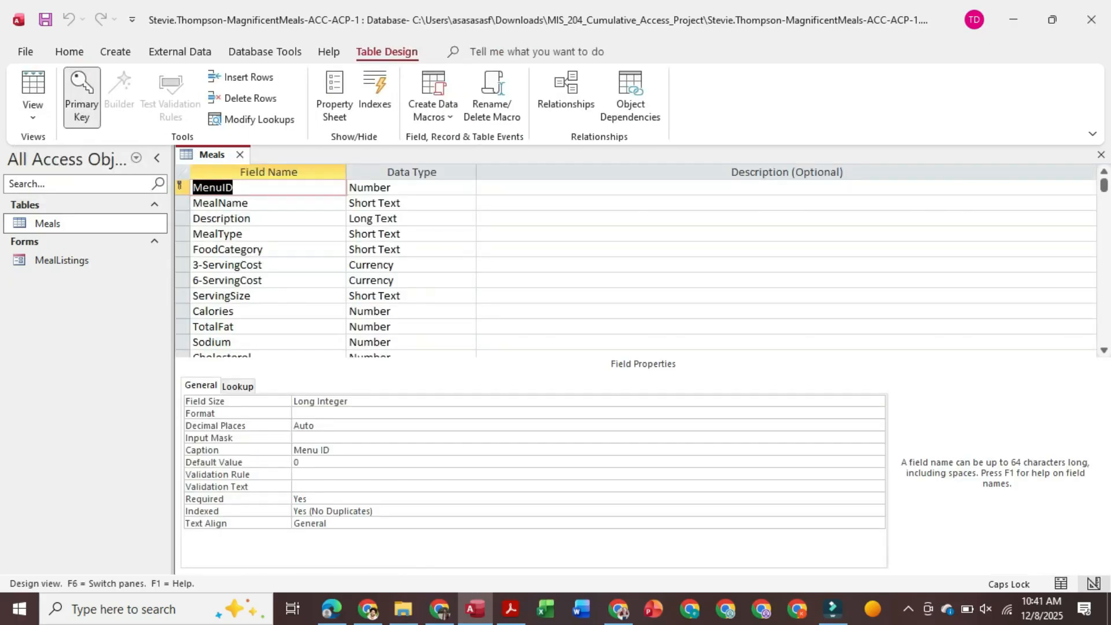
Step: Change the data type of the DateAddedToMenu field to Date/Time
scroll(636, 266, down, 1)
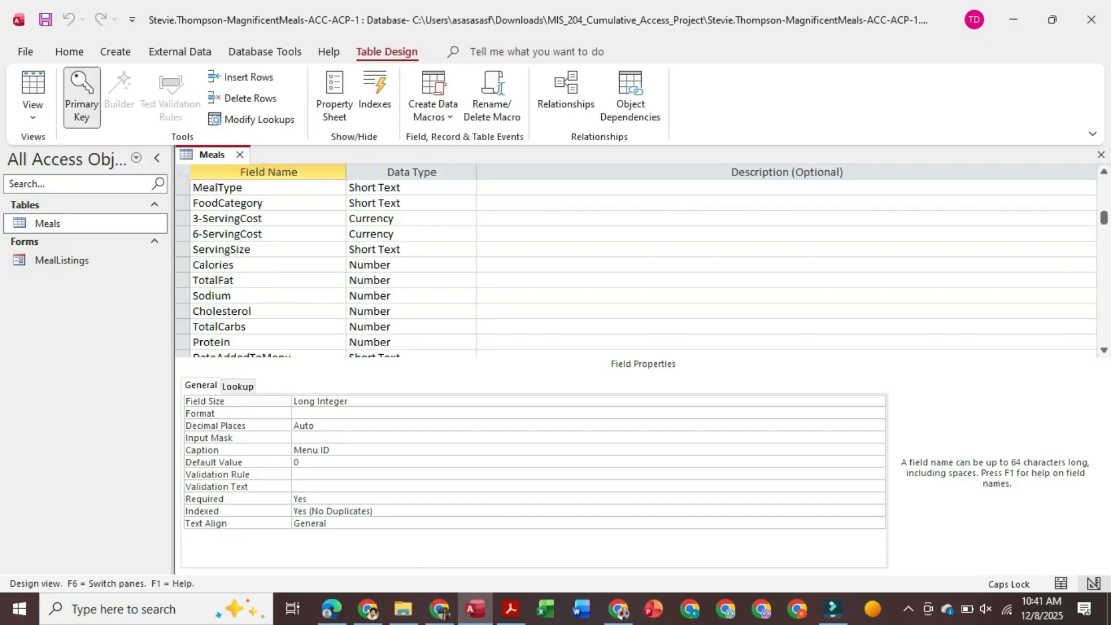
scroll(637, 260, down, 1)
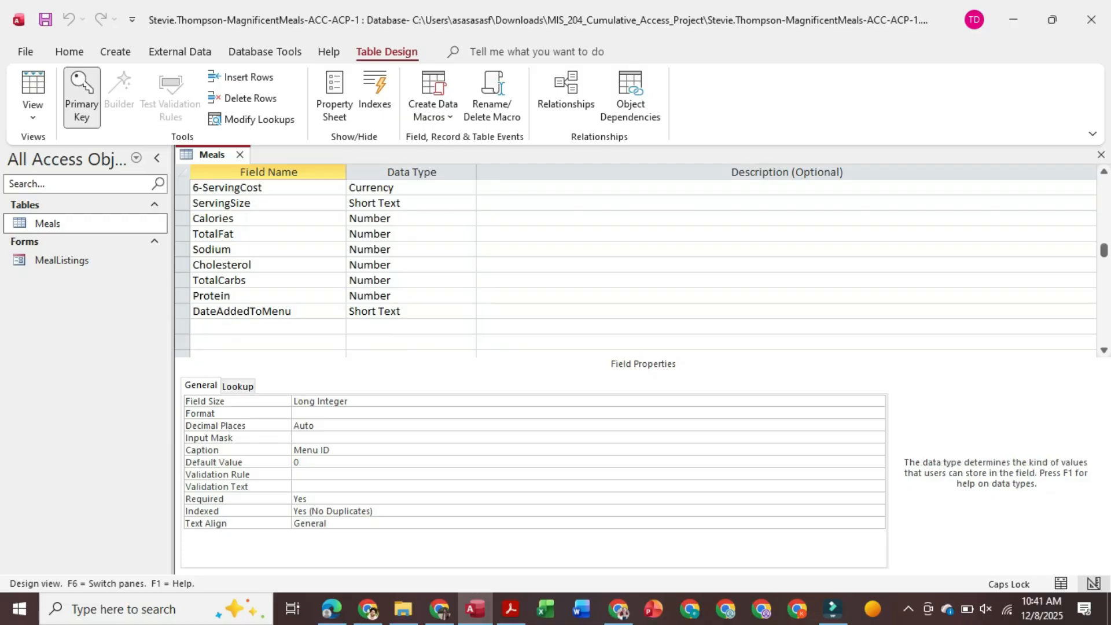
click(401, 311)
click(468, 310)
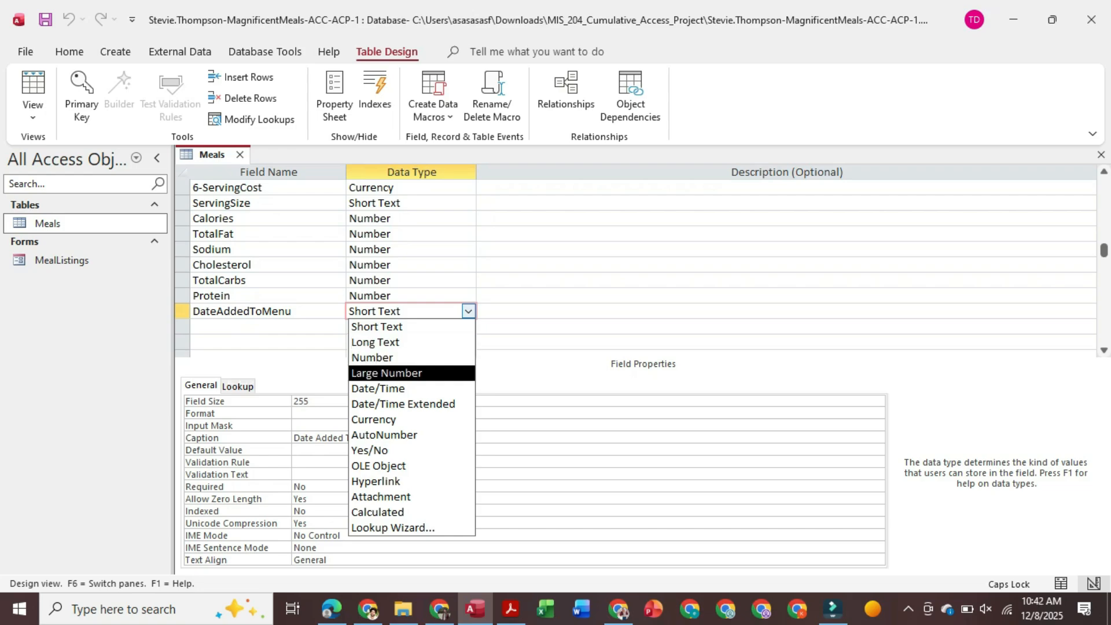
click(378, 389)
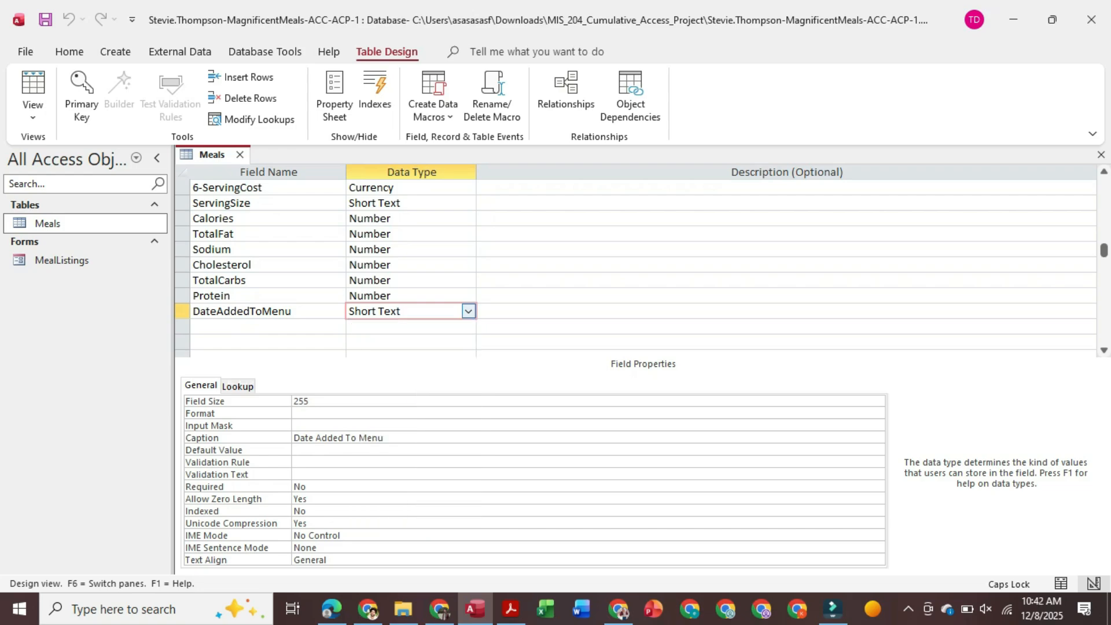
Step: Check the PDF instructions, return to Access and set the DateAddedToMenu field's Format property to Short Date
key(alt+Tab)
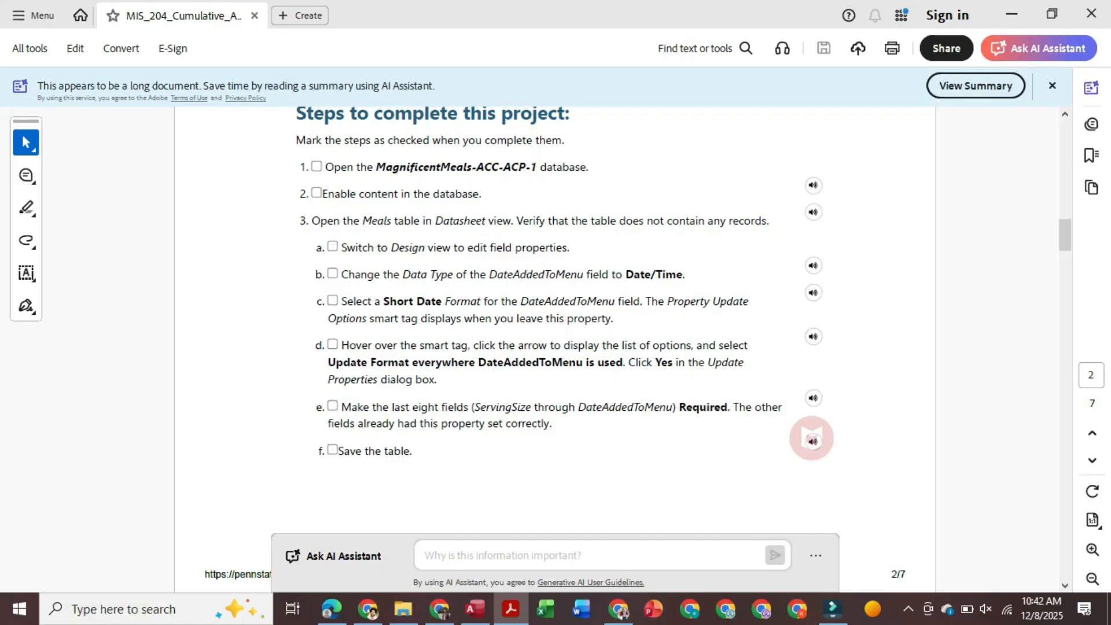
scroll(556, 348, down, 1)
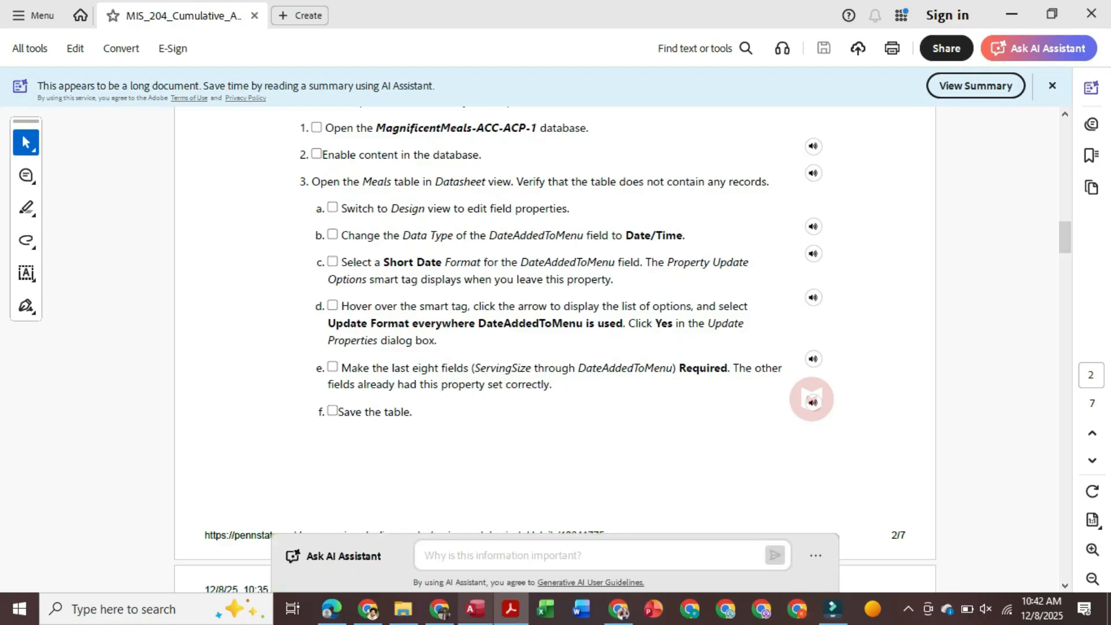
click(474, 609)
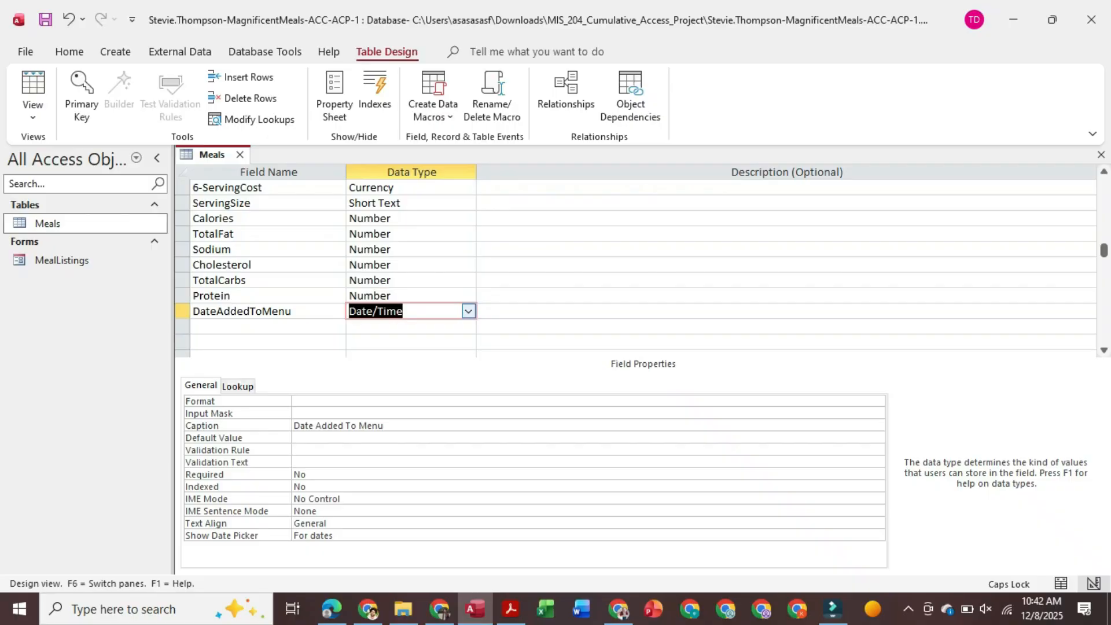
key(F6)
click(877, 401)
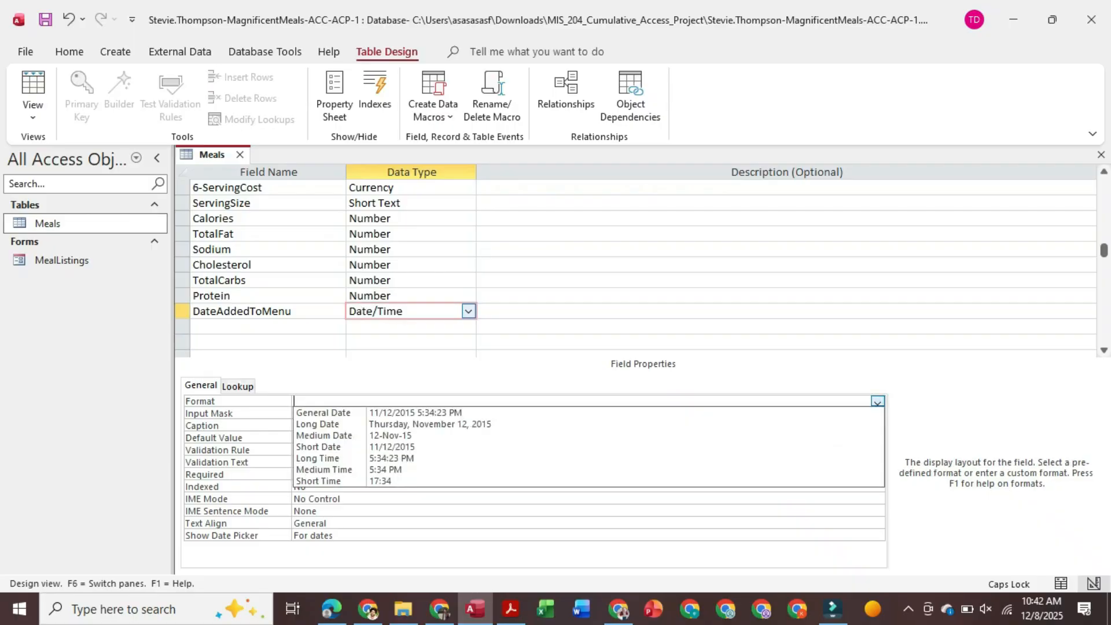
key(Down)
key(Down)
key(Down)
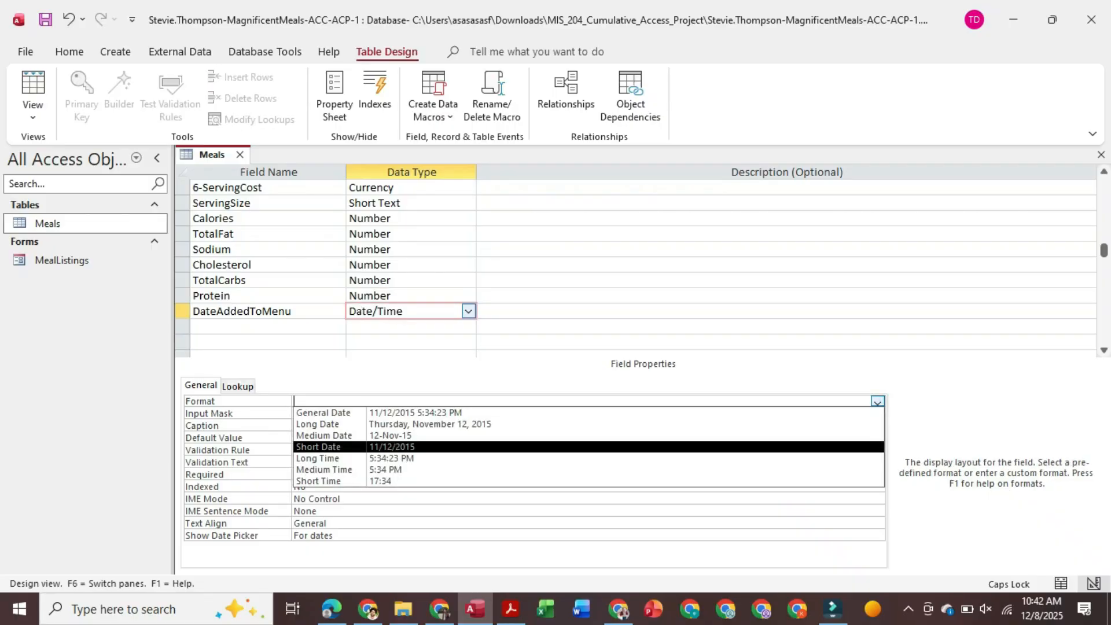
key(Return)
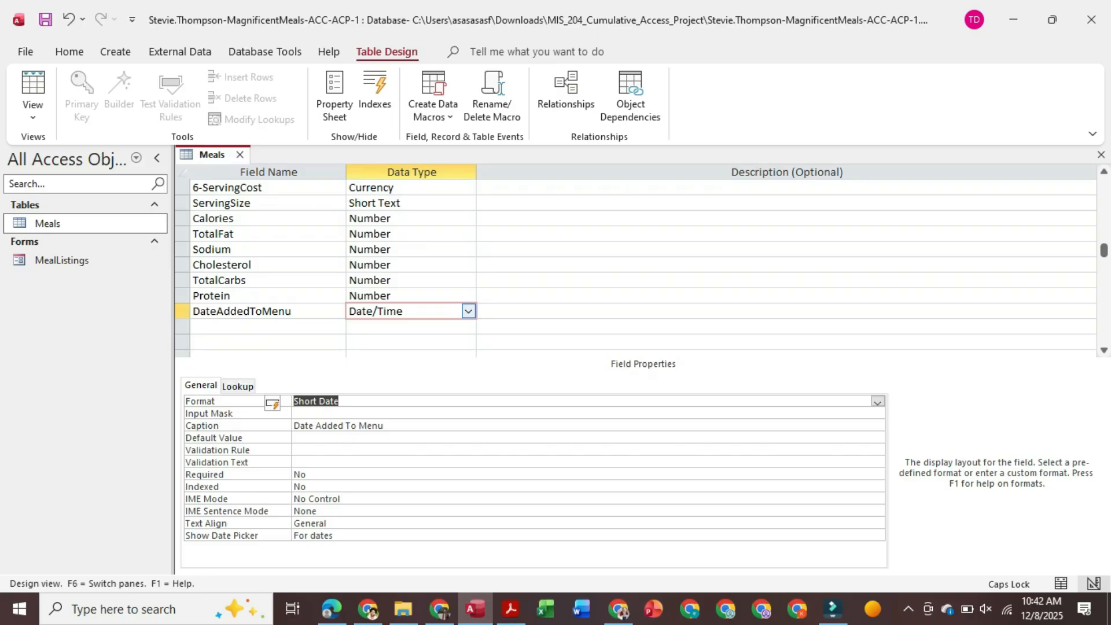
Step: Following the PDF instructions, update the Format everywhere DateAddedToMenu is used in Access, accepting the update of the MealListings form
click(511, 609)
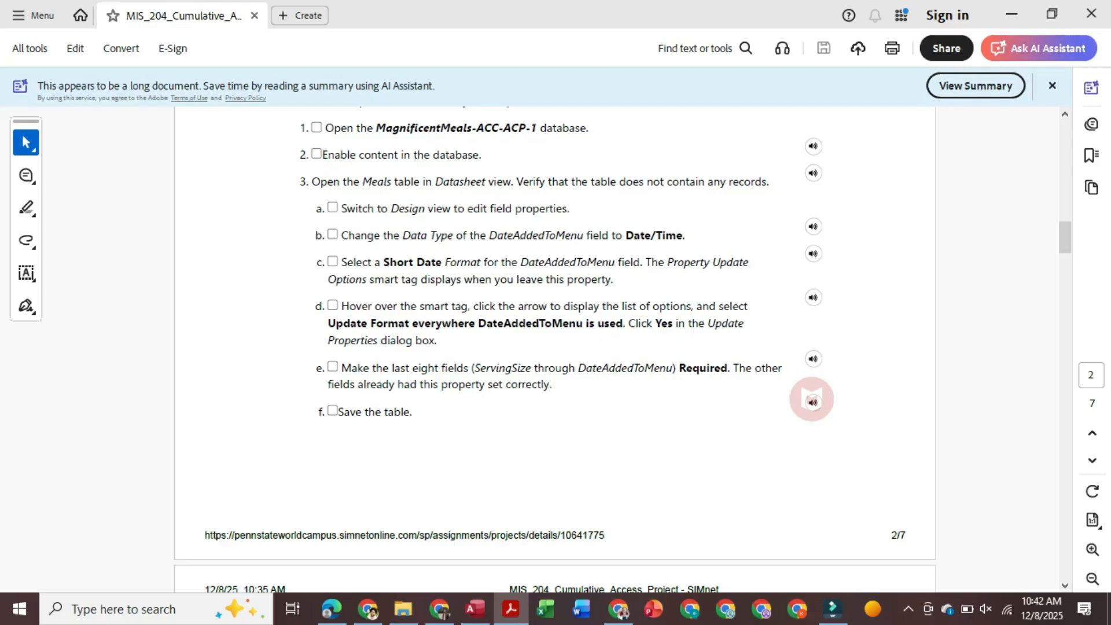
click(474, 609)
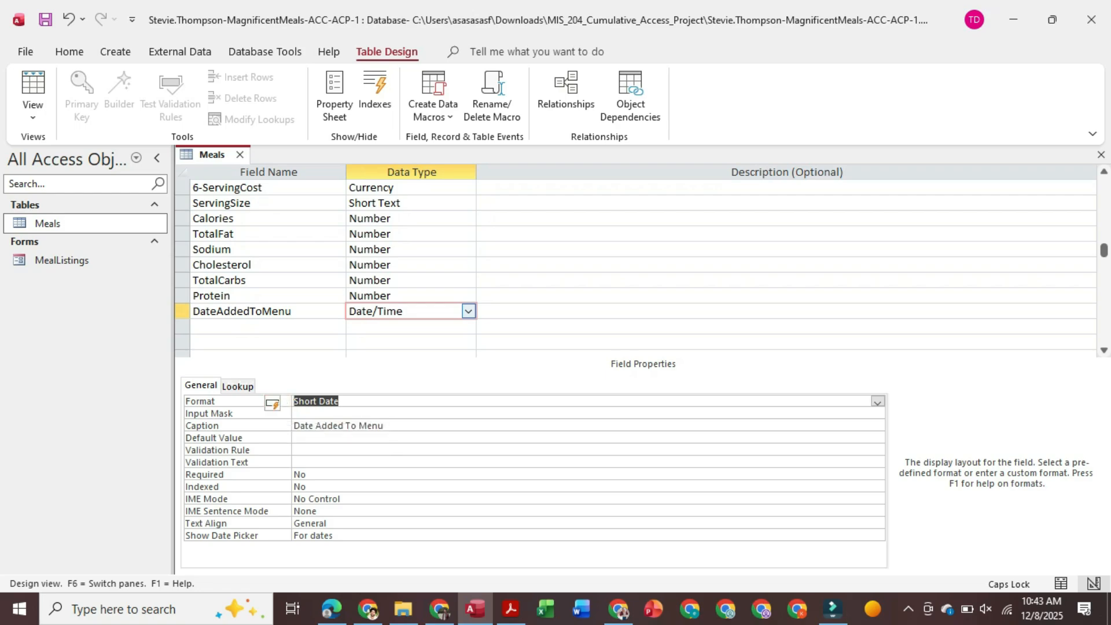
click(510, 608)
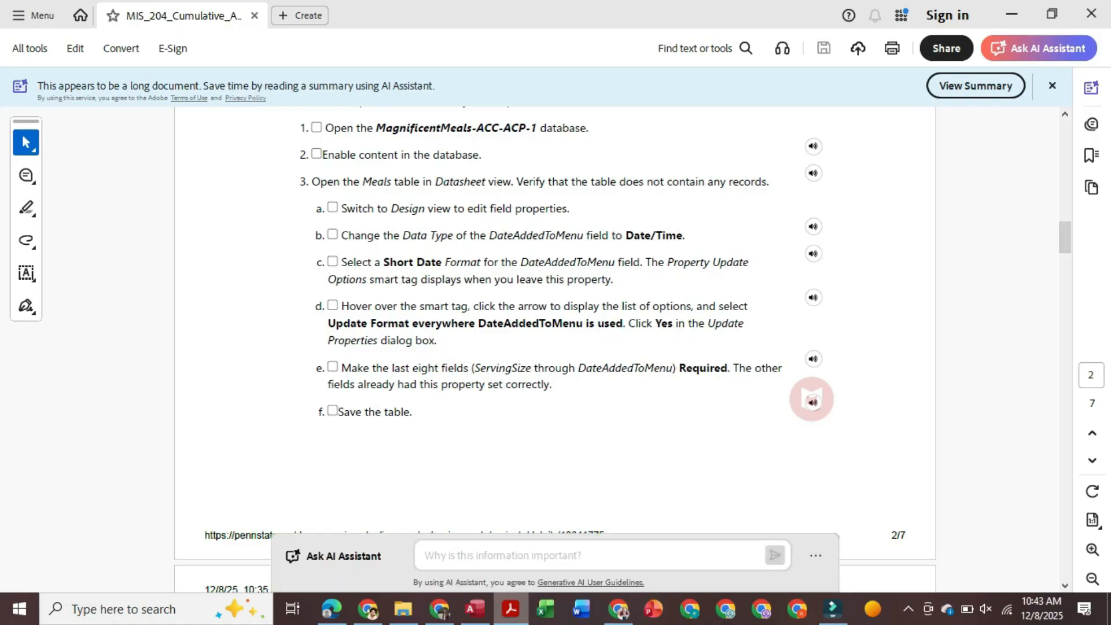
click(475, 608)
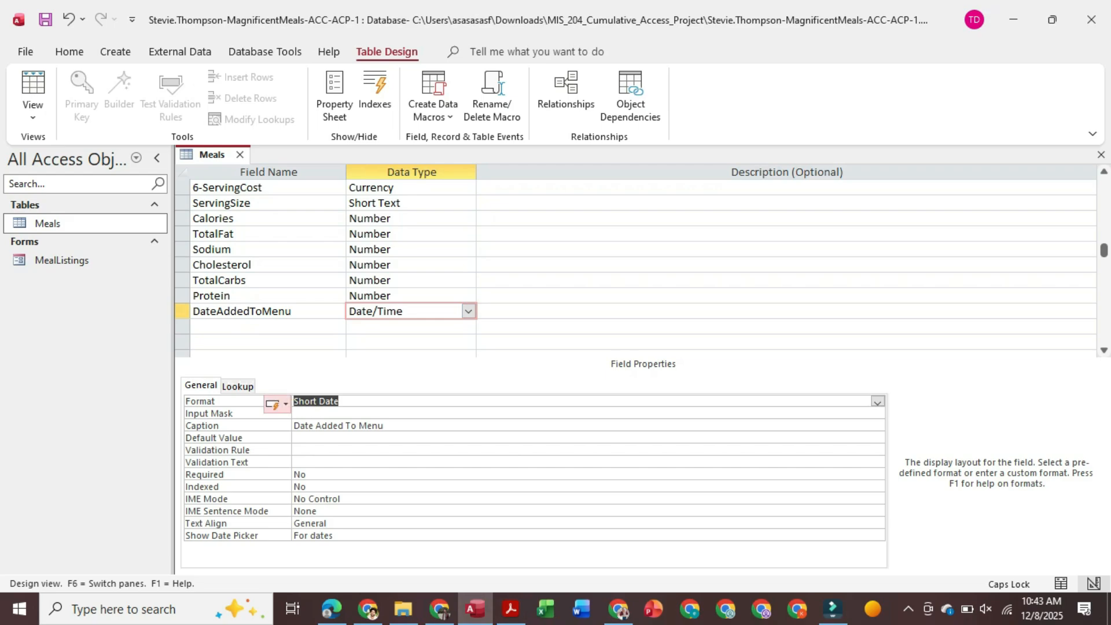
click(277, 404)
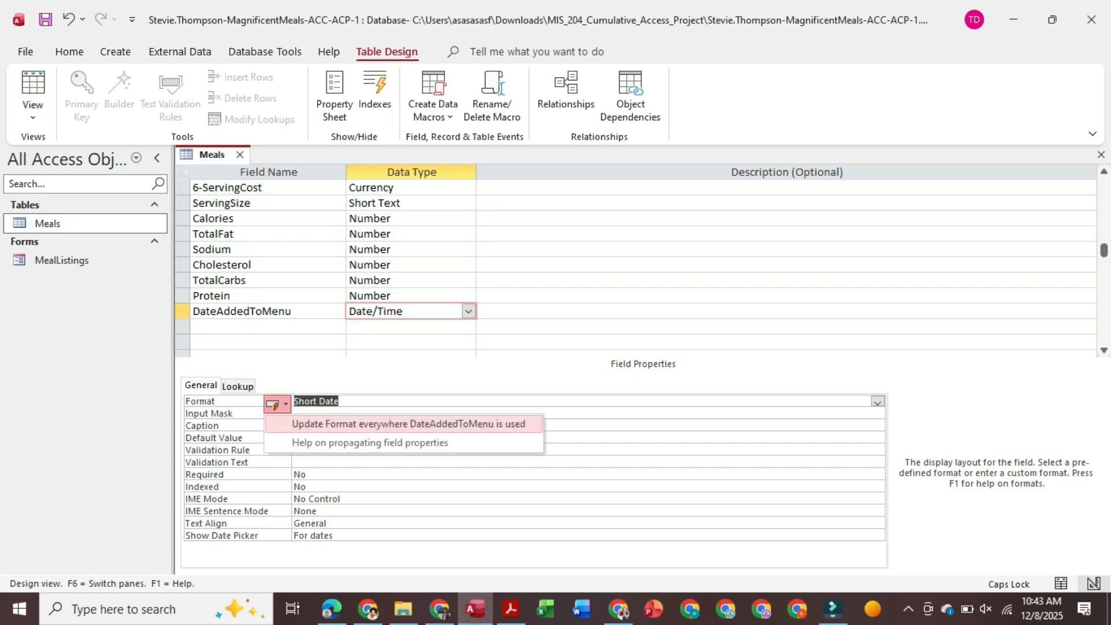
click(408, 423)
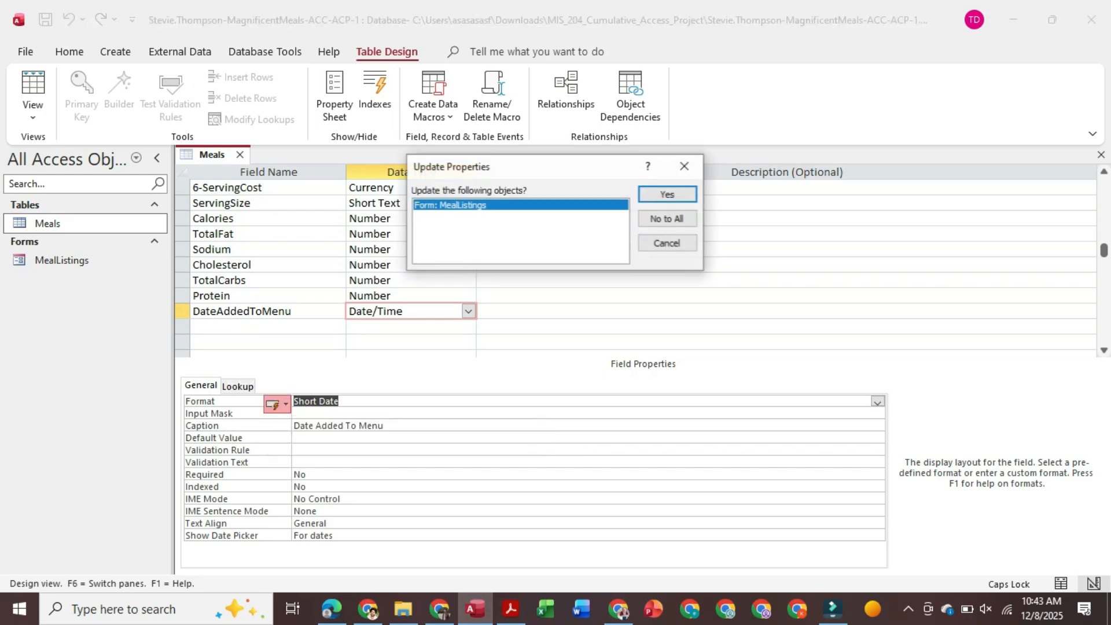
key(Return)
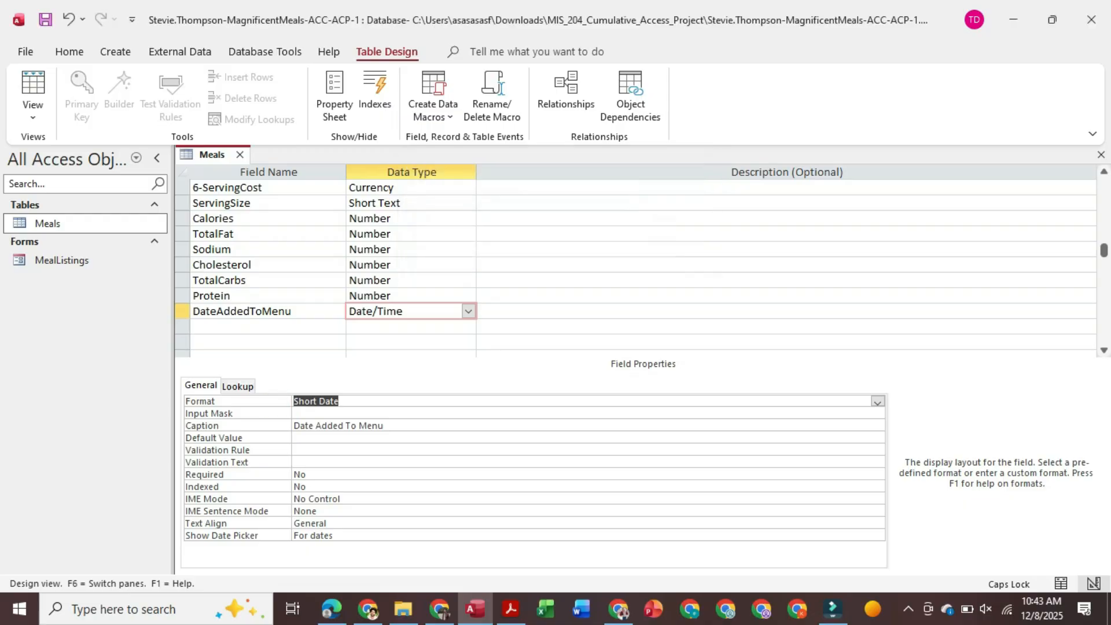
Step: Check the PDF instructions, return to Access and set the ServingSize field's Required property to Yes
click(511, 609)
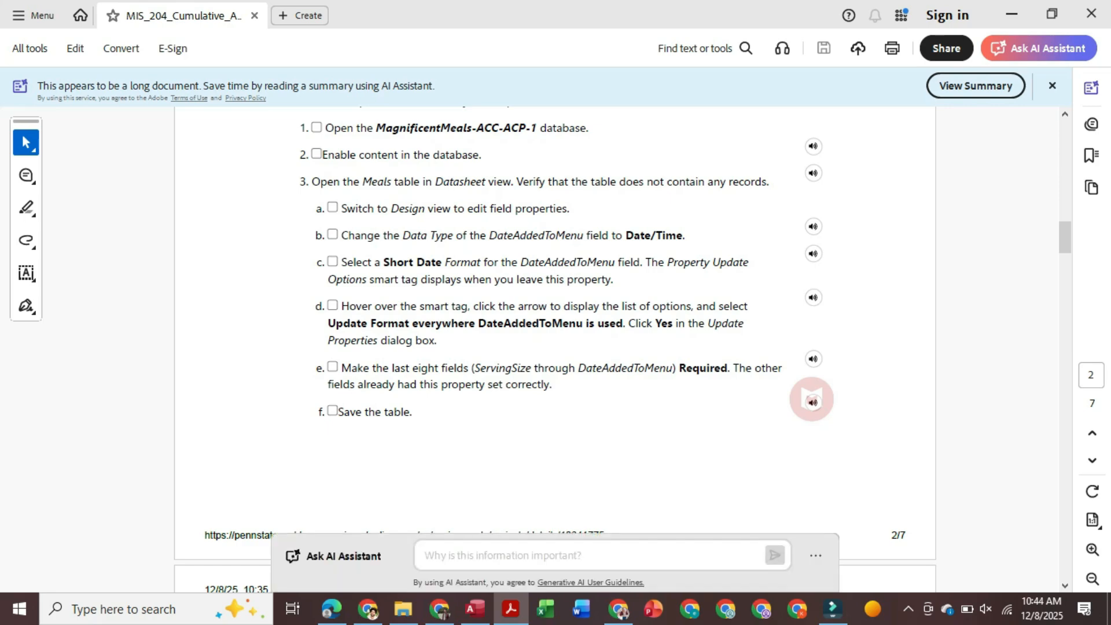
mouse_move(475, 607)
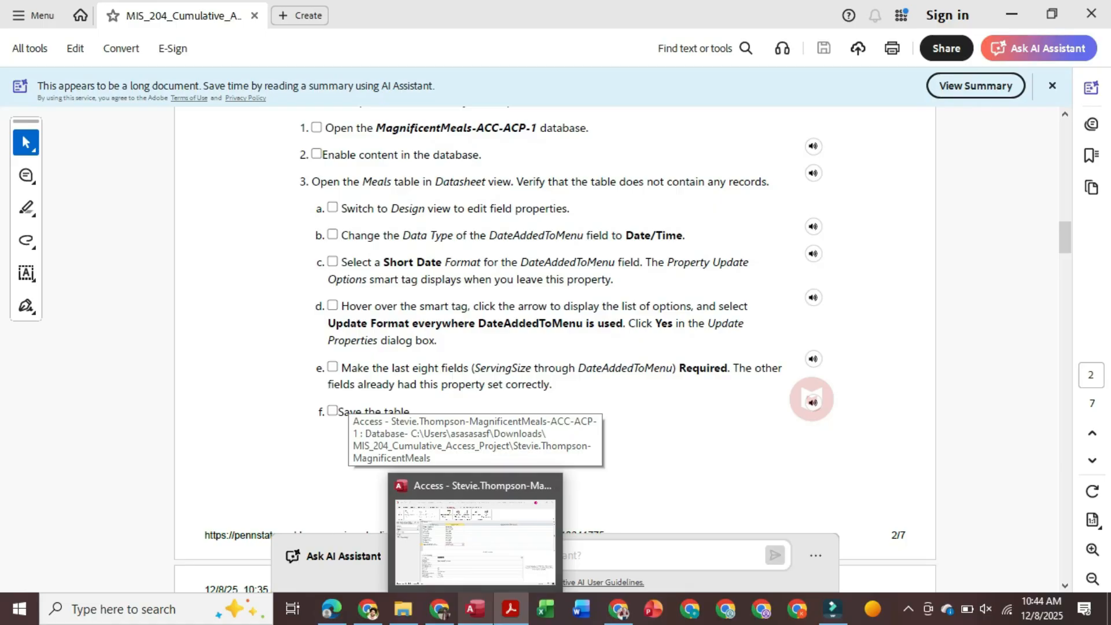
click(475, 608)
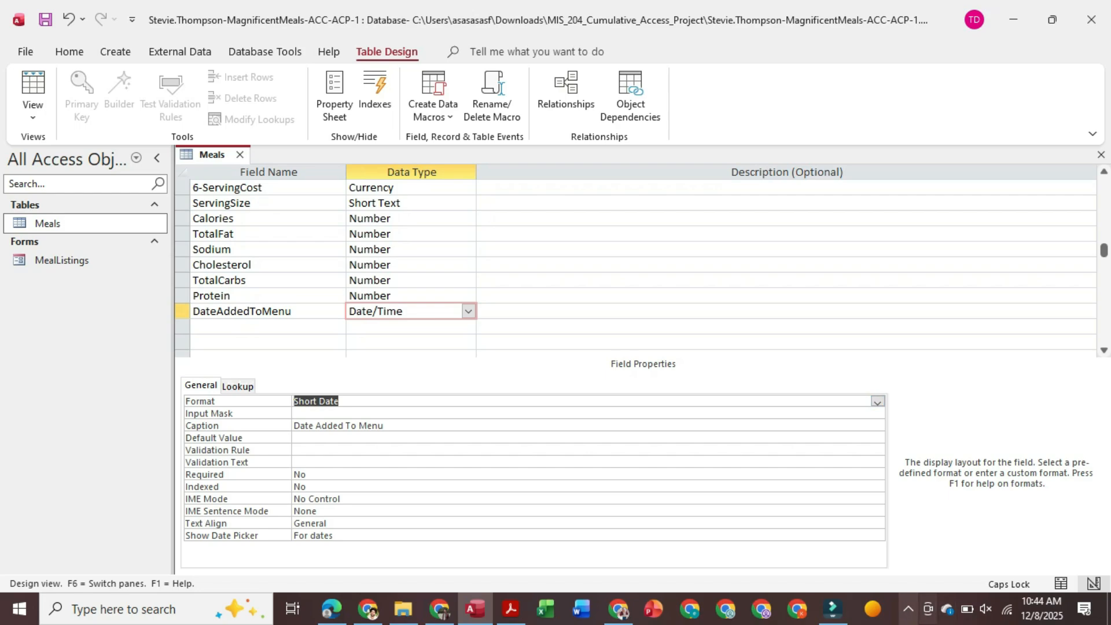
click(909, 608)
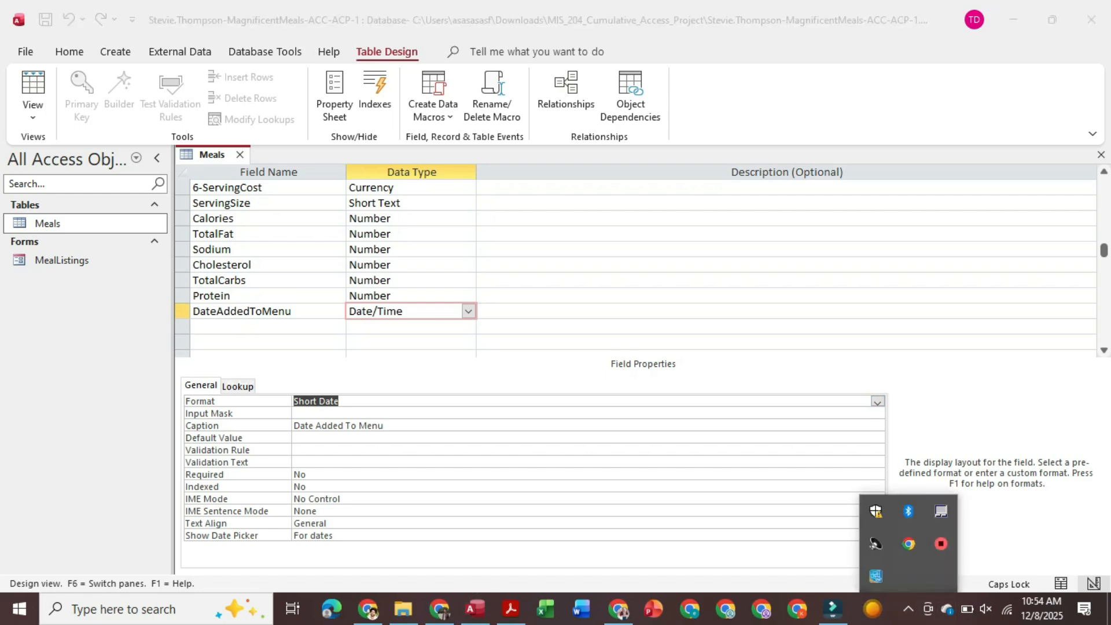
click(268, 203)
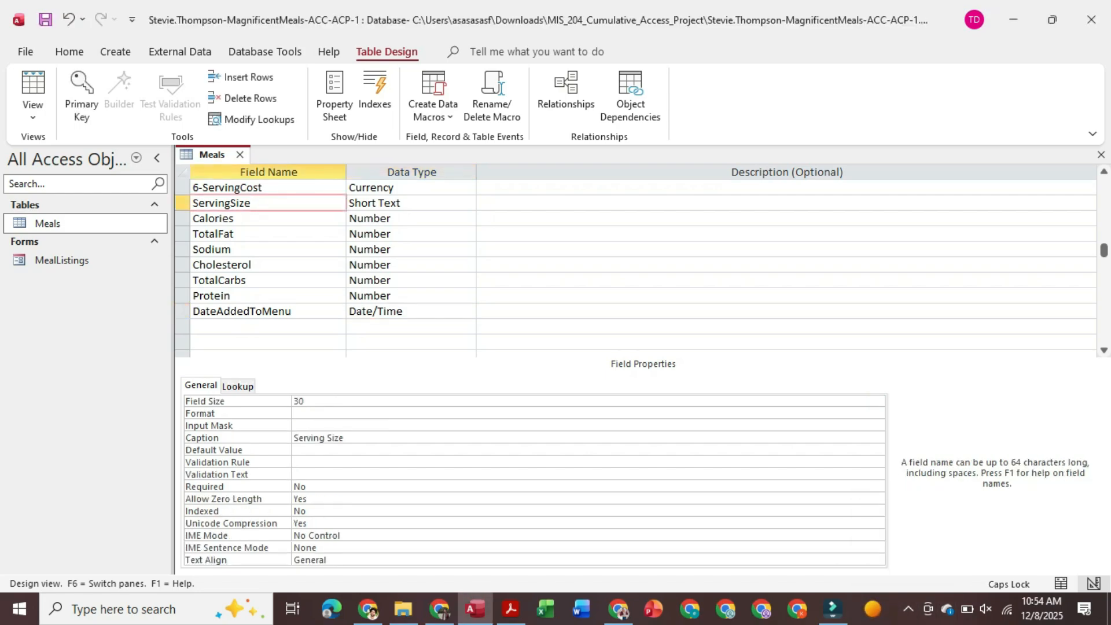
click(306, 487)
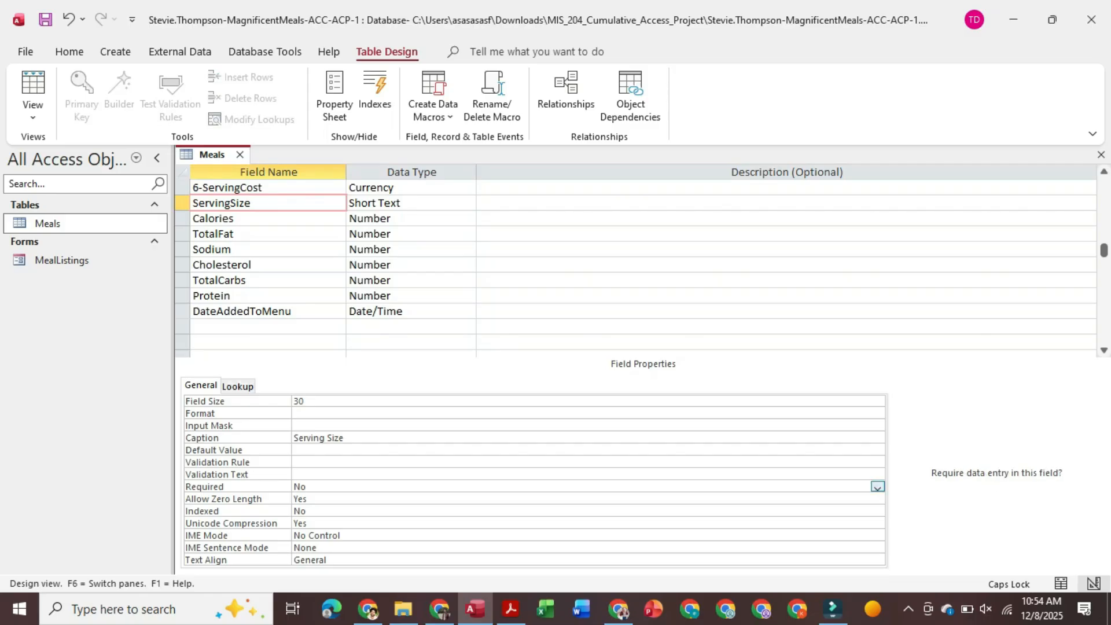
click(878, 487)
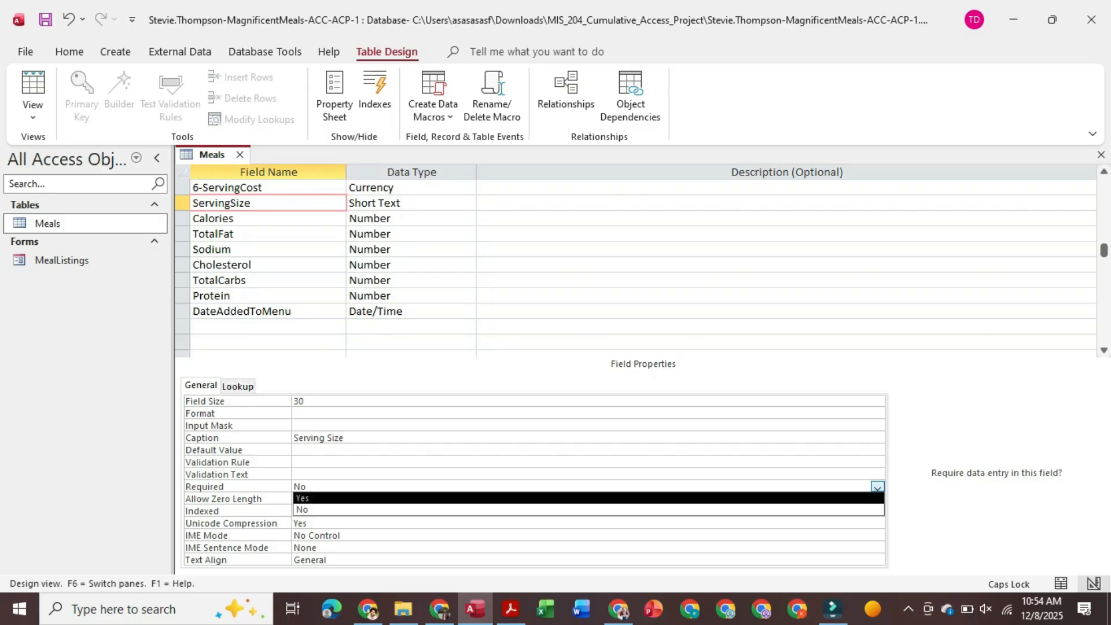
click(868, 499)
Step: Set the Required property of the Calories field to Yes
click(237, 219)
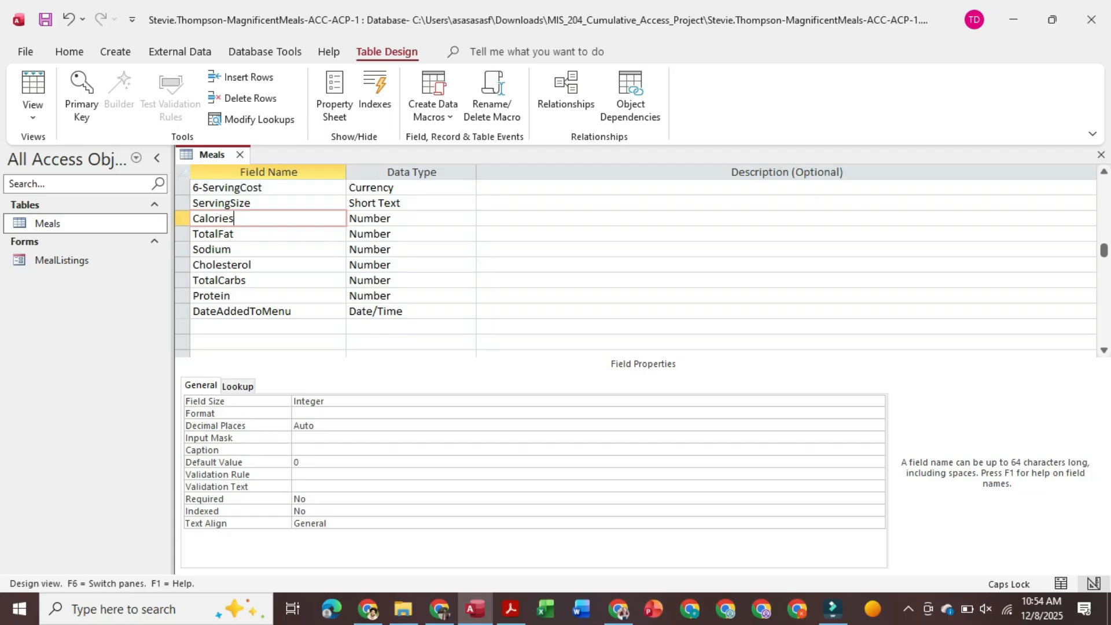
click(877, 499)
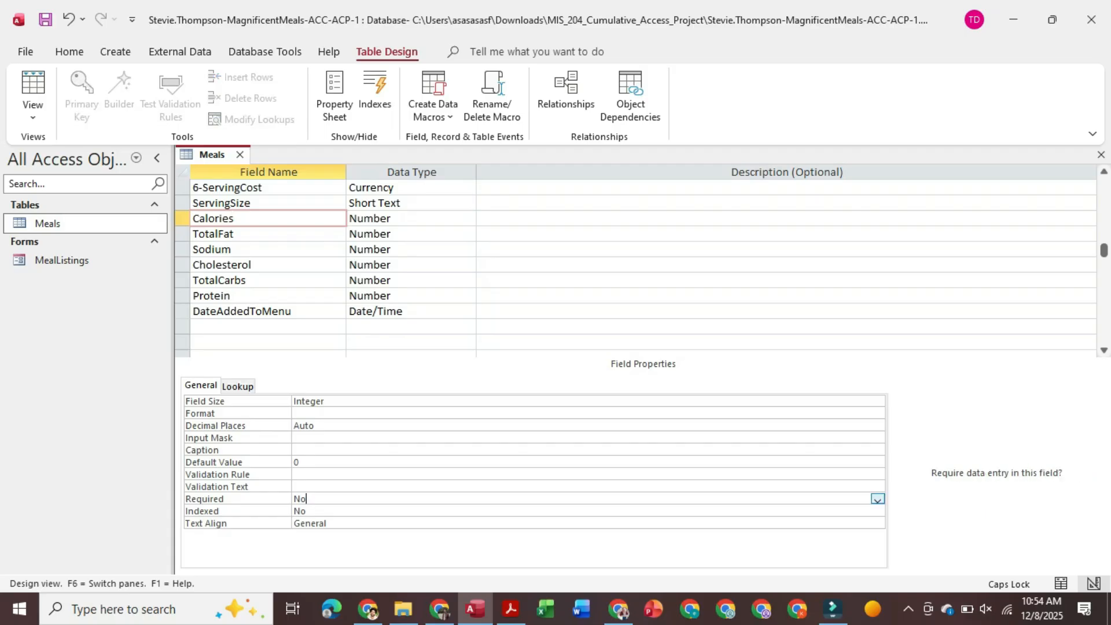
click(877, 499)
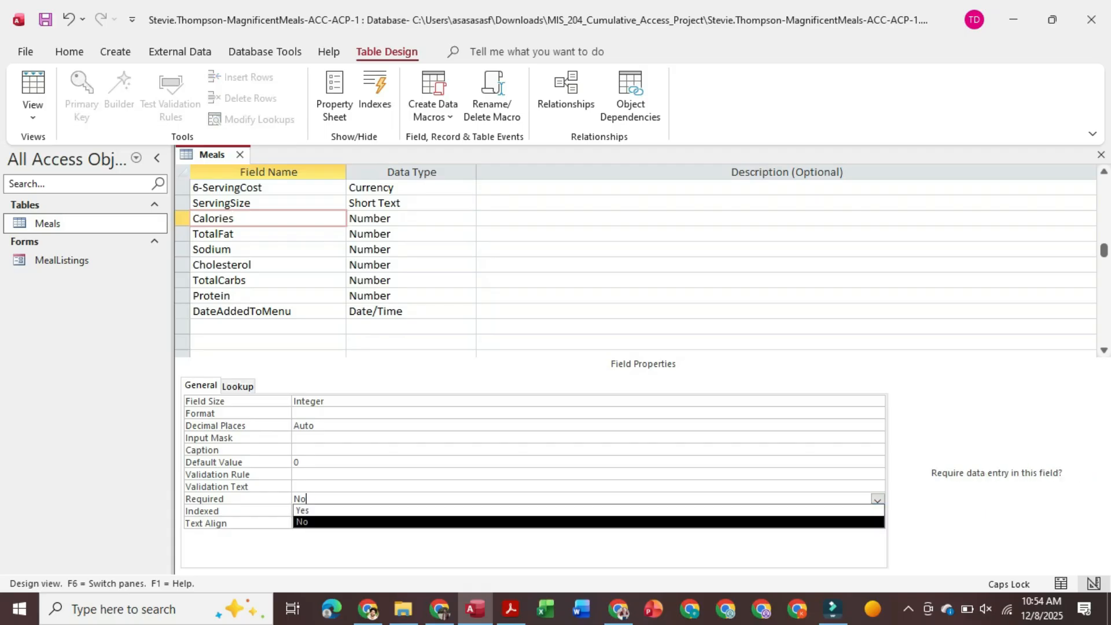
click(863, 511)
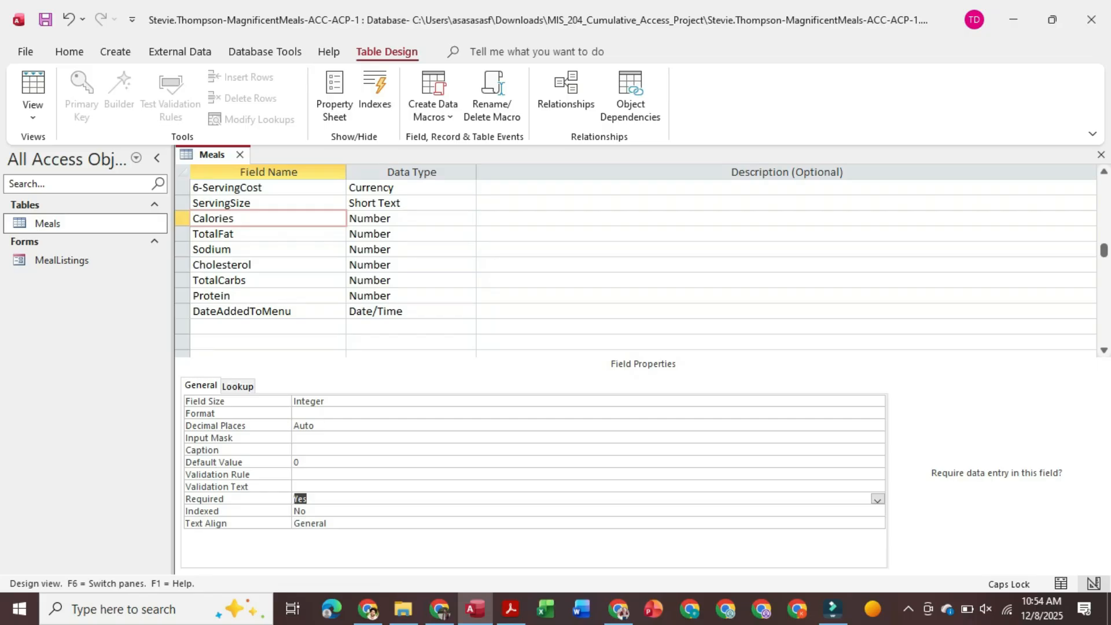
Step: Set the Required property of the TotalFat field to Yes
click(245, 235)
click(876, 499)
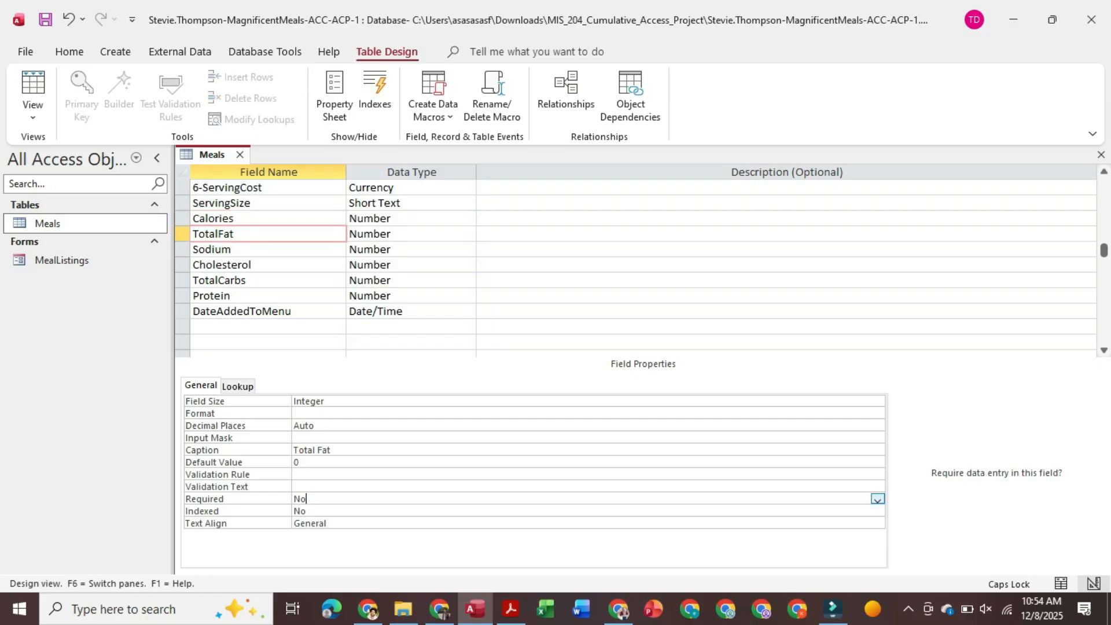
click(877, 499)
key(Up)
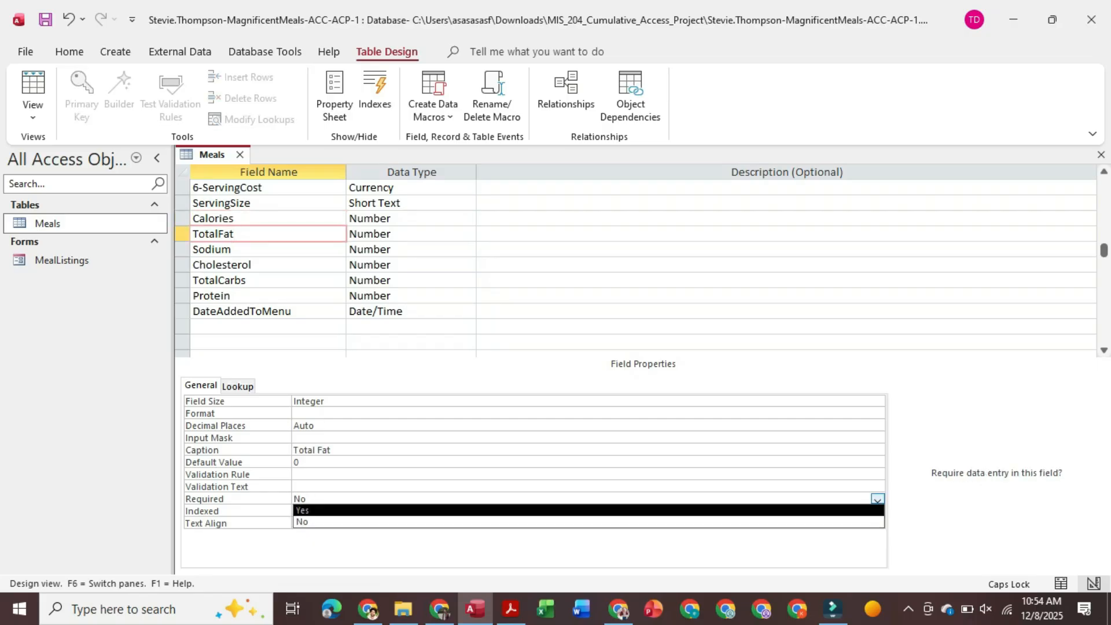
key(Return)
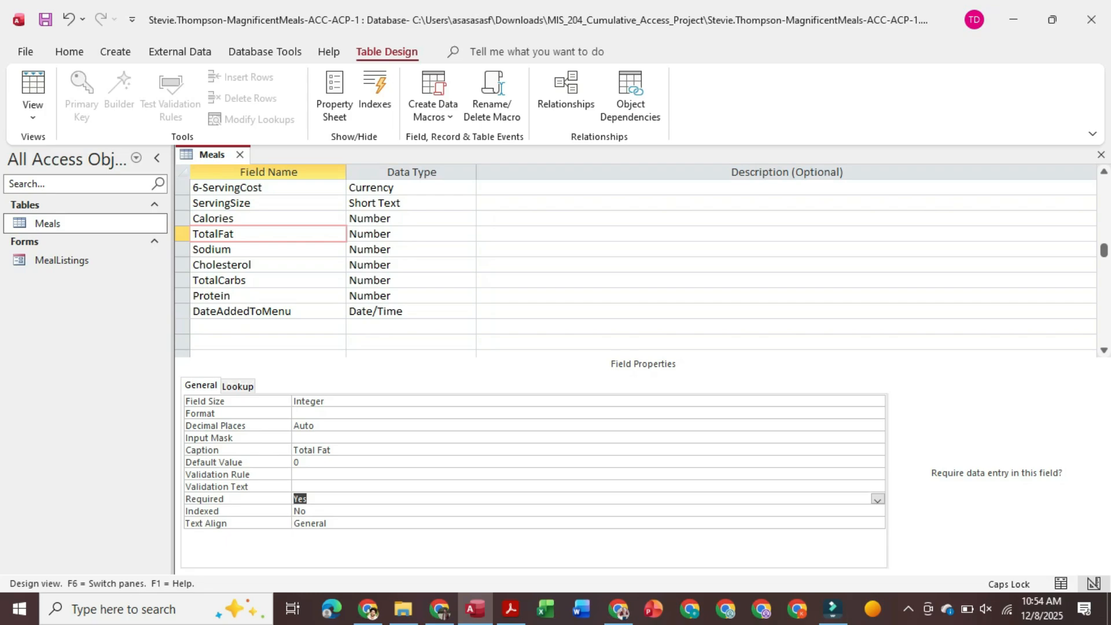
Step: Set the Required property of the Sodium field to Yes
click(245, 249)
click(877, 499)
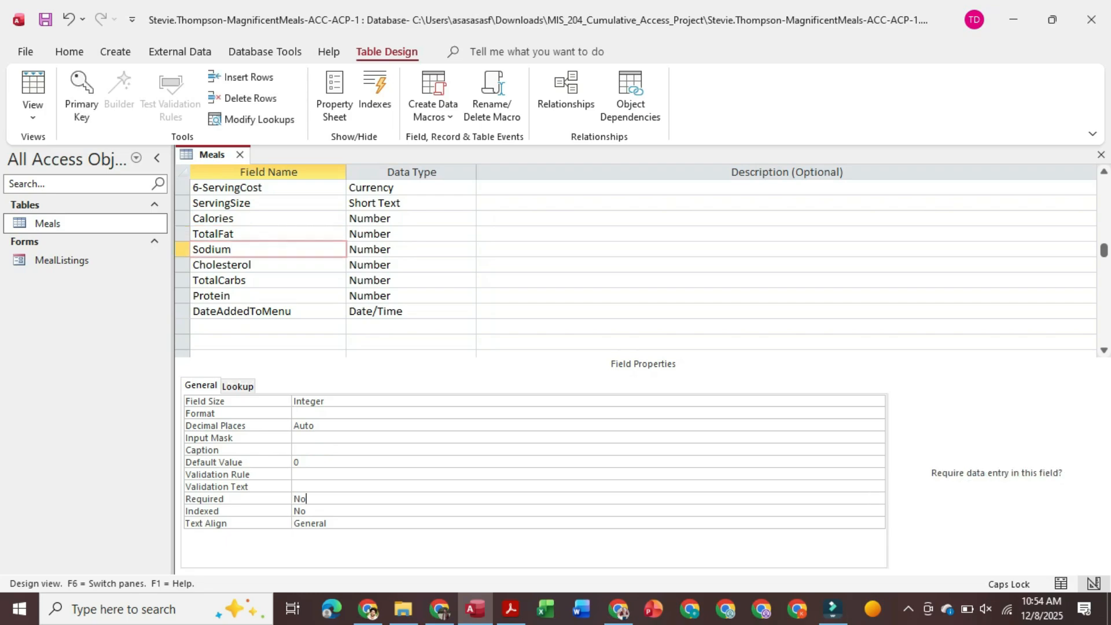
click(877, 500)
key(Up)
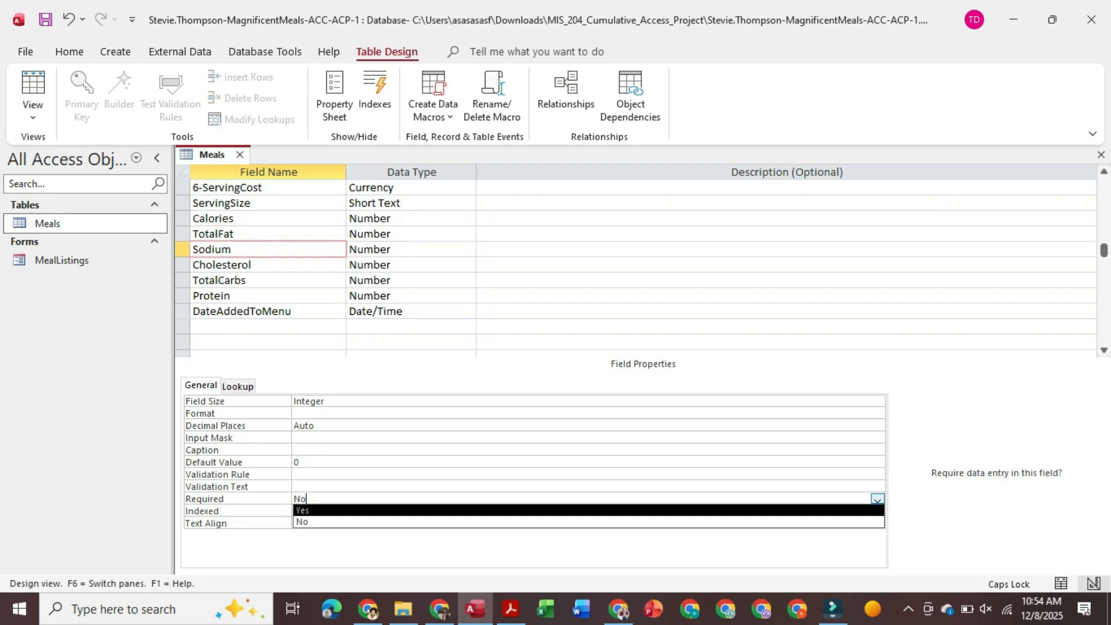
key(Return)
click(876, 511)
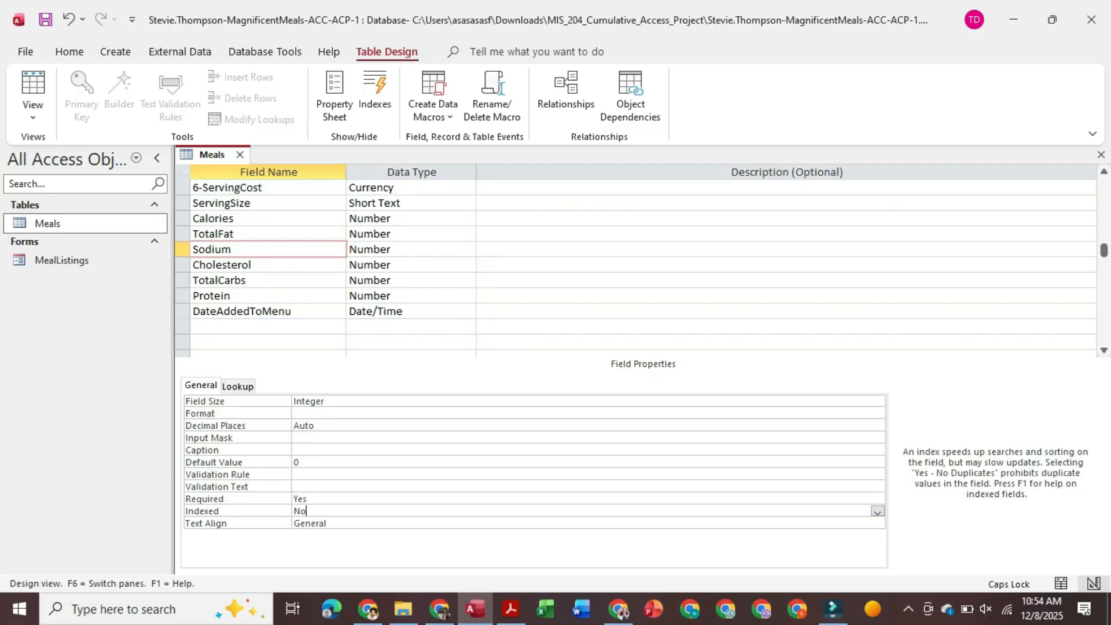
Step: Set the Required property of the Cholesterol field to Yes
click(255, 265)
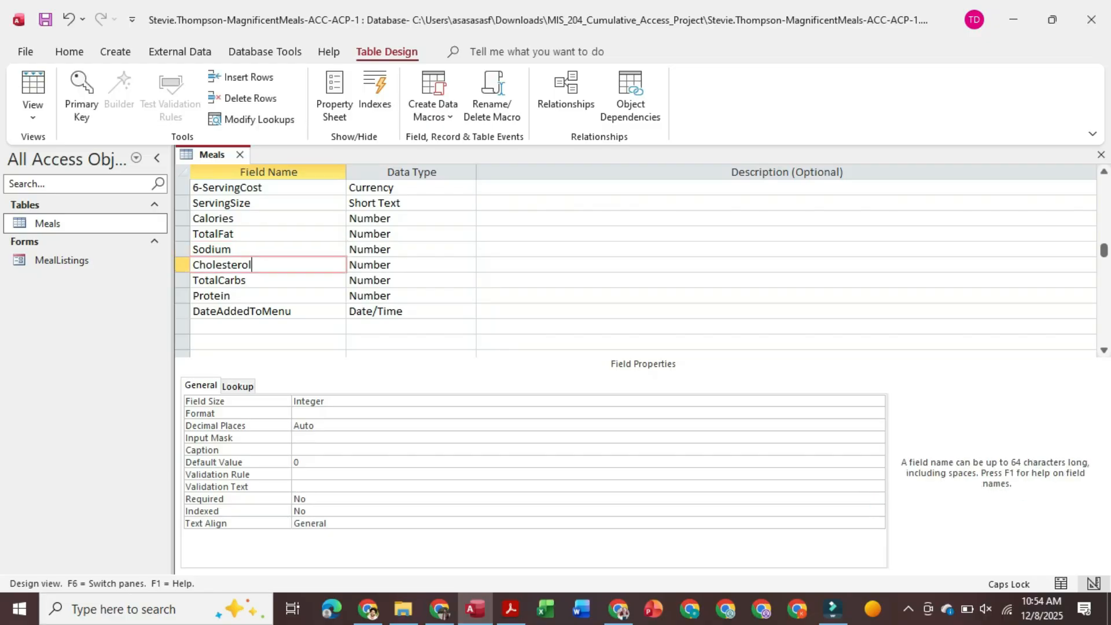
click(308, 499)
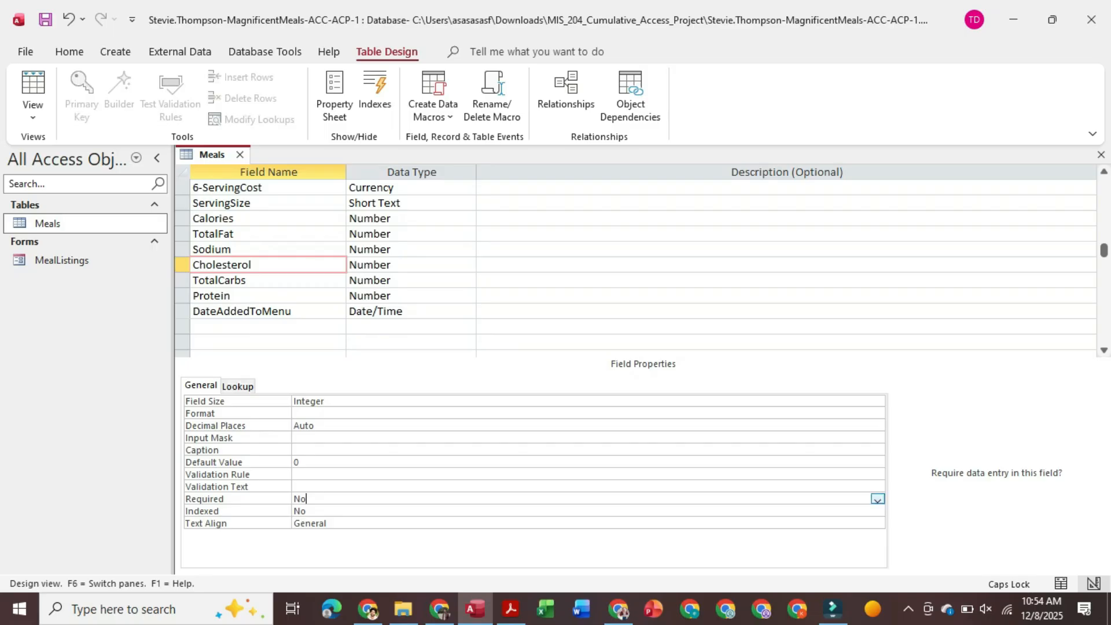
key(alt+Down)
key(Up)
key(Return)
Step: Set the Required property of the TotalCarbs field to Yes
click(255, 281)
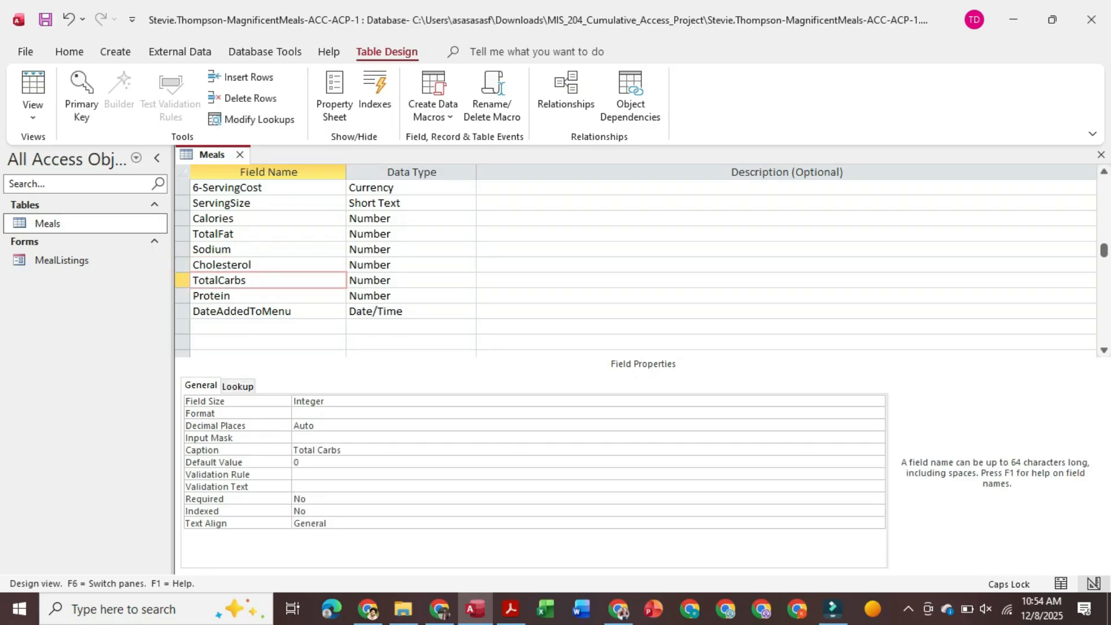
click(324, 499)
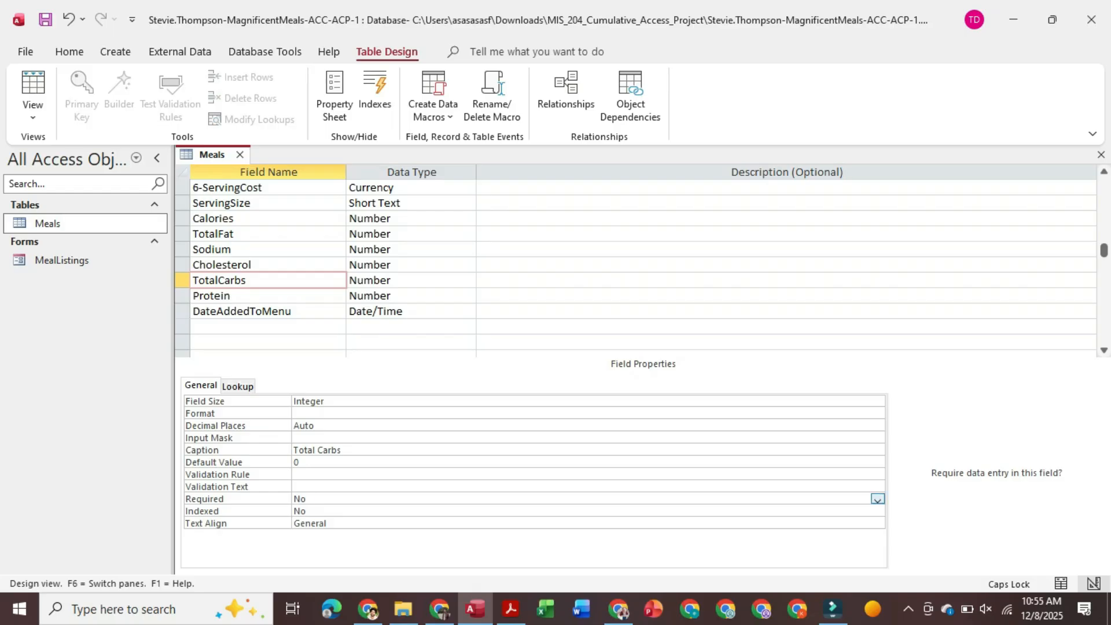
click(877, 499)
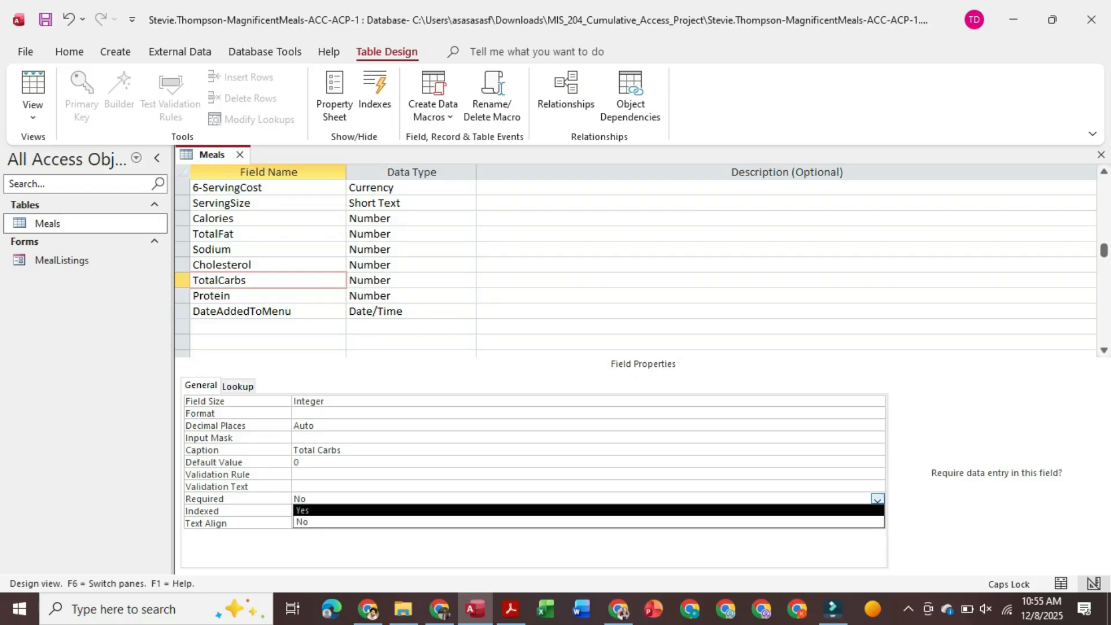
click(862, 511)
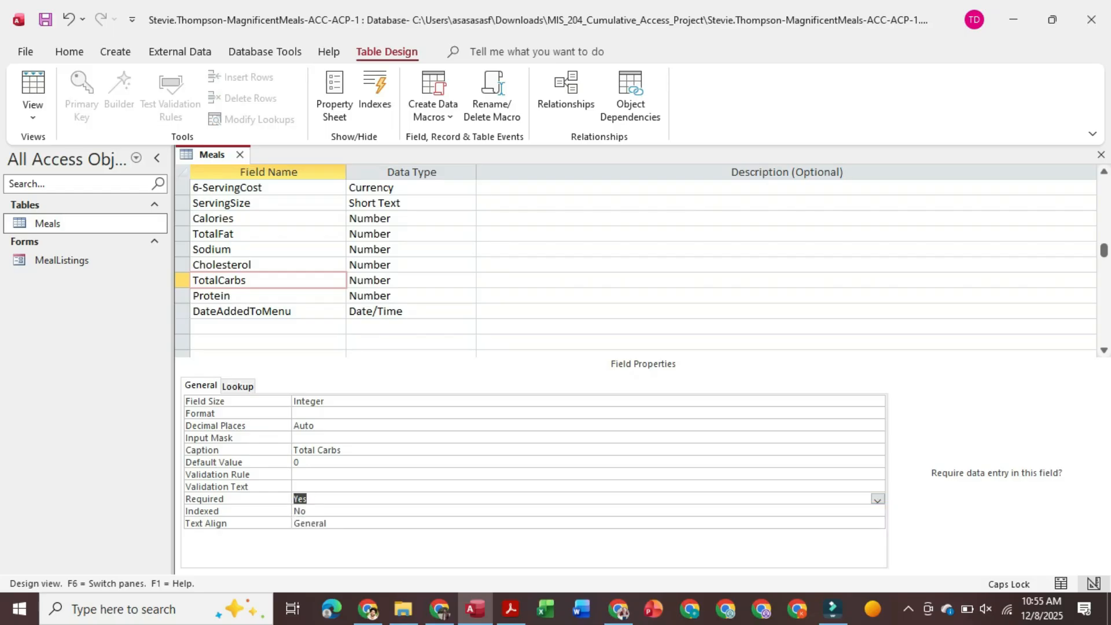
Step: Set the Required property of the Protein field to Yes
click(255, 296)
click(877, 499)
click(877, 498)
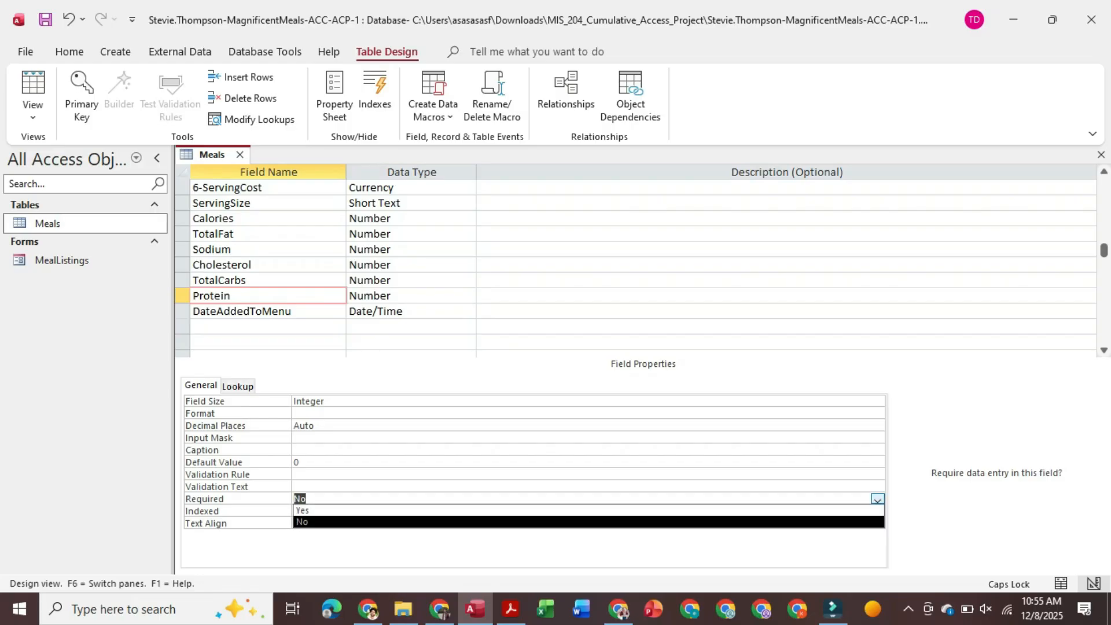
click(862, 511)
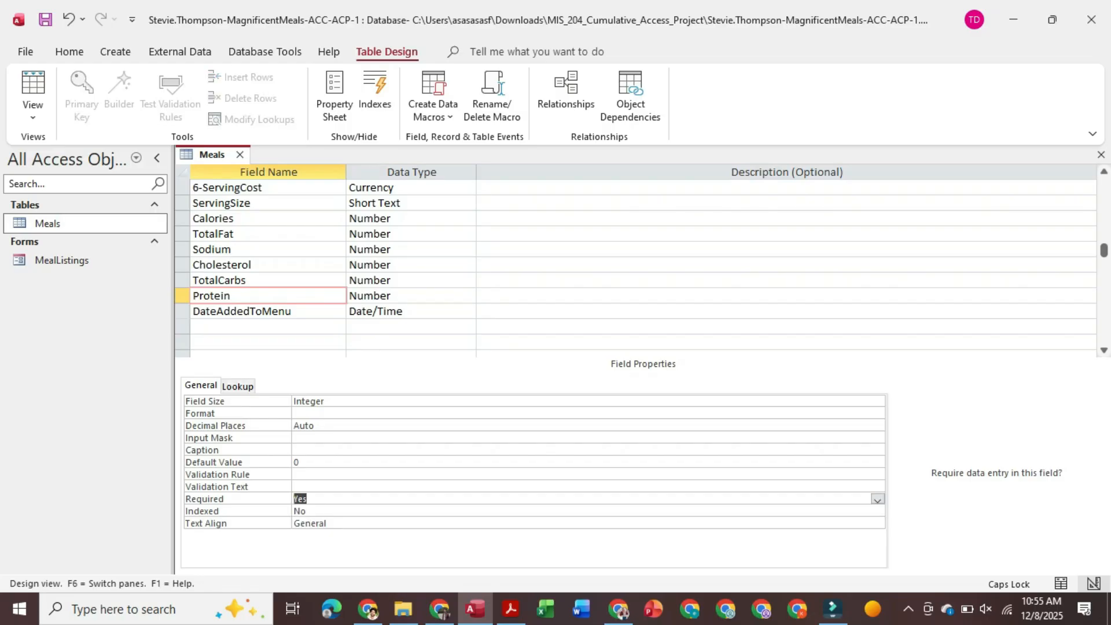
Step: Set the Required property of the DateAddedToMenu field to Yes
click(295, 311)
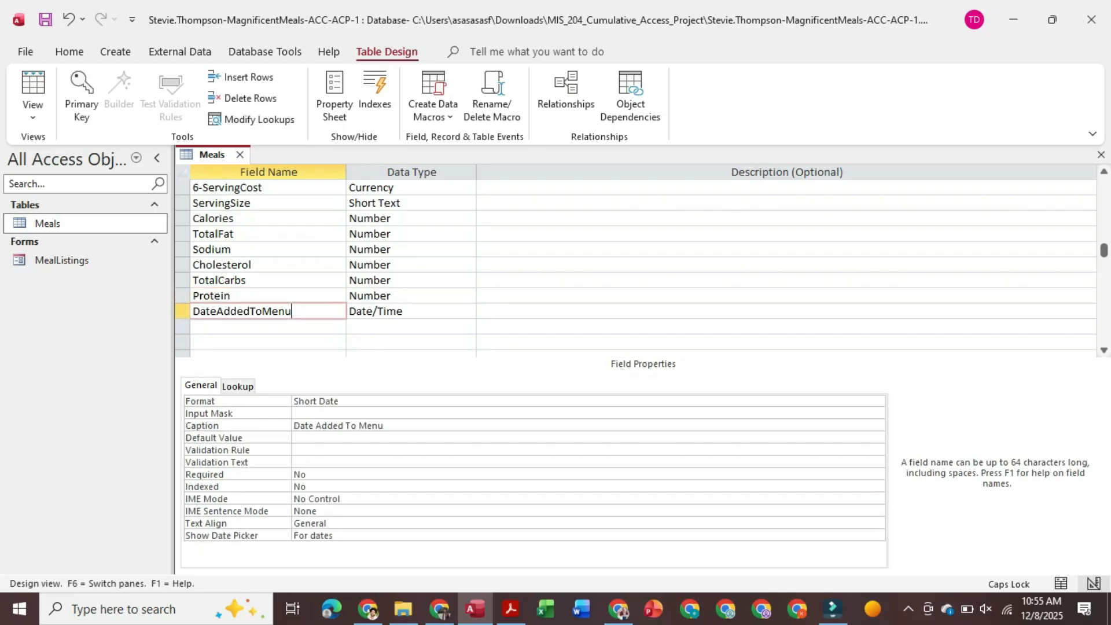
click(876, 474)
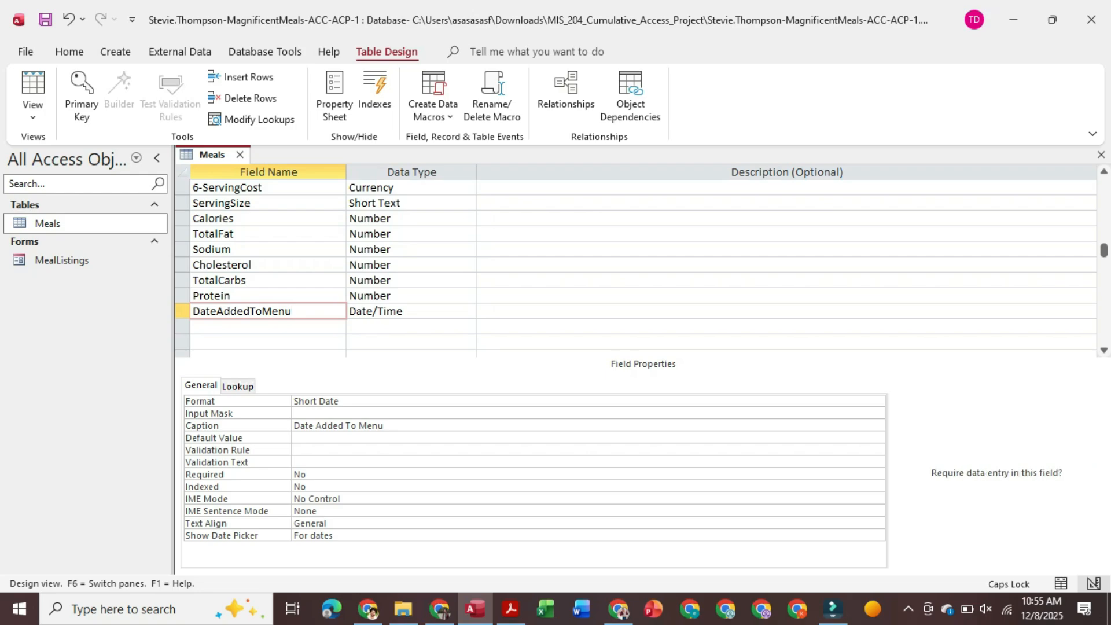
click(878, 474)
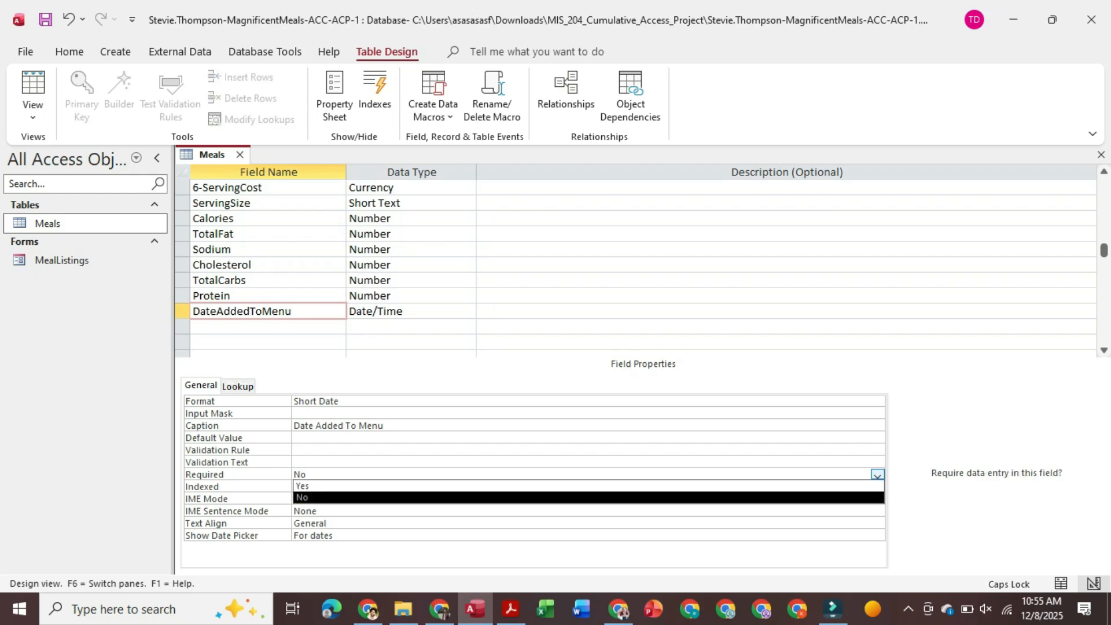
click(857, 487)
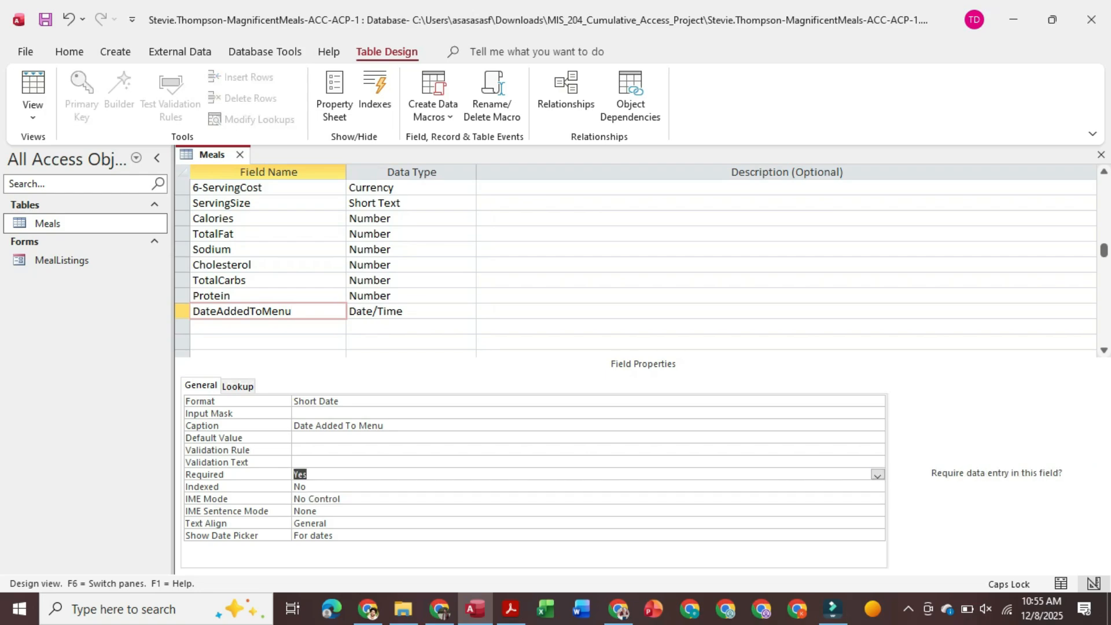
Step: Check the Required property of each field from Protein up through ServingSize and 6-ServingCost
click(268, 296)
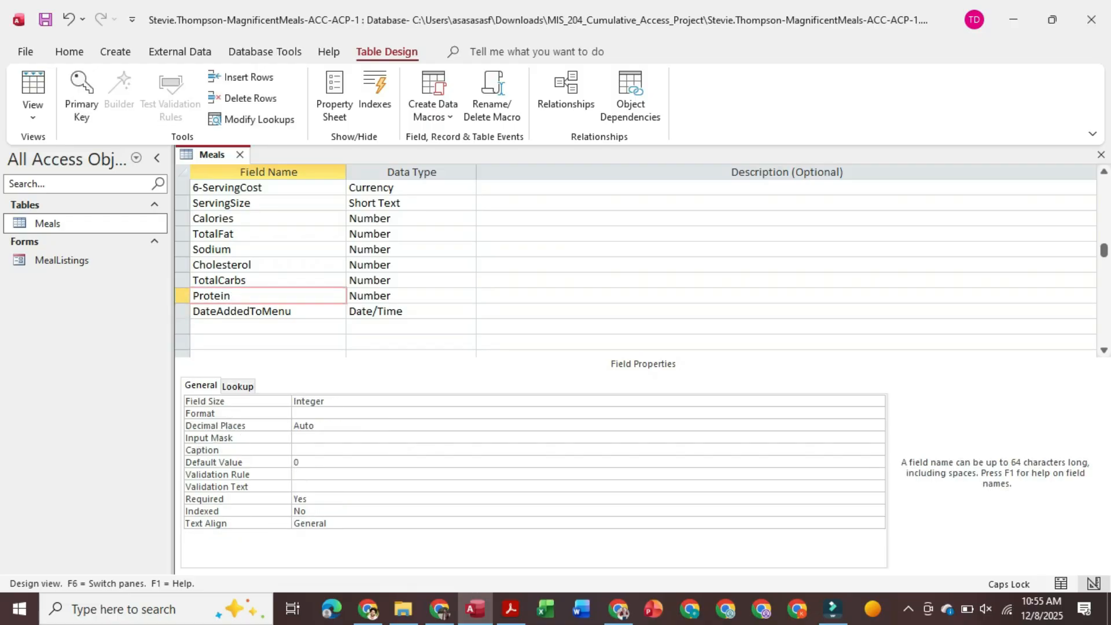
click(268, 280)
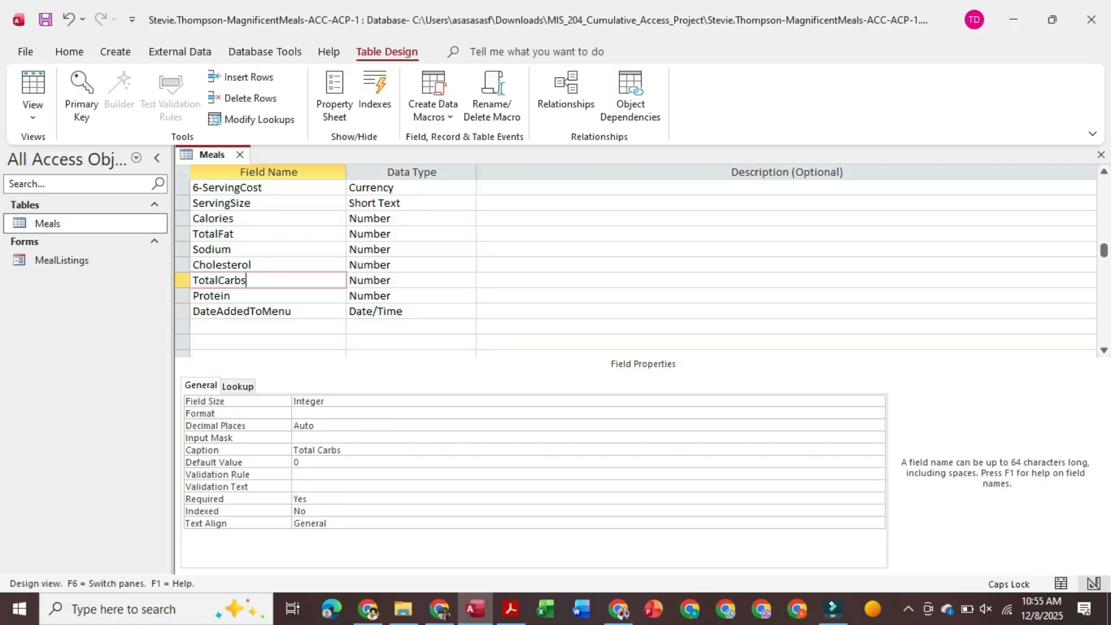
click(268, 265)
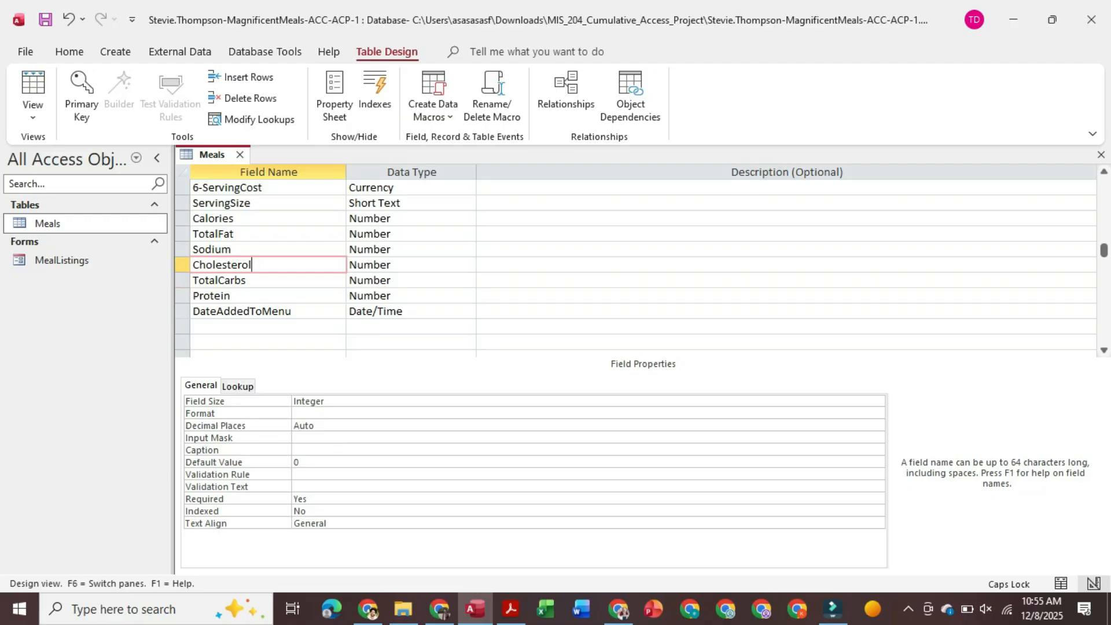
click(268, 249)
click(268, 234)
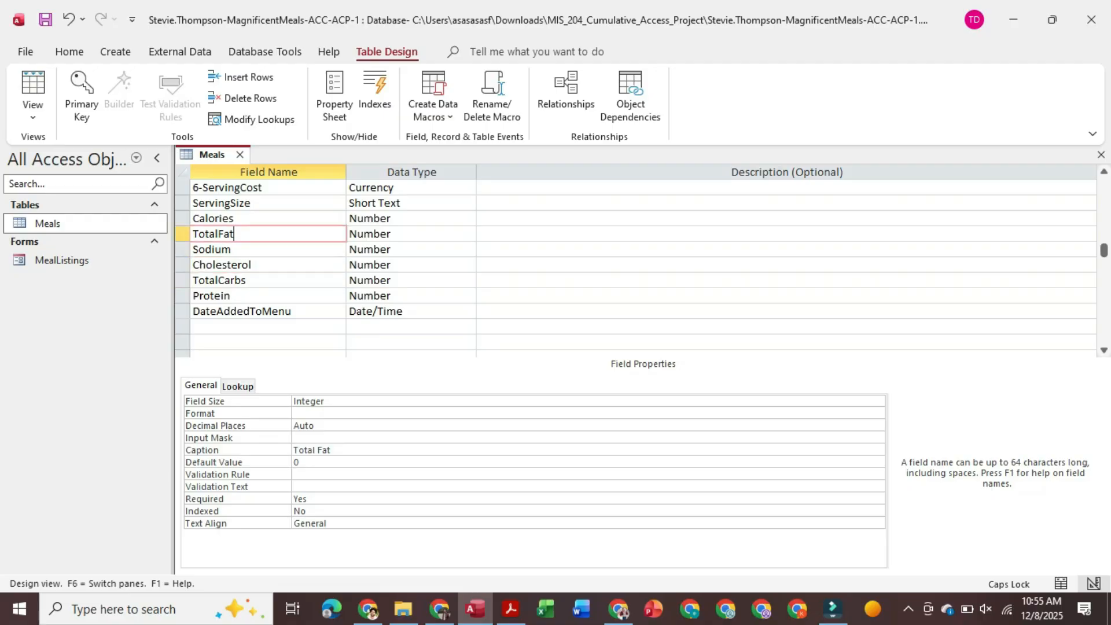
click(268, 219)
click(268, 203)
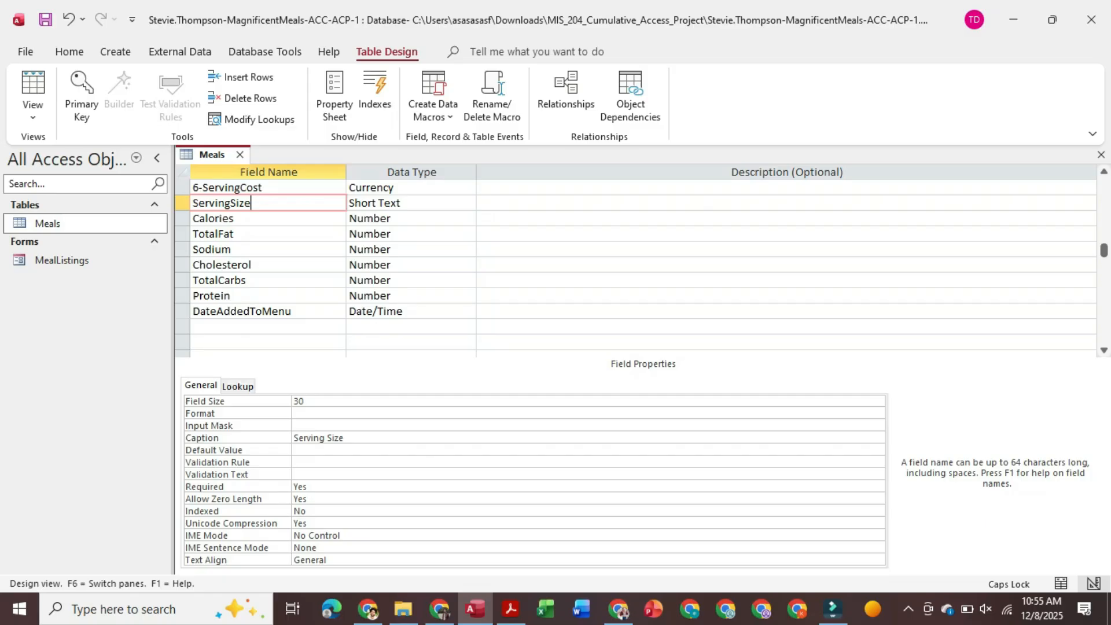
click(268, 188)
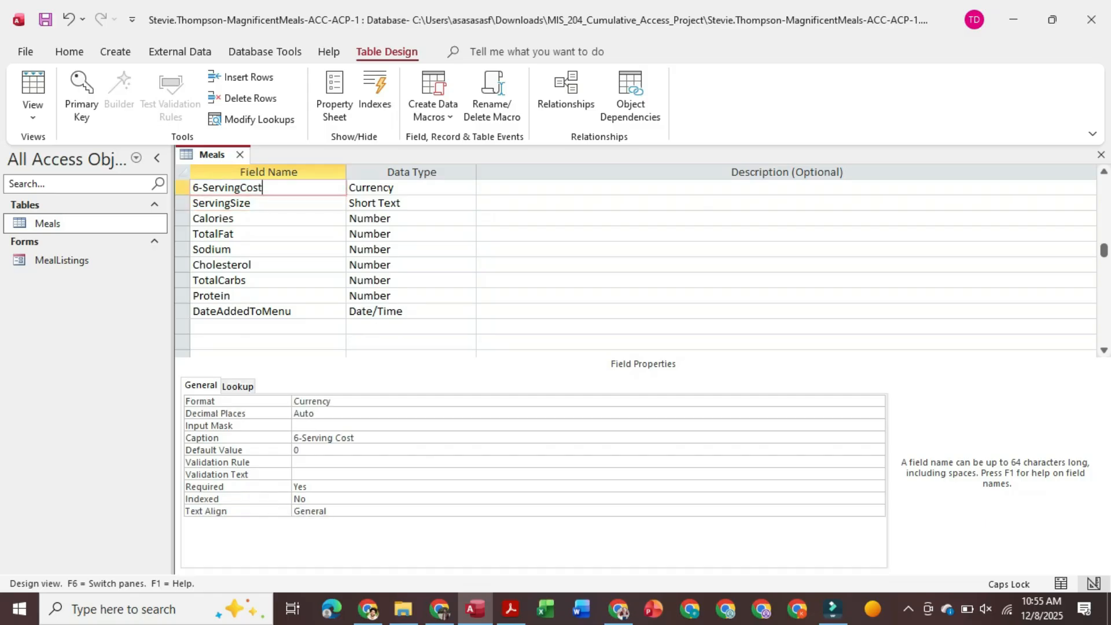
click(268, 203)
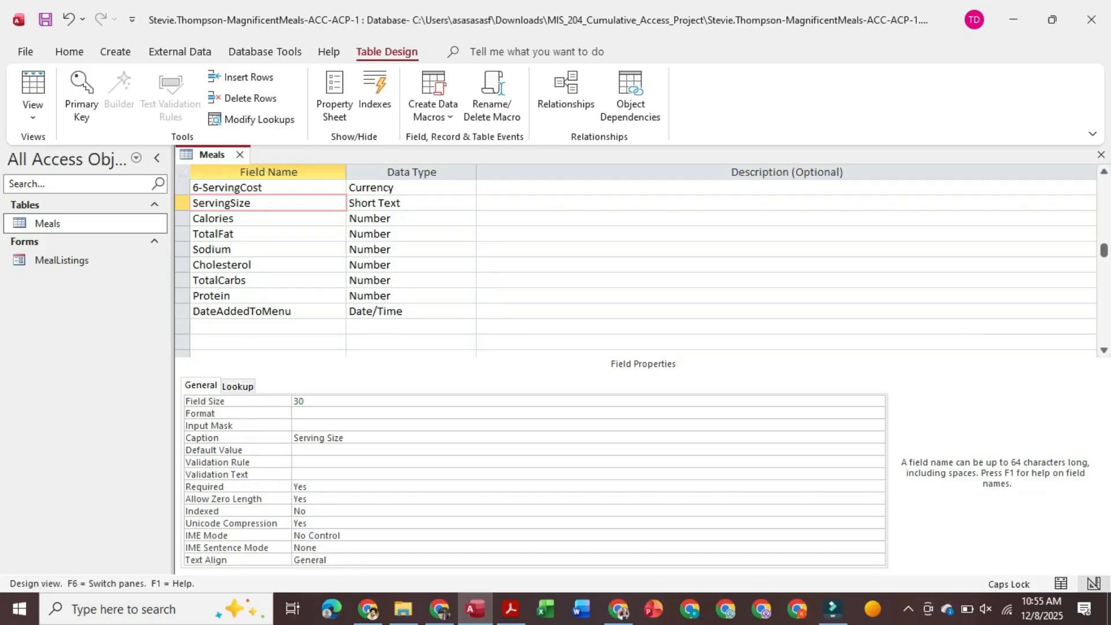
scroll(637, 261, up, 2)
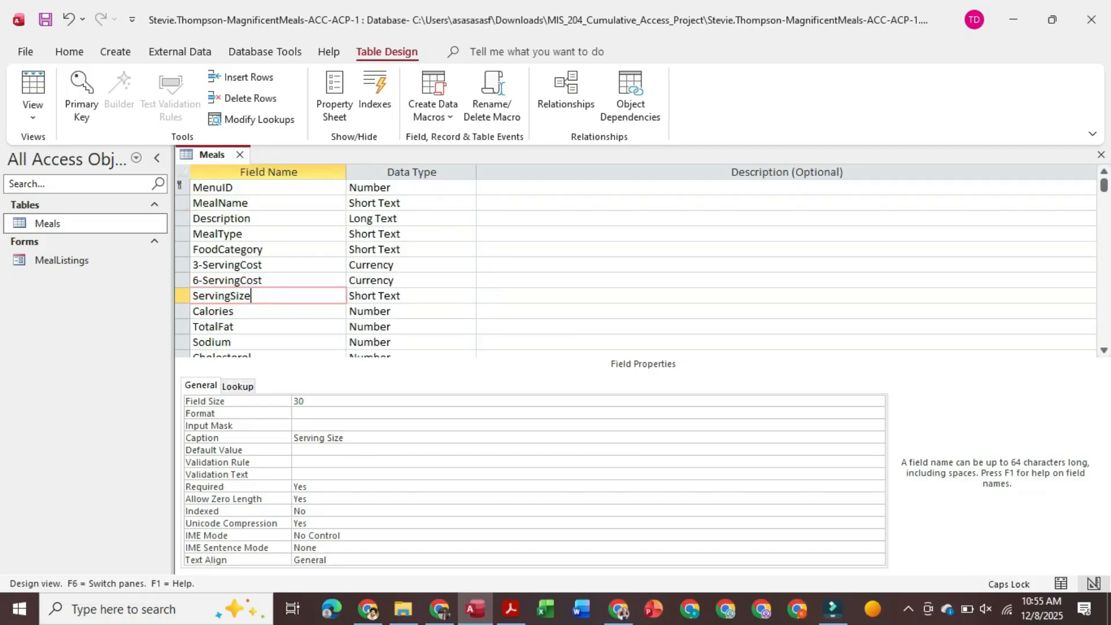
click(268, 280)
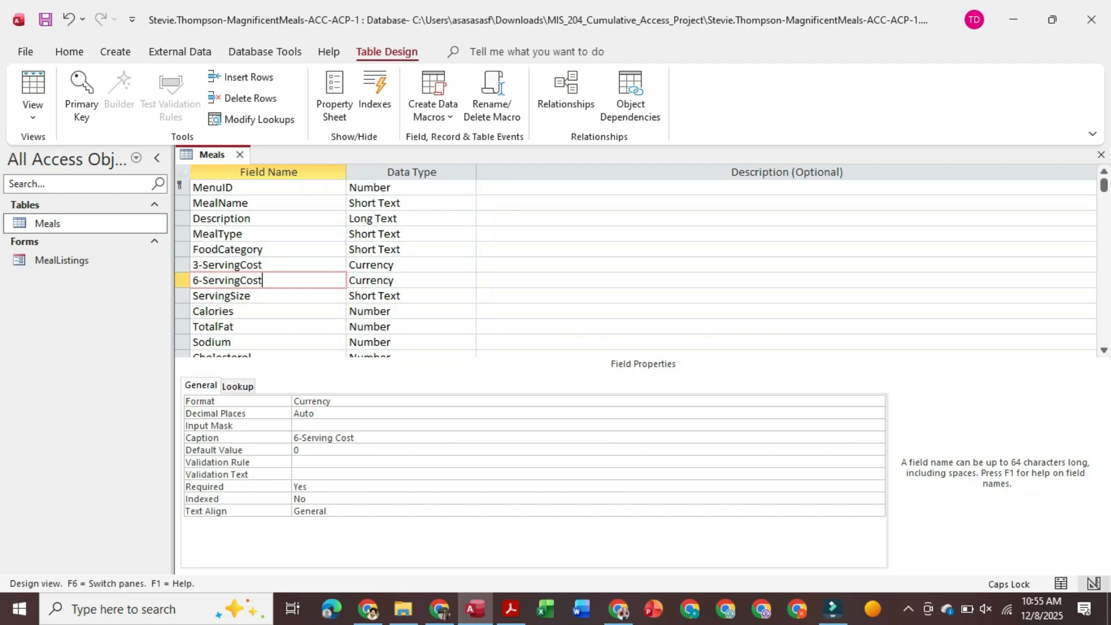
click(268, 295)
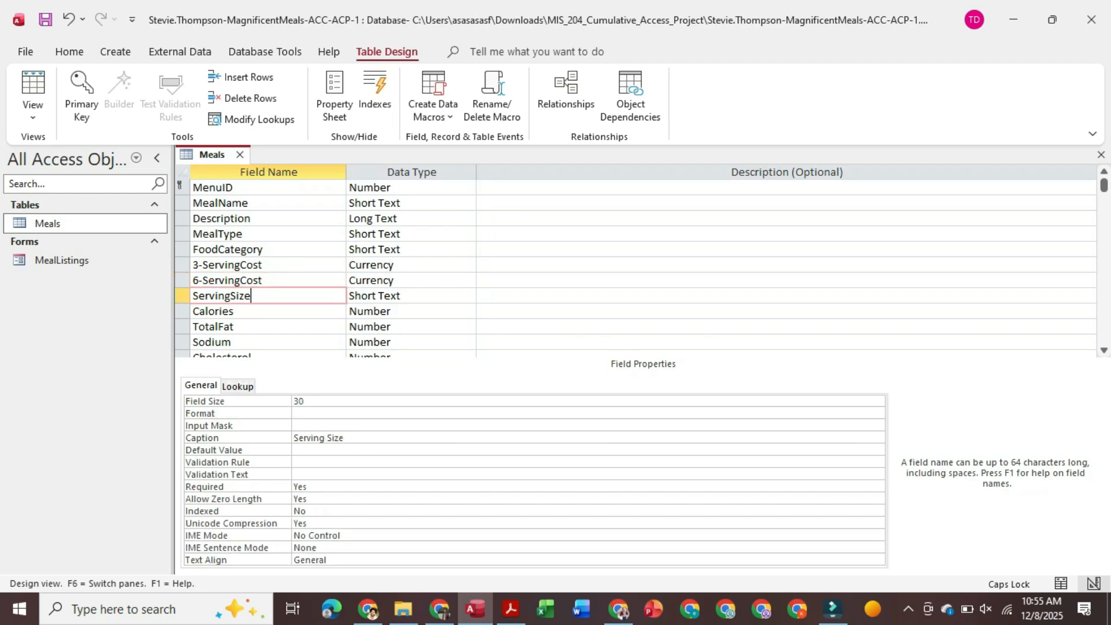
Step: Save the Meals table design and switch to the PDF in Acrobat to read the lookup field instructions
right_click(219, 153)
click(255, 163)
click(511, 609)
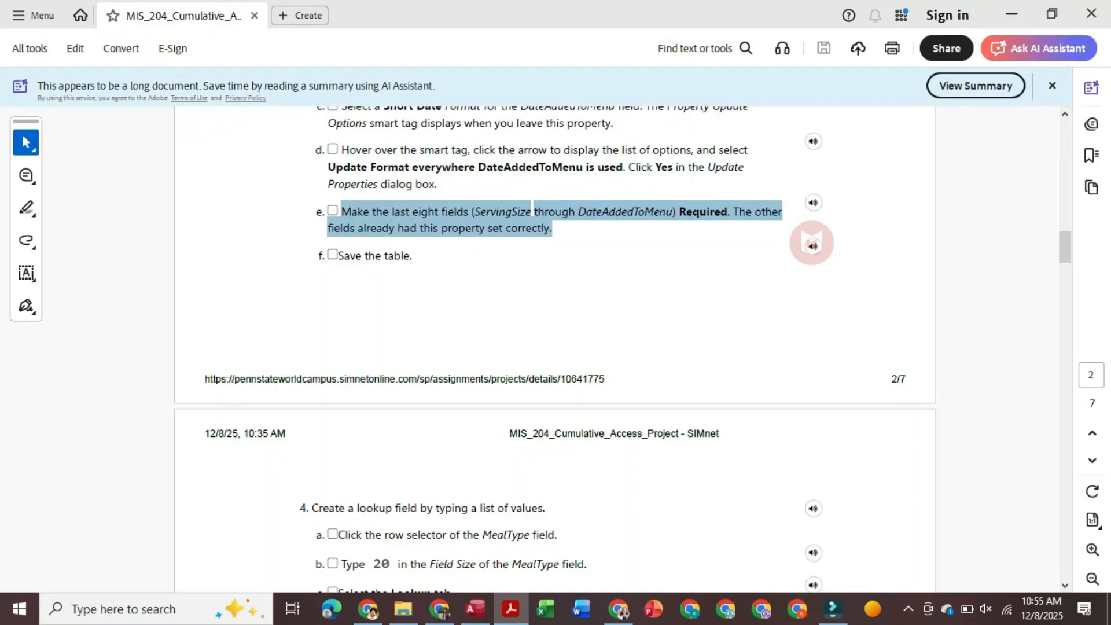
scroll(812, 243, down, 5)
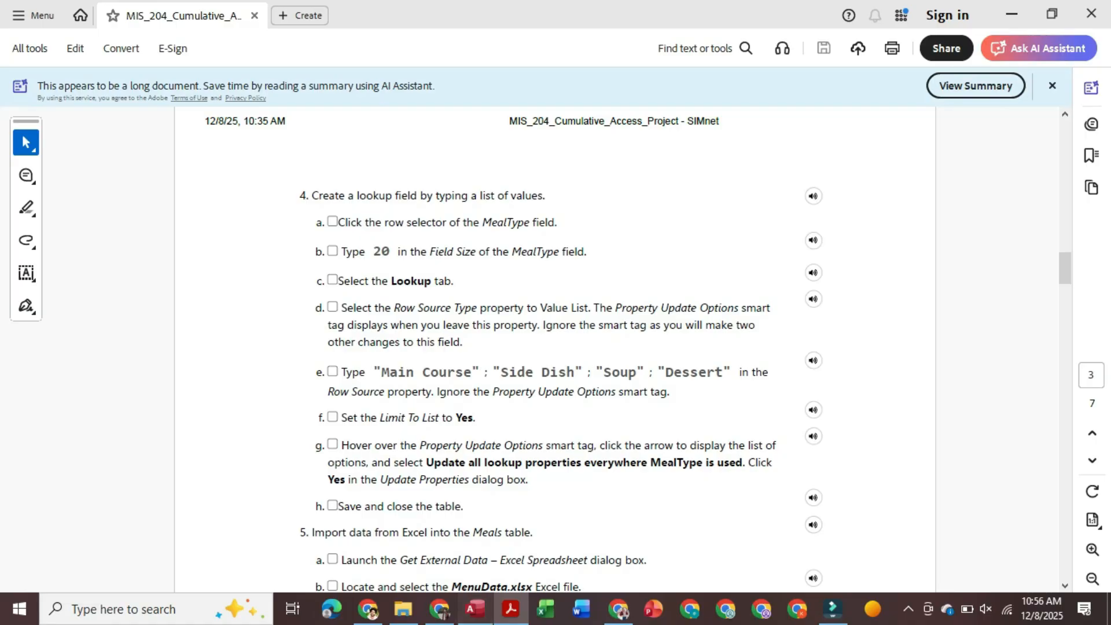
Step: Return to Access, set the MealType field's Field Size to 20, and switch back to the PDF instructions
click(475, 609)
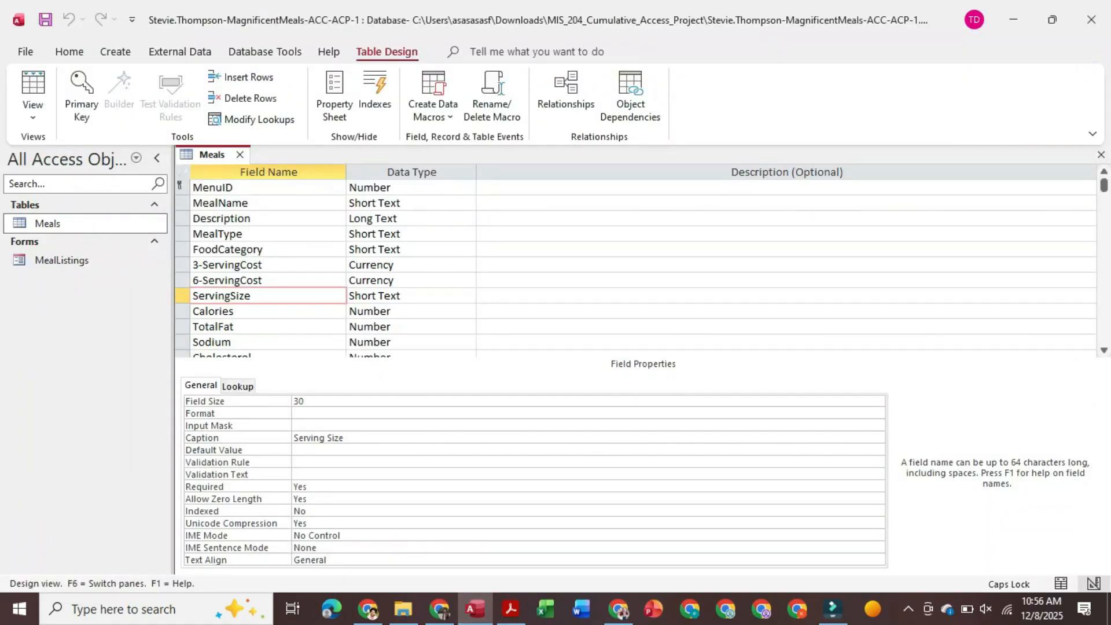
click(182, 234)
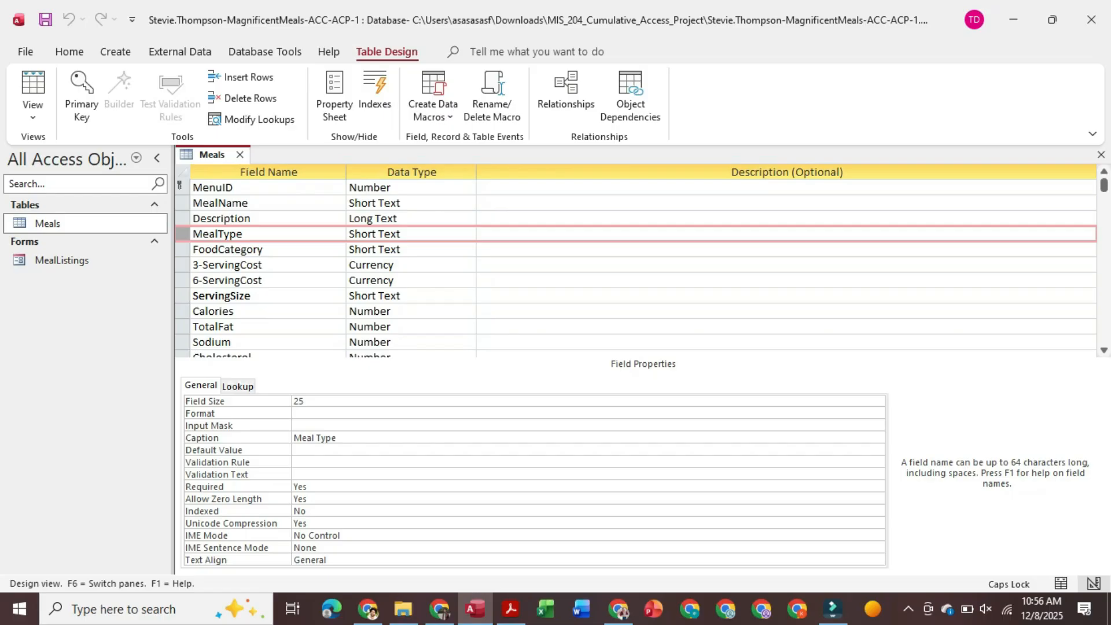
click(511, 608)
click(475, 608)
key(F6)
text(20)
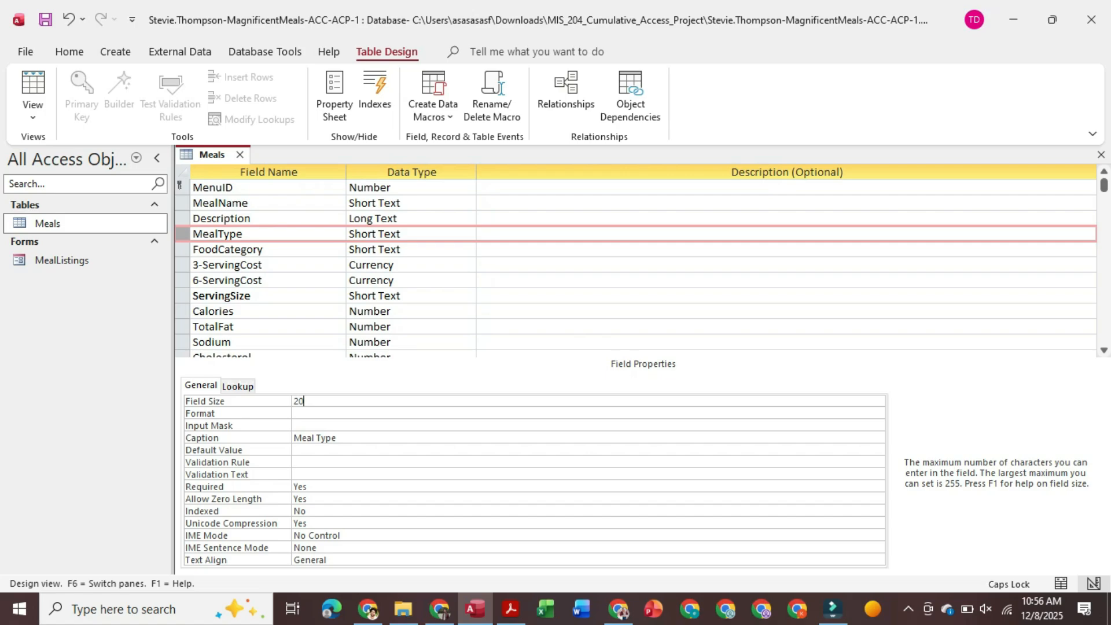
key(Return)
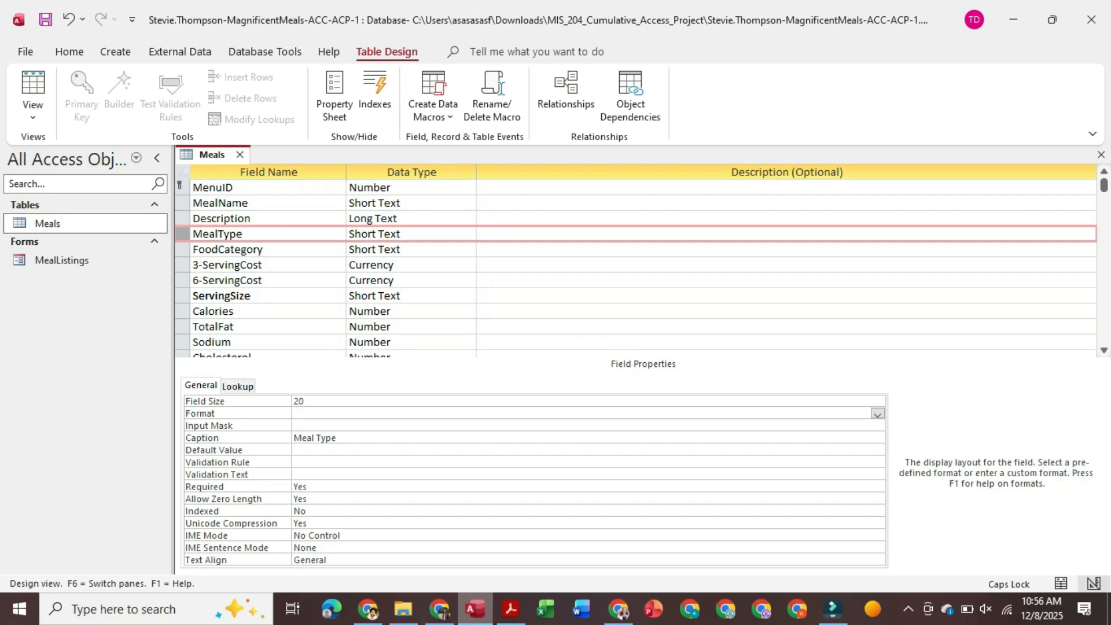
click(511, 609)
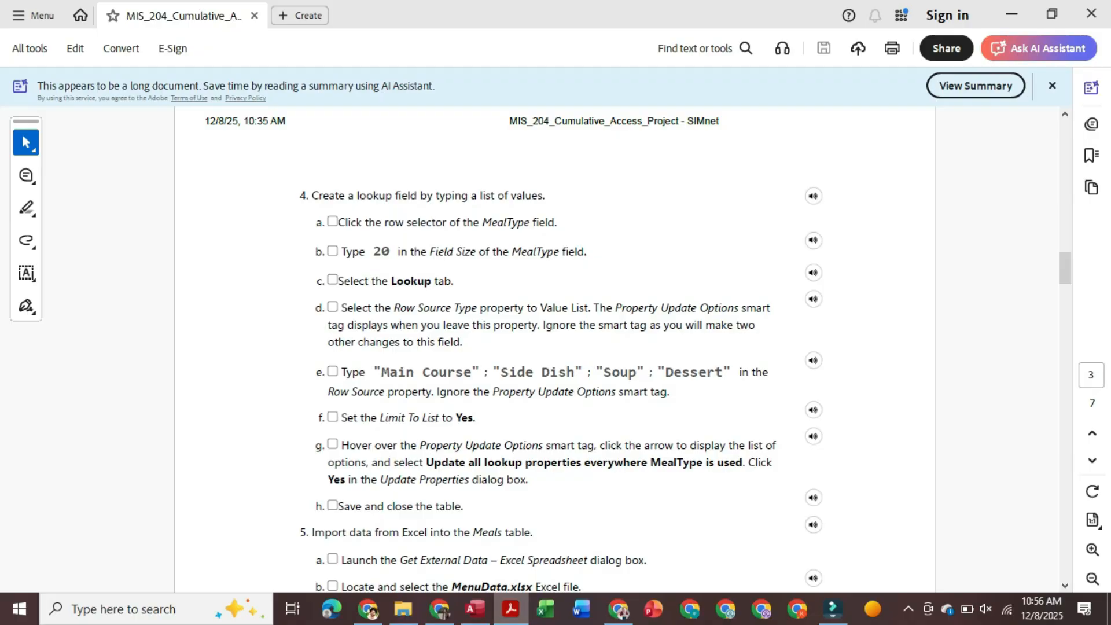
Step: Return to Access, display the MealType field's lookup properties, and check the lookup instructions in the PDF in Acrobat
key(alt+Tab)
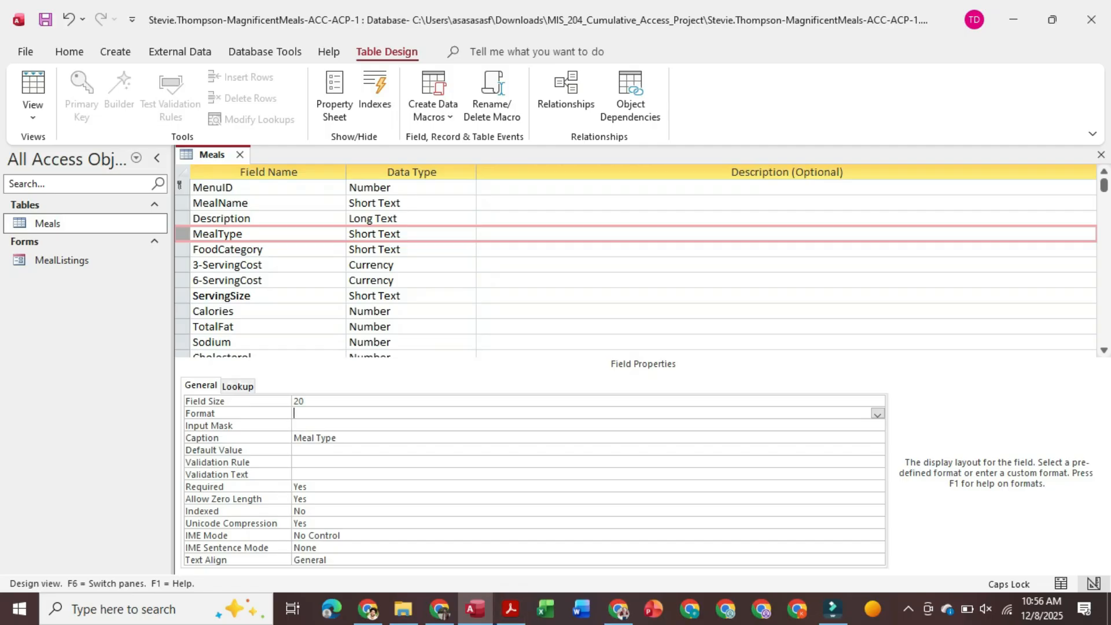
click(238, 386)
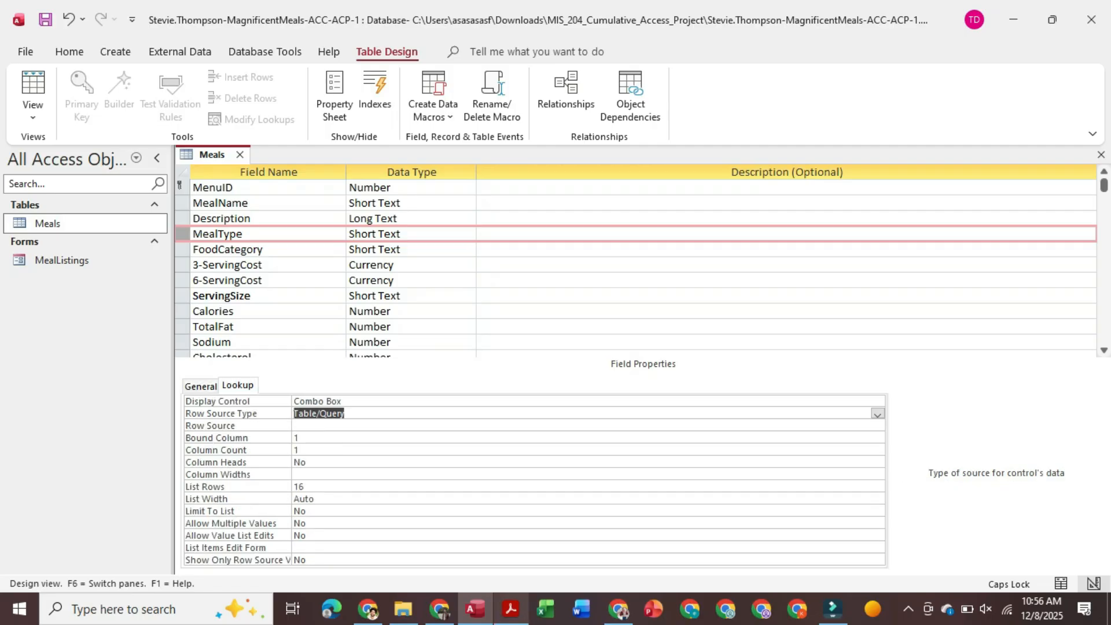
click(510, 609)
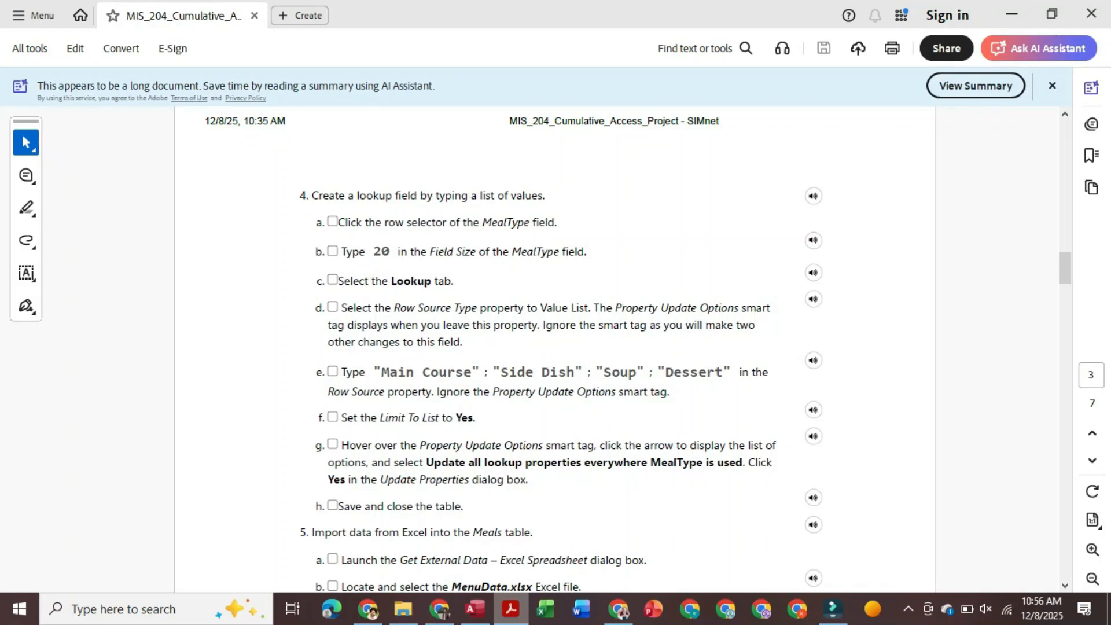
click(510, 609)
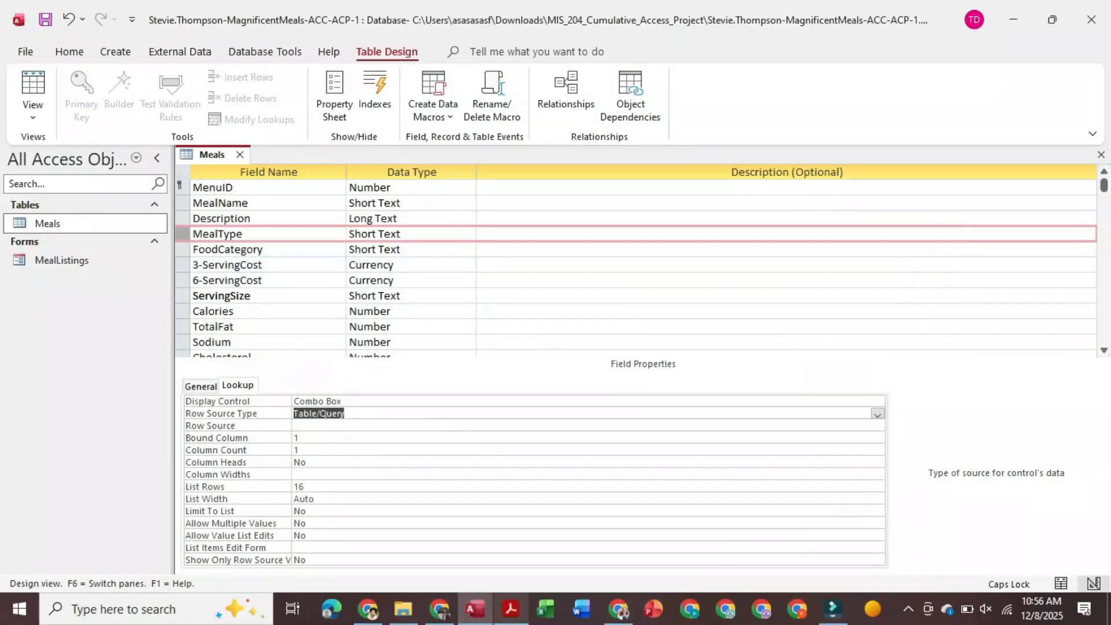
click(511, 609)
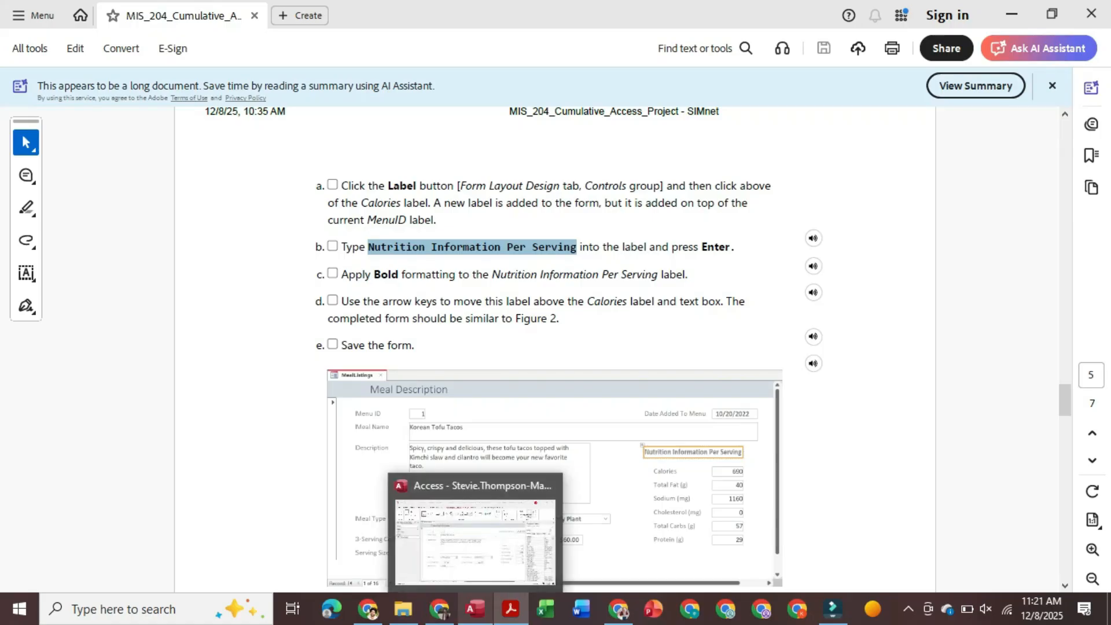
Step: Switch to Access, enter "Nutrition Information Per Serving" in the new label on the MealListings form, and make the label bold
click(474, 609)
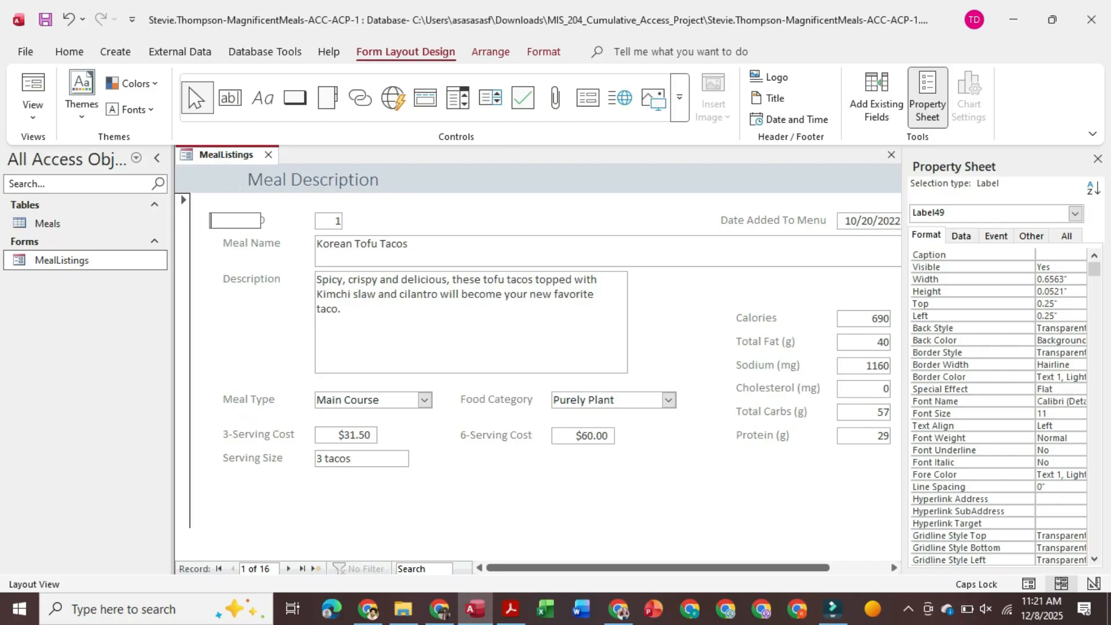
text(Nutrition Information Per Serving)
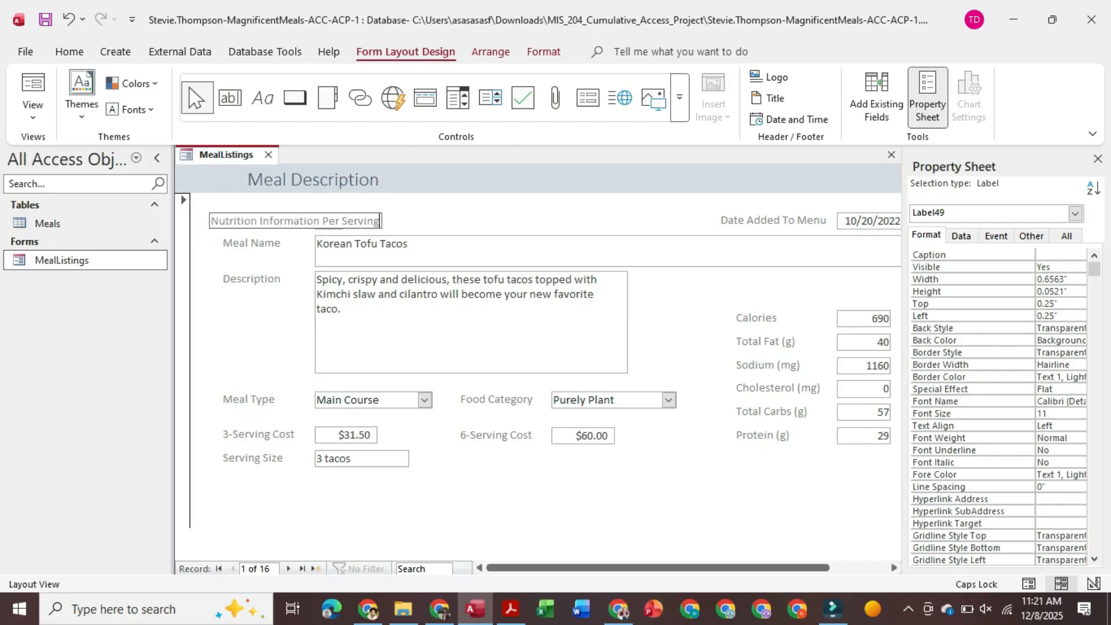
click(510, 609)
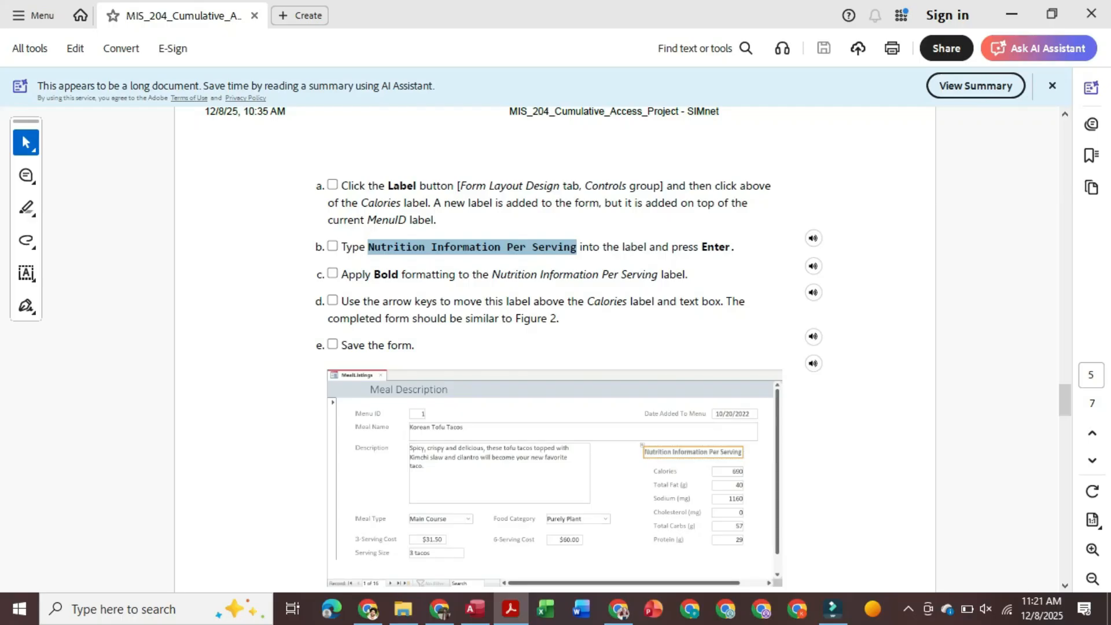
click(475, 609)
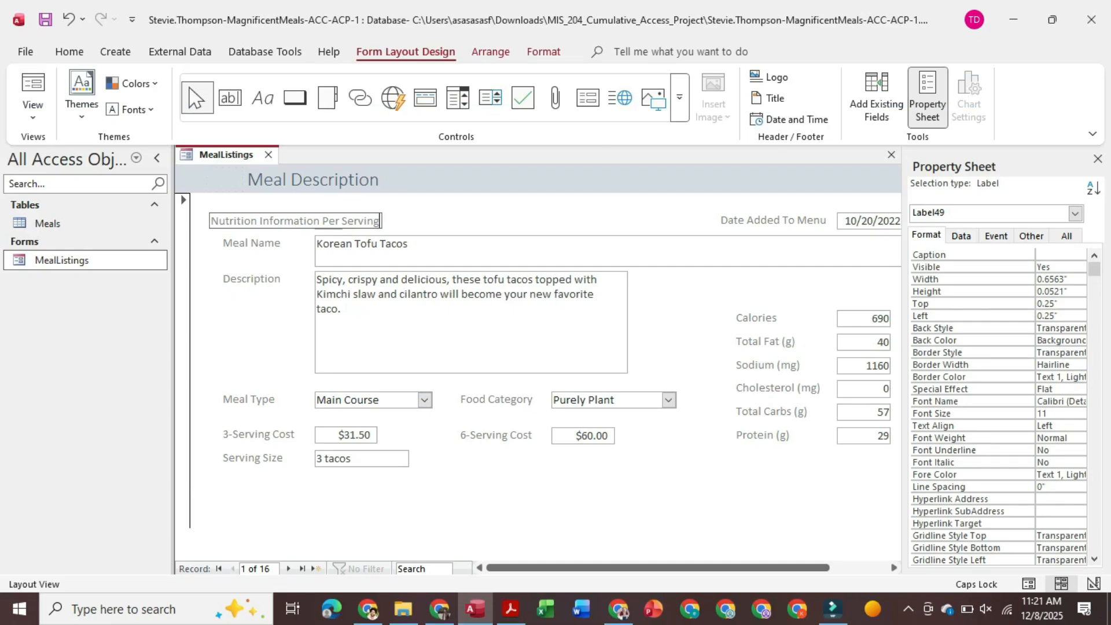
drag(380, 221, 210, 221)
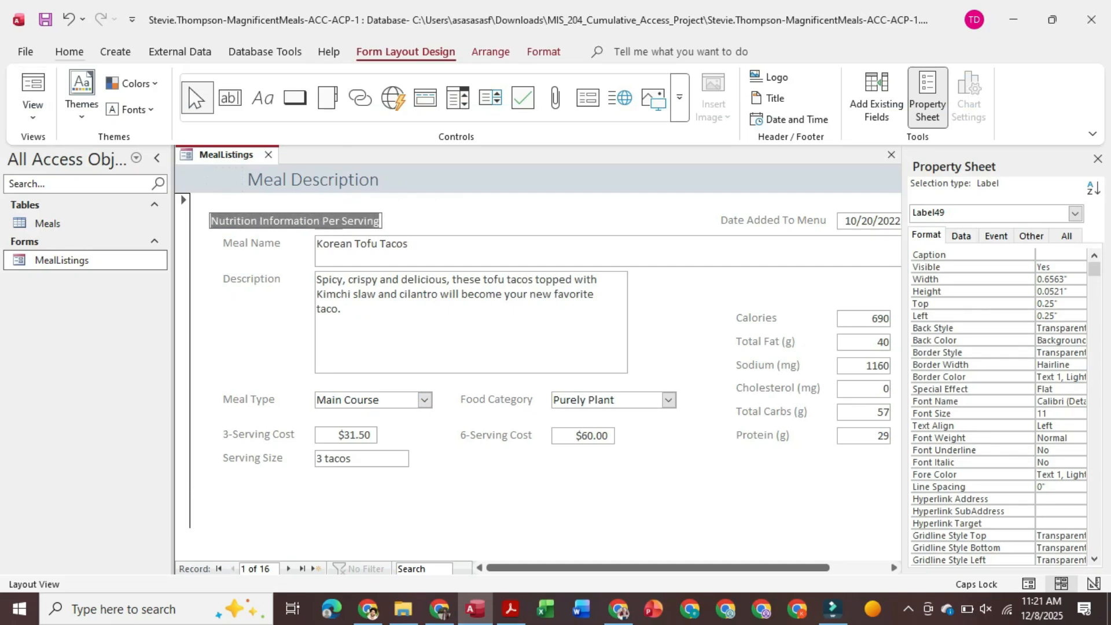
click(69, 52)
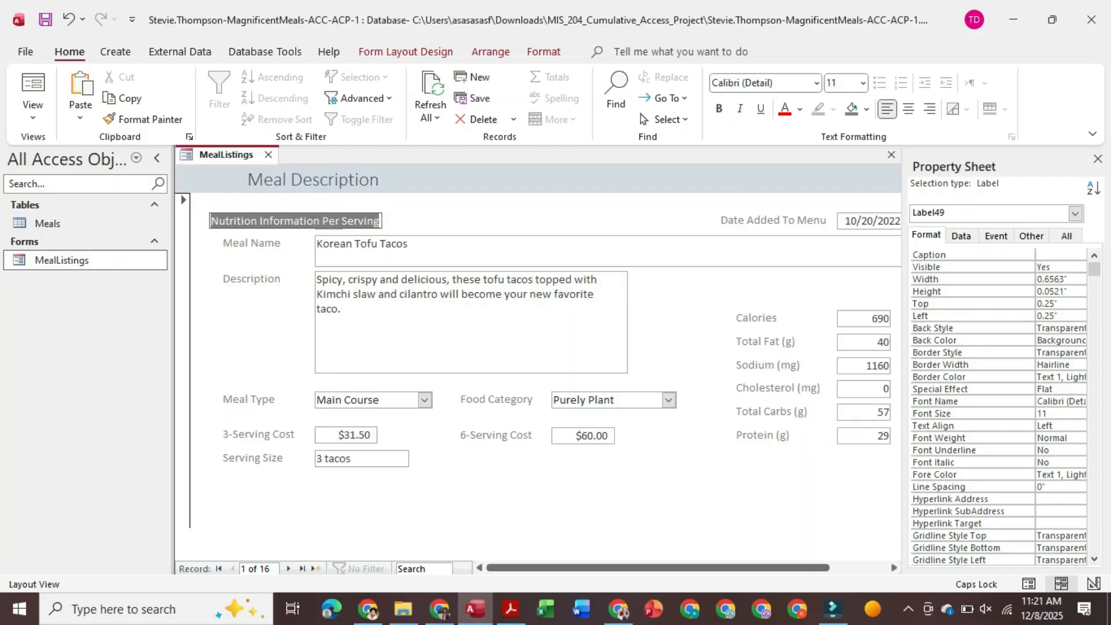
click(718, 109)
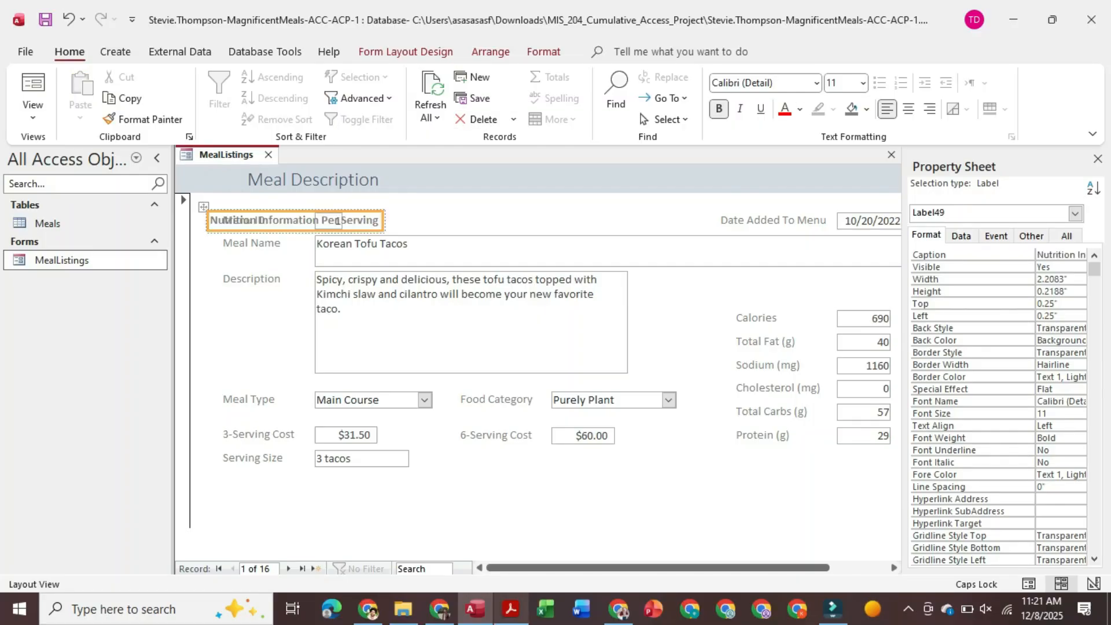
Step: Check Figure 2 in the PDF and move the Nutrition Information Per Serving label above the Calories label and text box
key(alt+Tab)
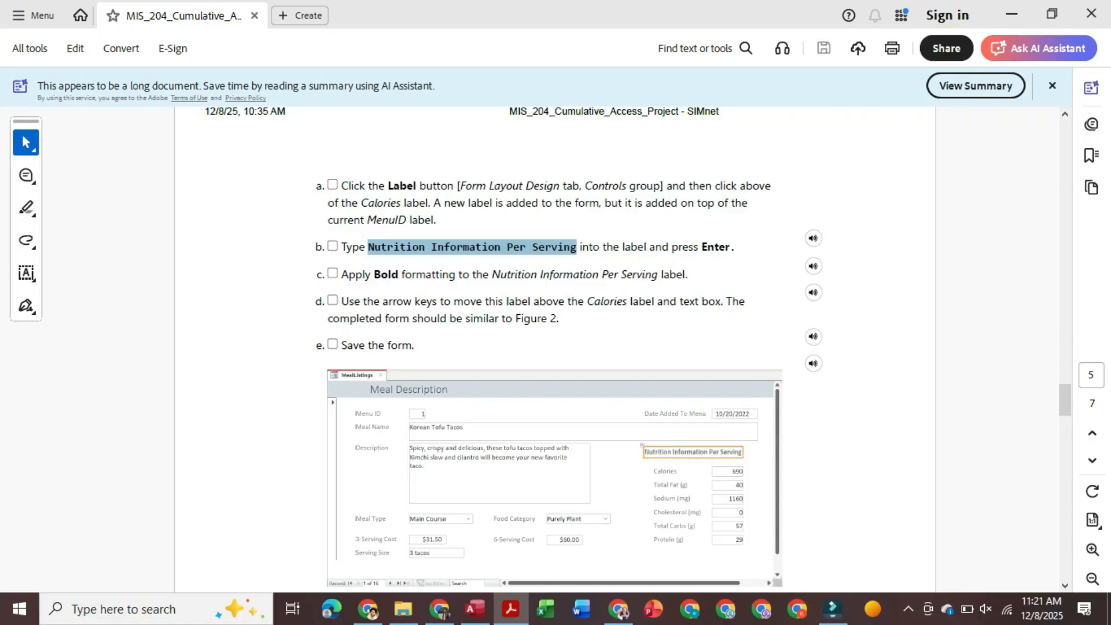
scroll(556, 347, down, 3)
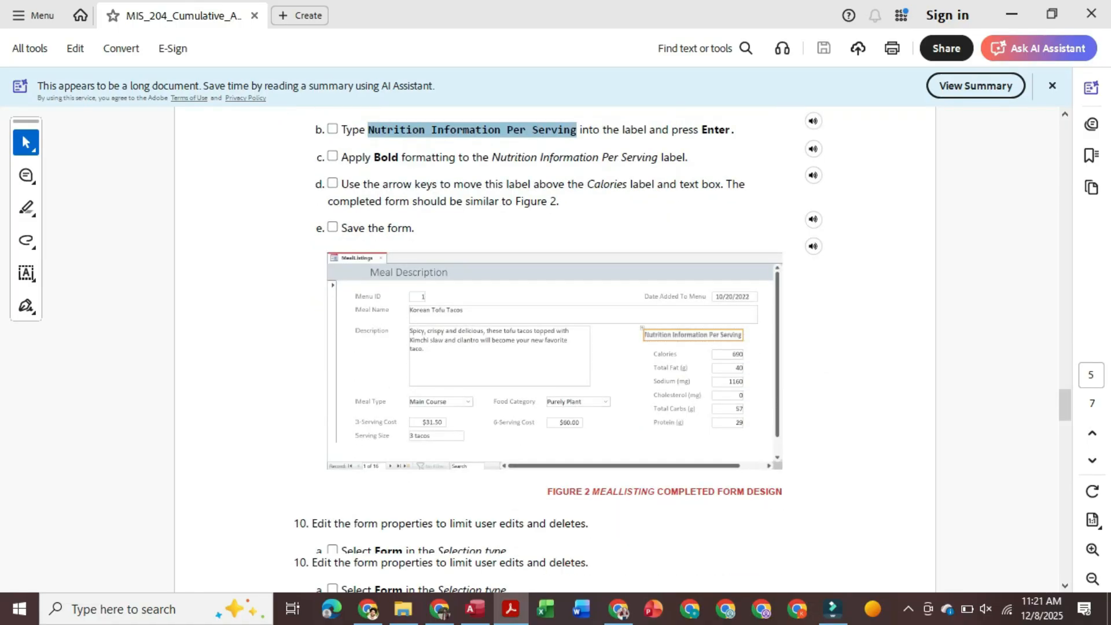
click(476, 608)
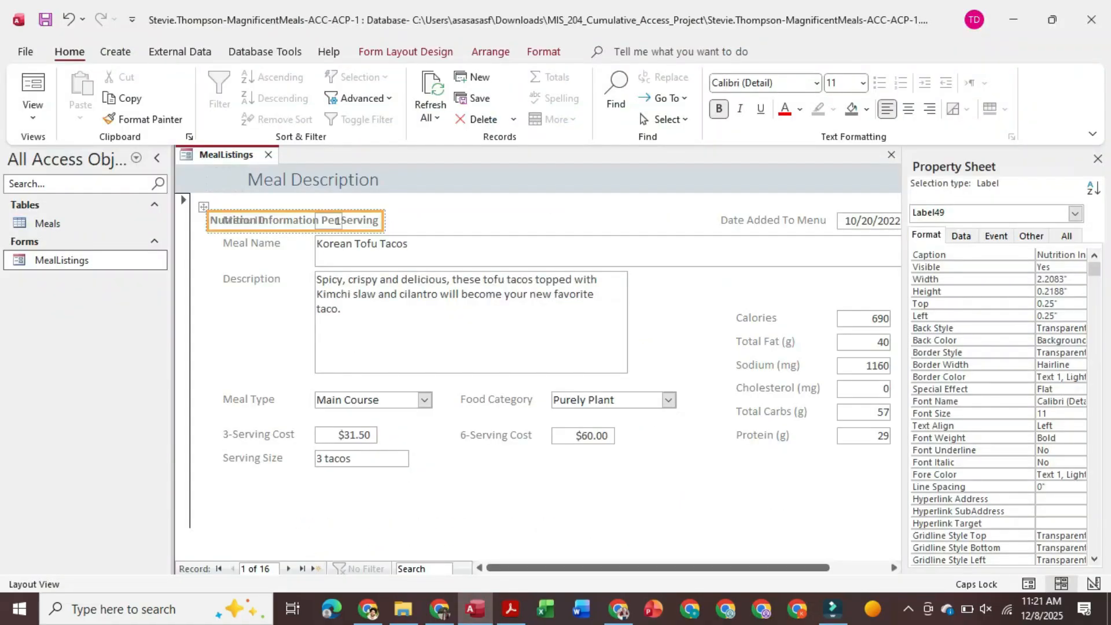
drag(295, 220, 800, 289)
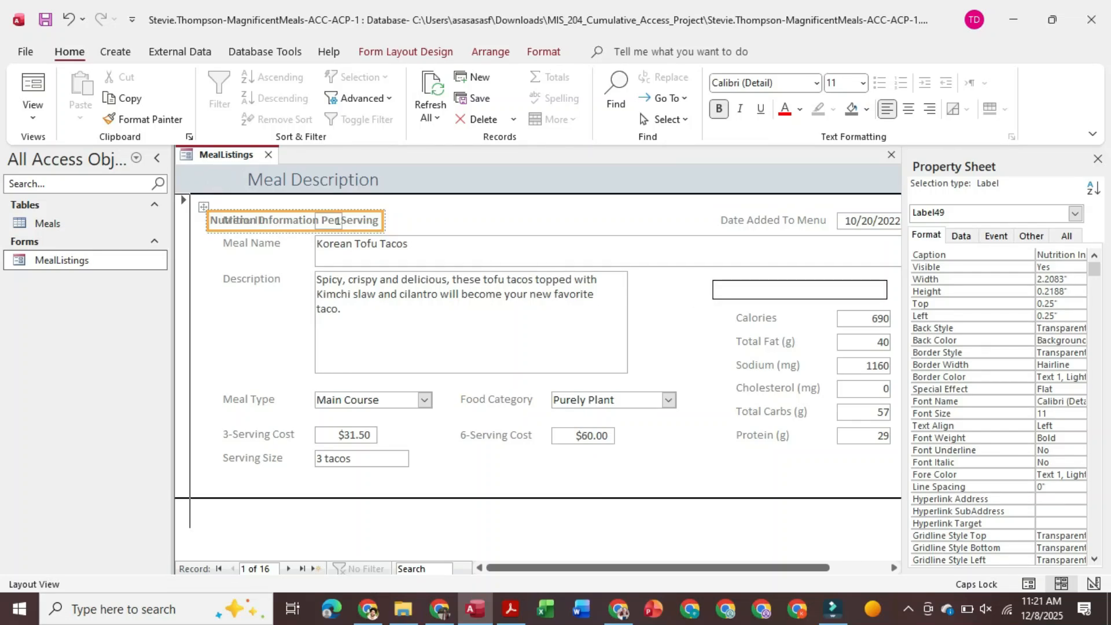
drag(800, 289, 800, 289)
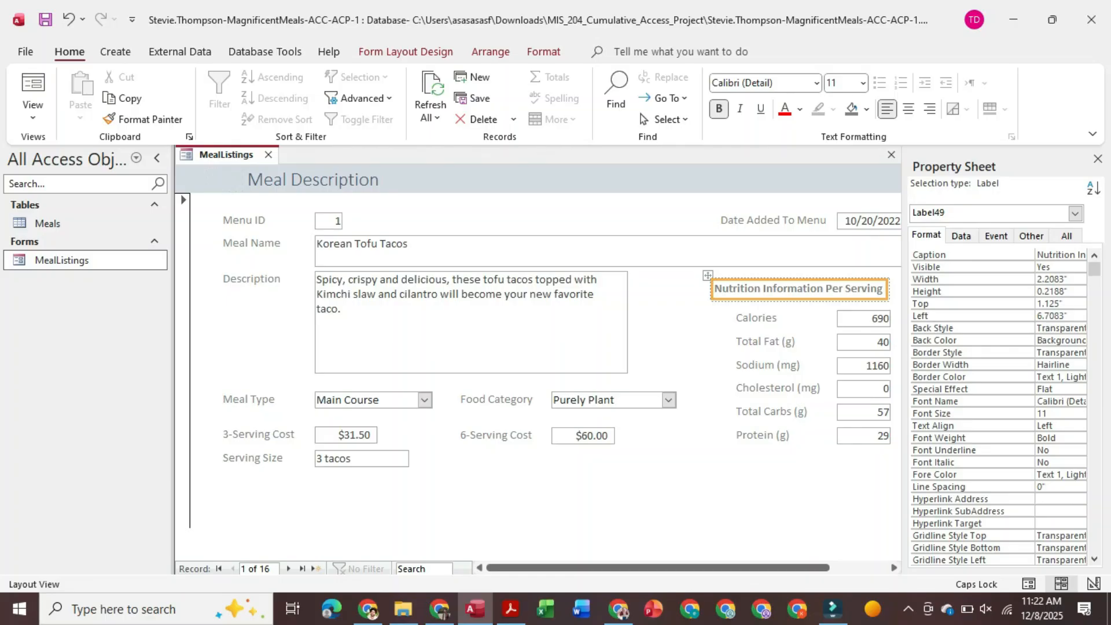
Step: Compare the form with the PDF figure, return to Access, and save the MealListings form
click(511, 609)
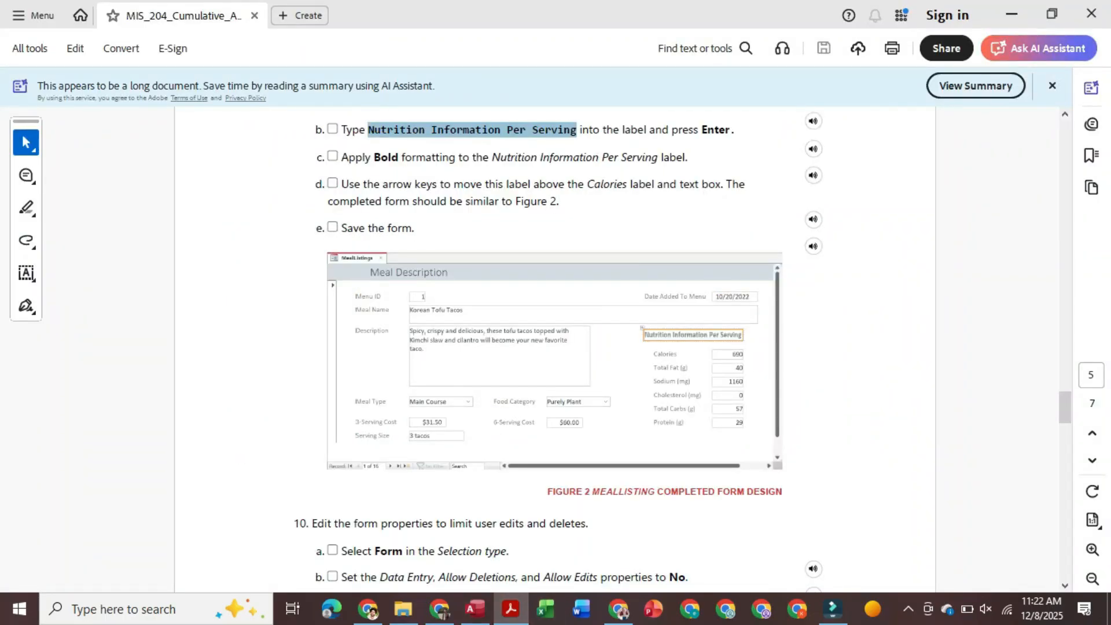
key(alt+Tab)
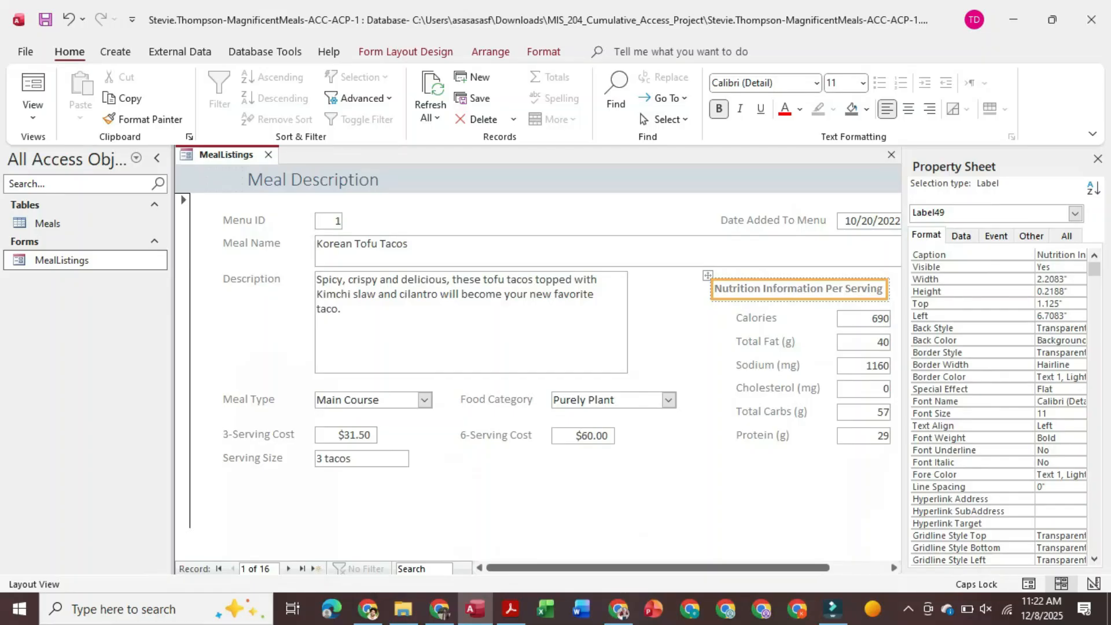
right_click(236, 155)
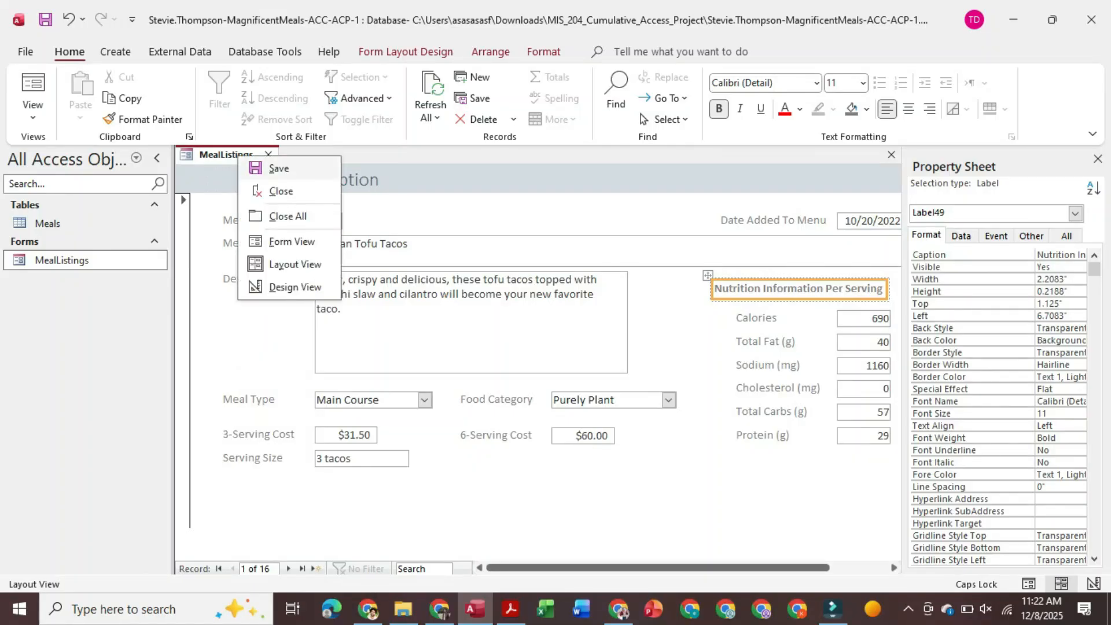
click(295, 286)
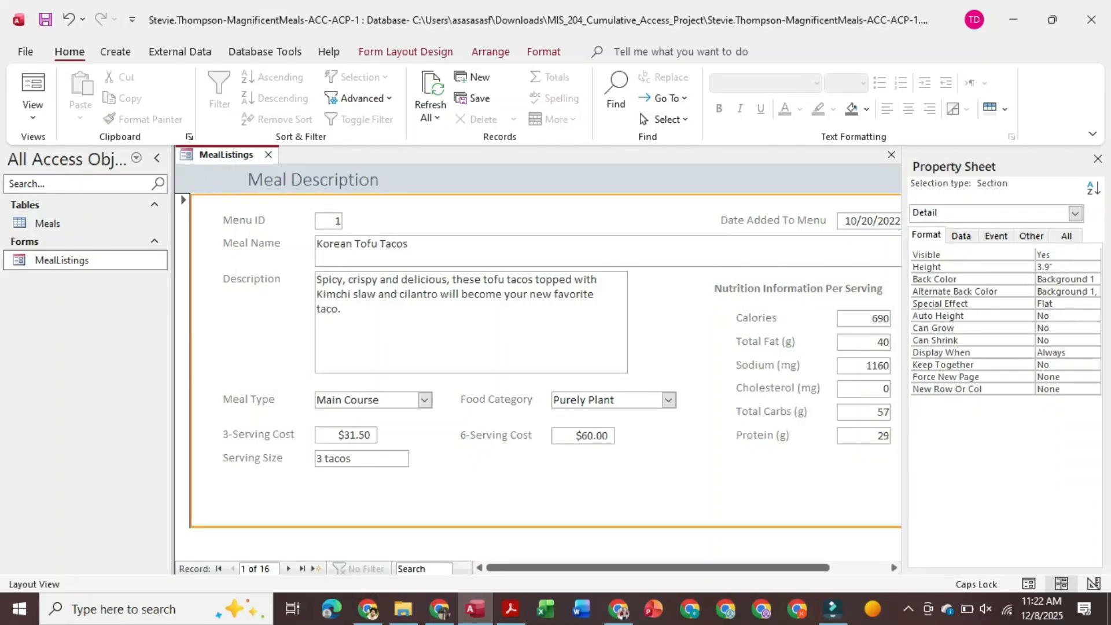
right_click(229, 157)
click(275, 172)
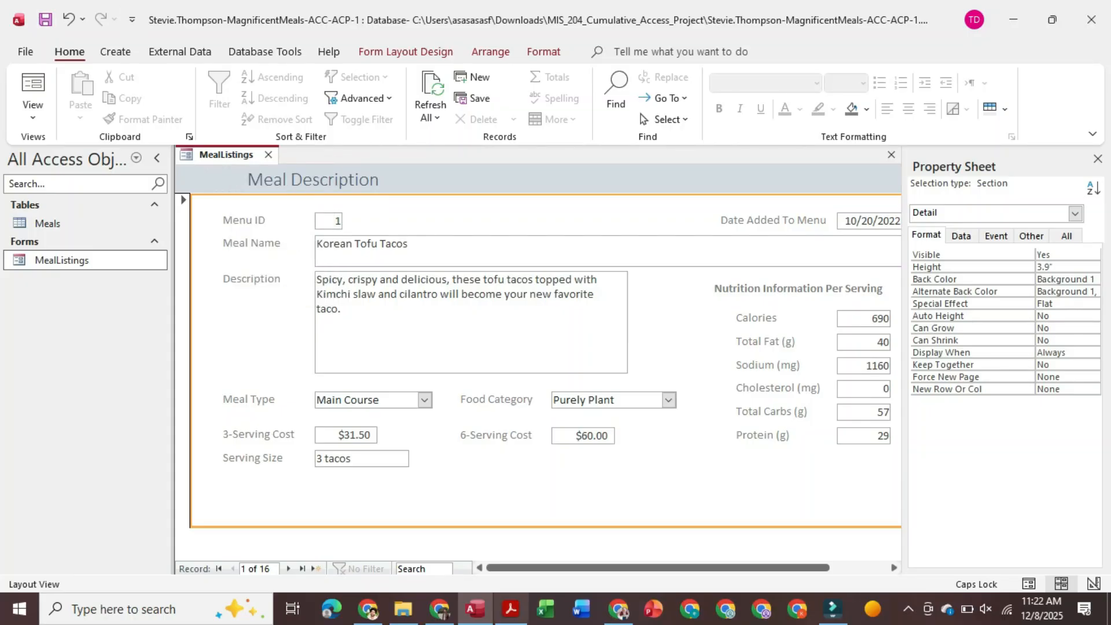
Step: Read the PDF instructions for limiting user edits and deletes on the form, and return to Access
click(511, 609)
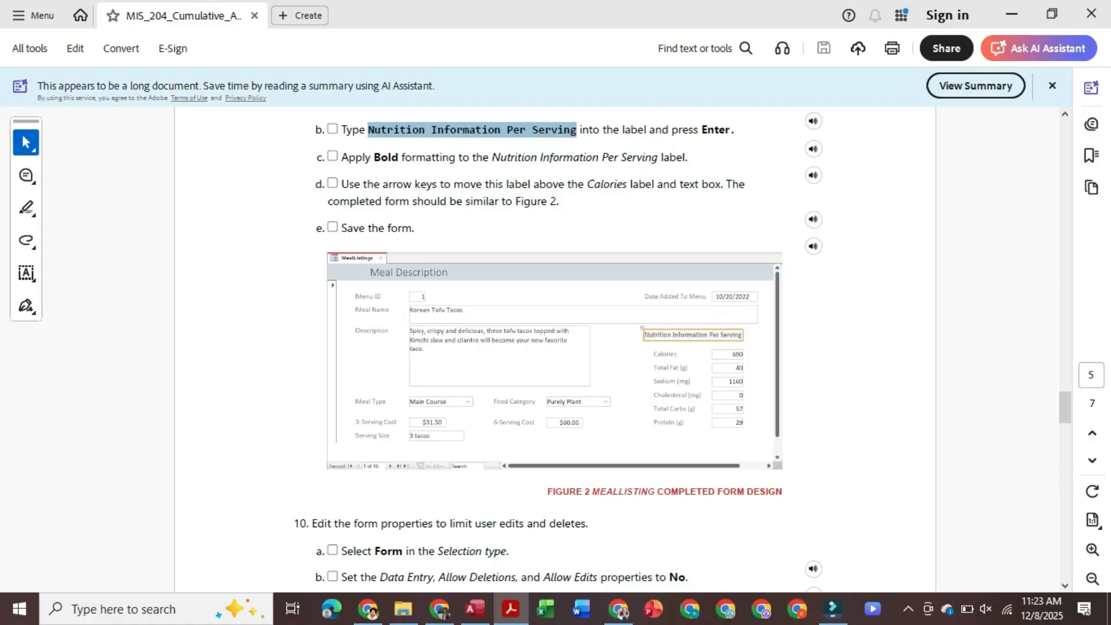
click(908, 608)
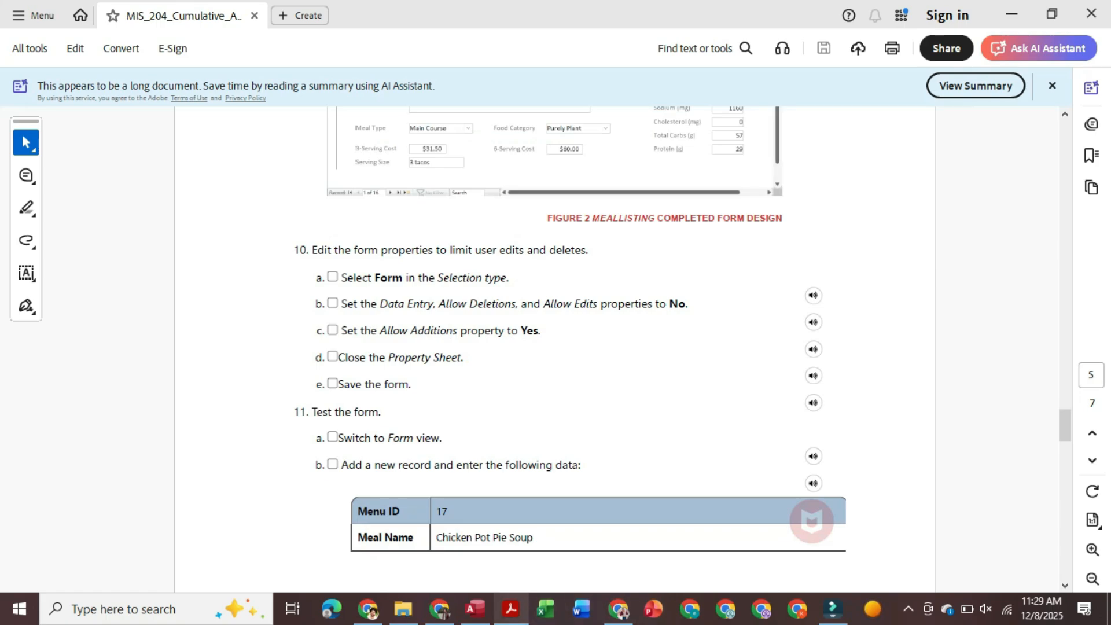
mouse_move(510, 608)
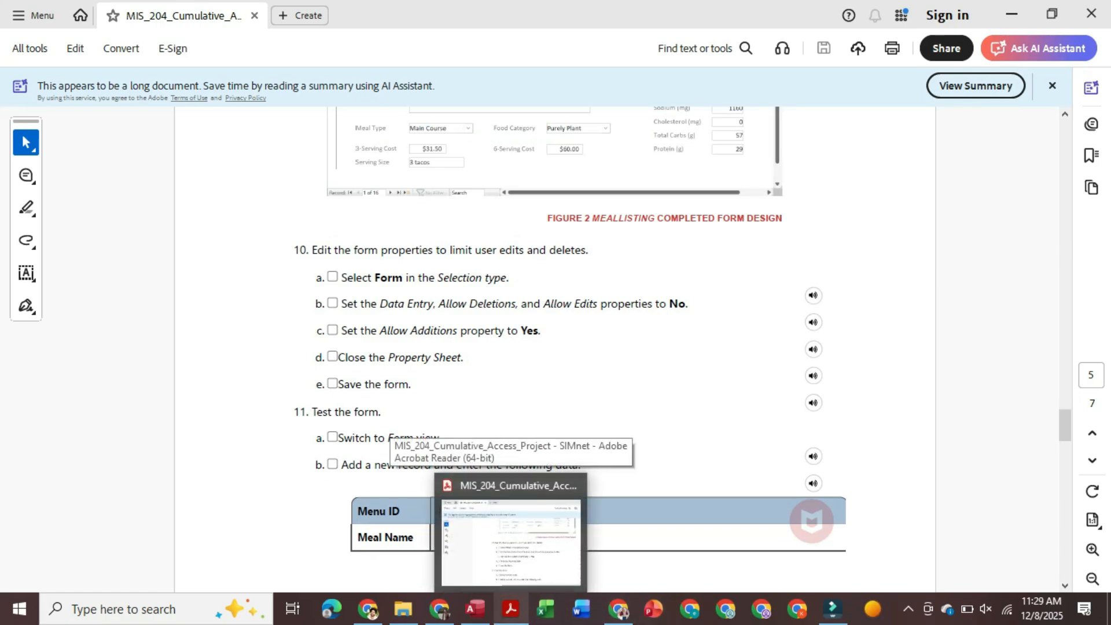
click(474, 608)
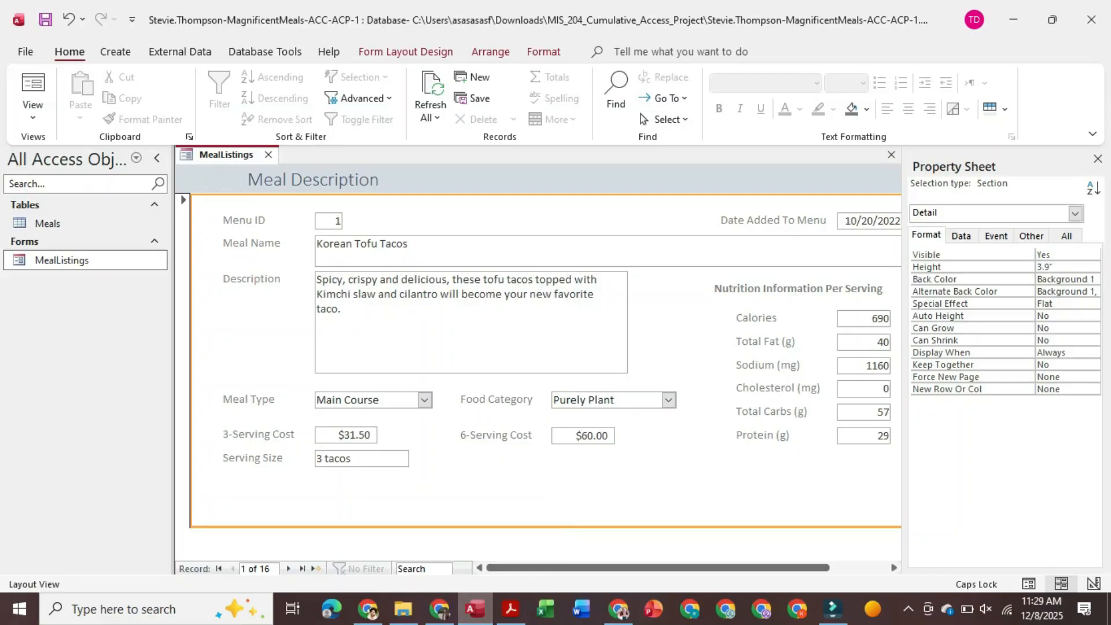
Step: Select the entire MealListings form and set its Allow Deletions property to No
click(183, 348)
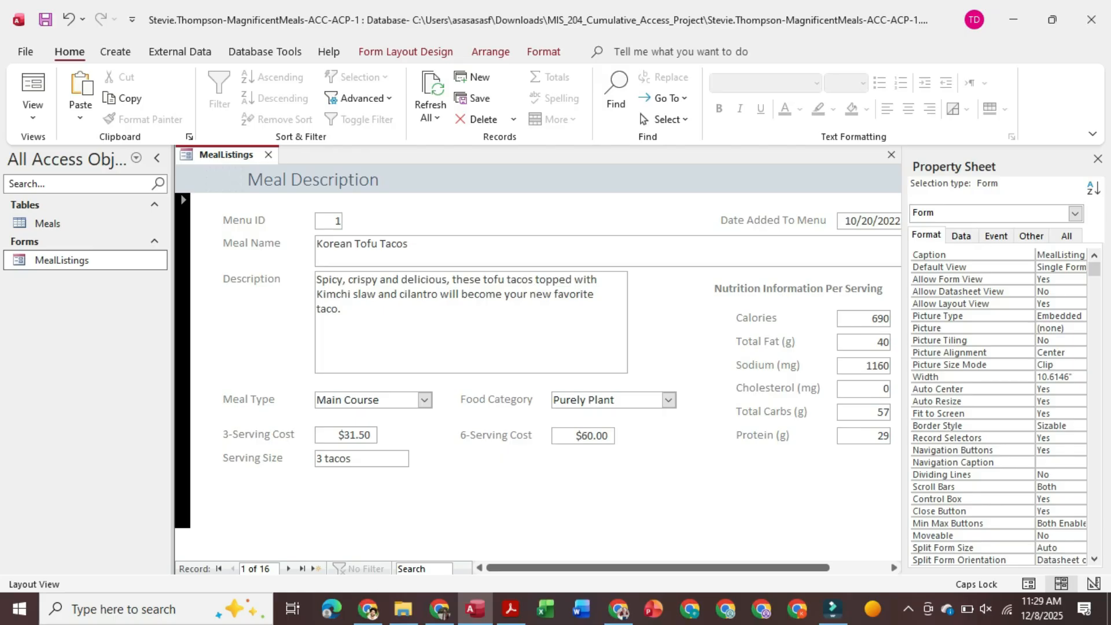
scroll(1001, 405, down, 1)
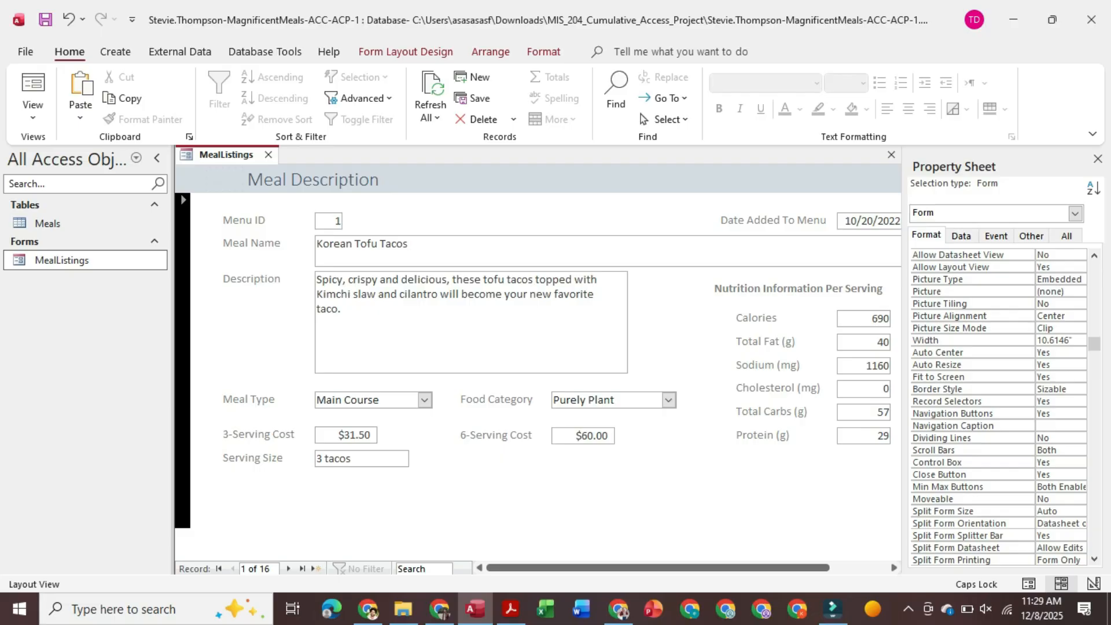
scroll(1001, 405, down, 2)
scroll(1001, 405, down, 1)
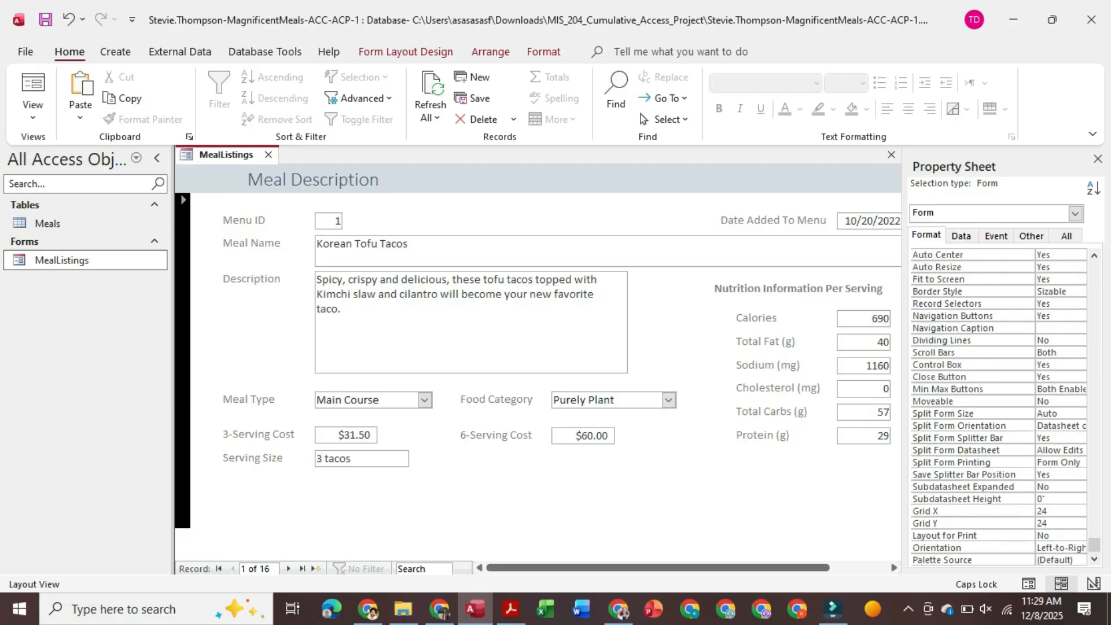
click(961, 236)
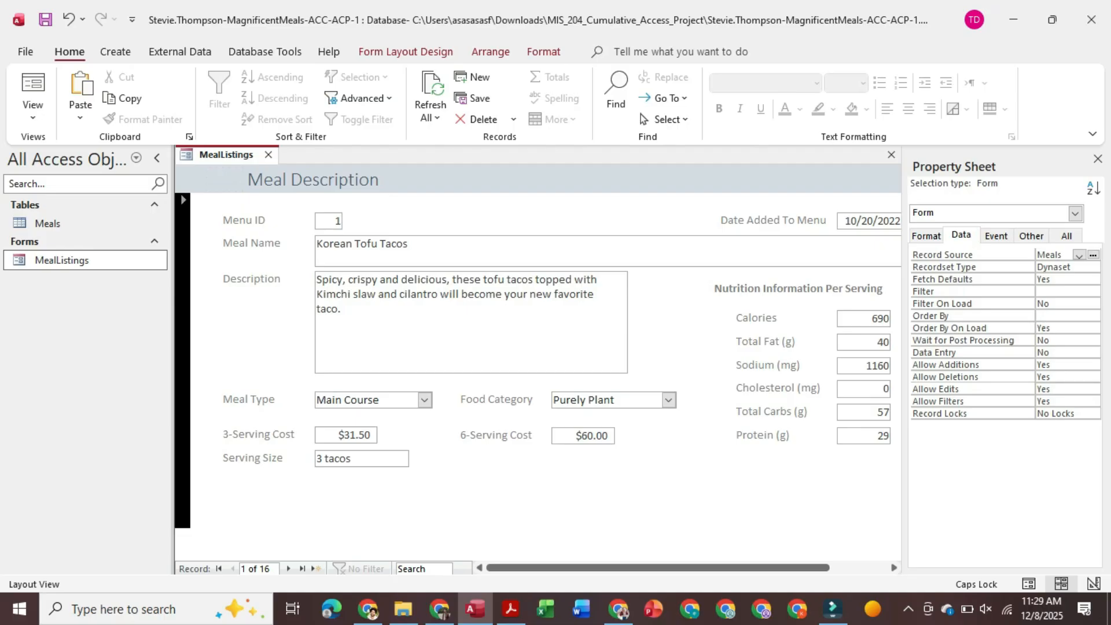
click(1087, 378)
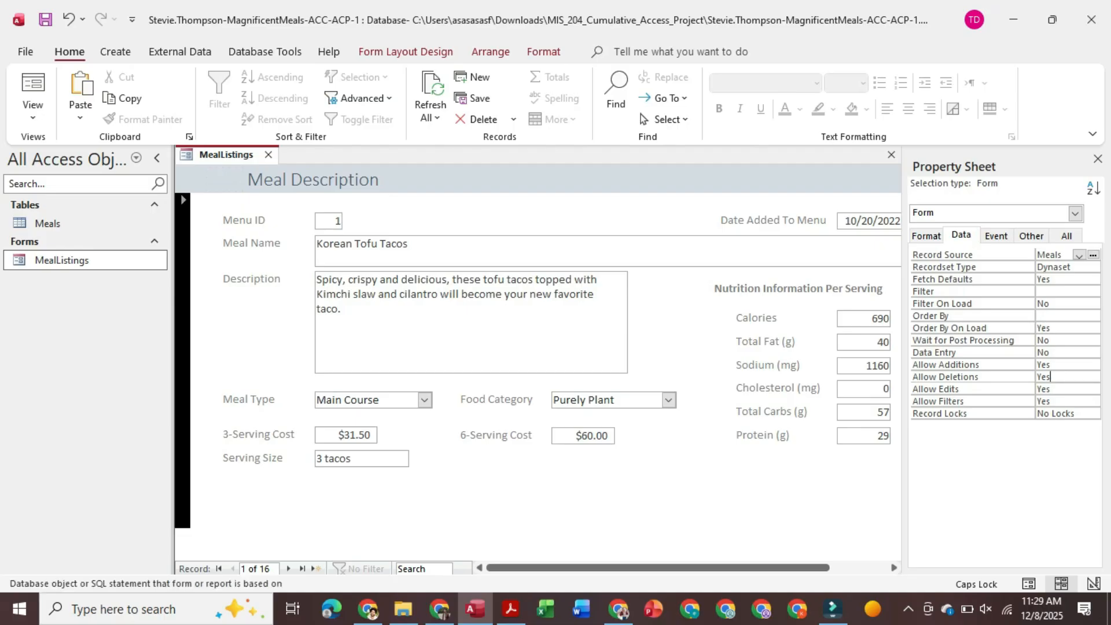
click(1093, 377)
click(1068, 401)
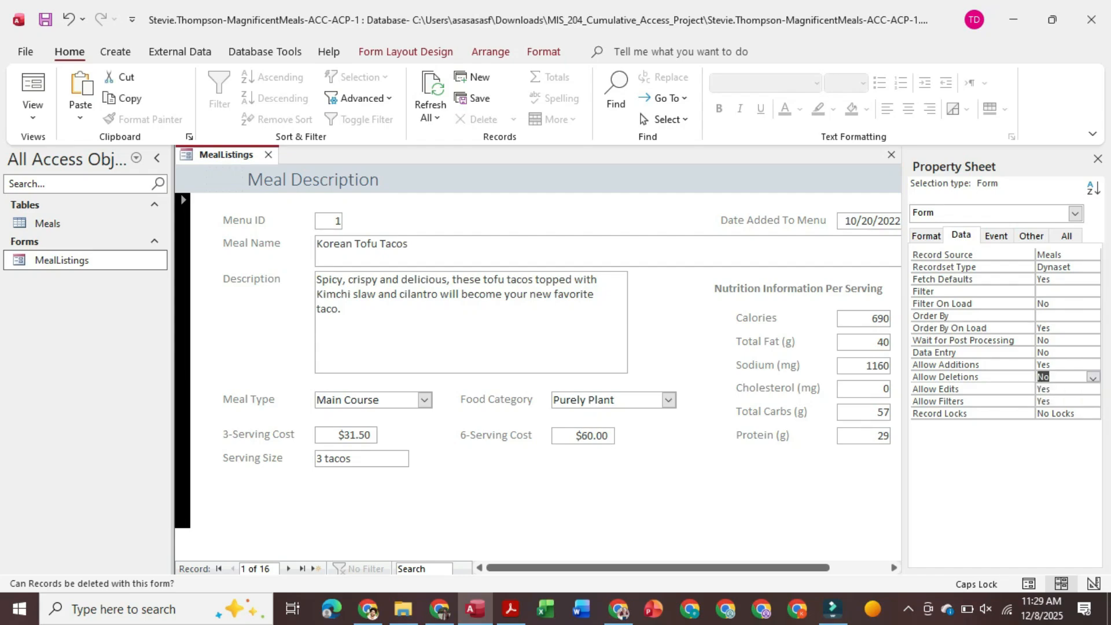
Step: Set the form's Allow Edits property to No, as the PDF instructs, and save the MealListings form
click(1092, 390)
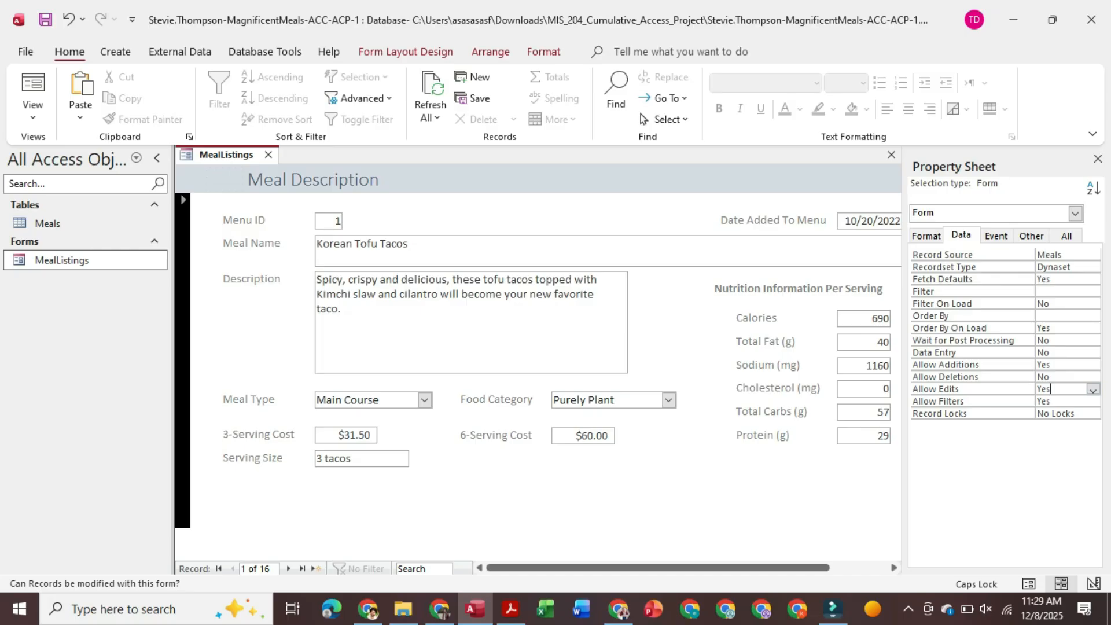
click(511, 609)
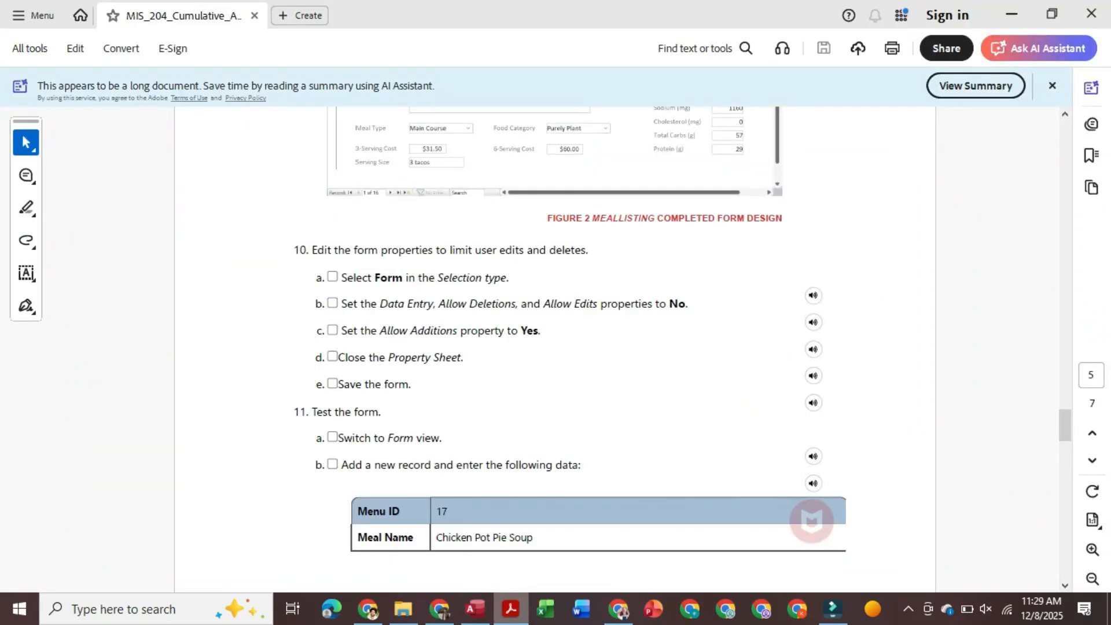
click(511, 608)
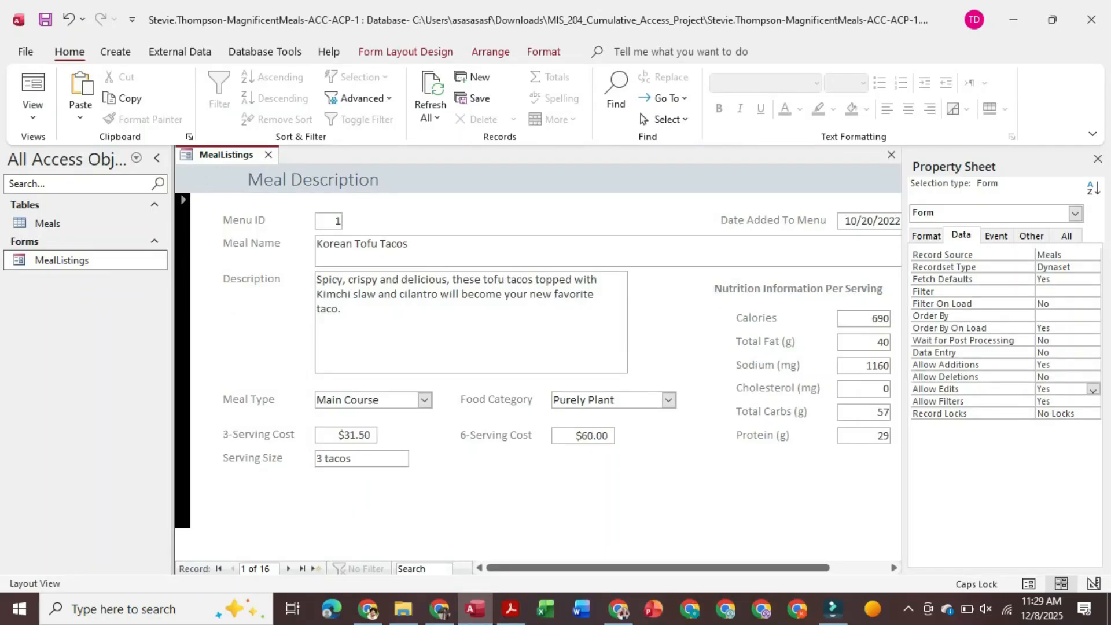
click(1093, 389)
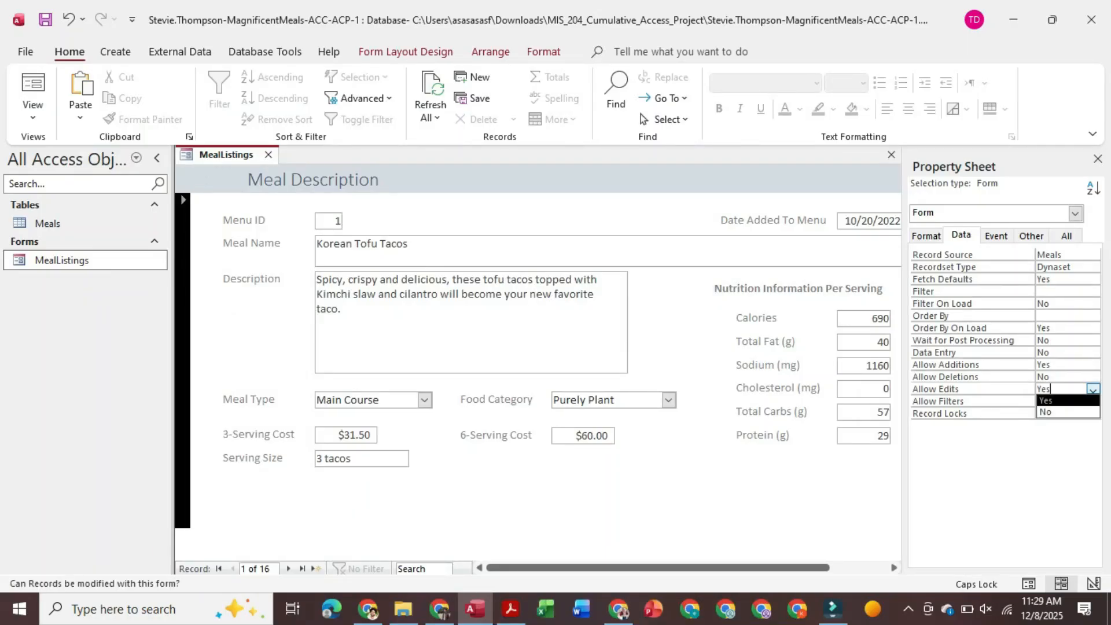
click(1065, 414)
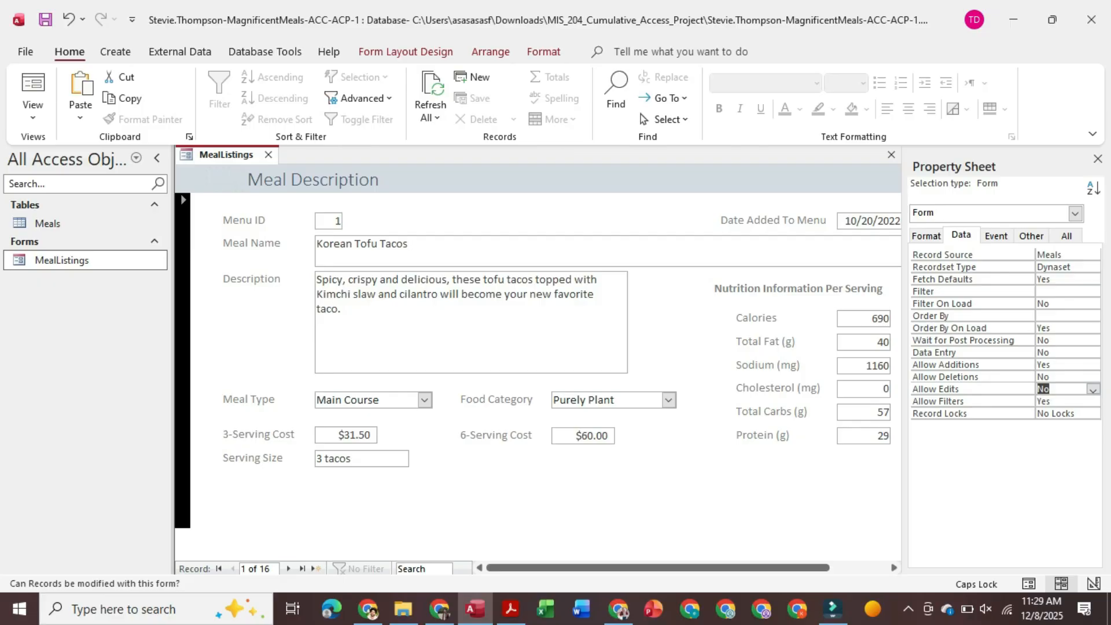
right_click(211, 155)
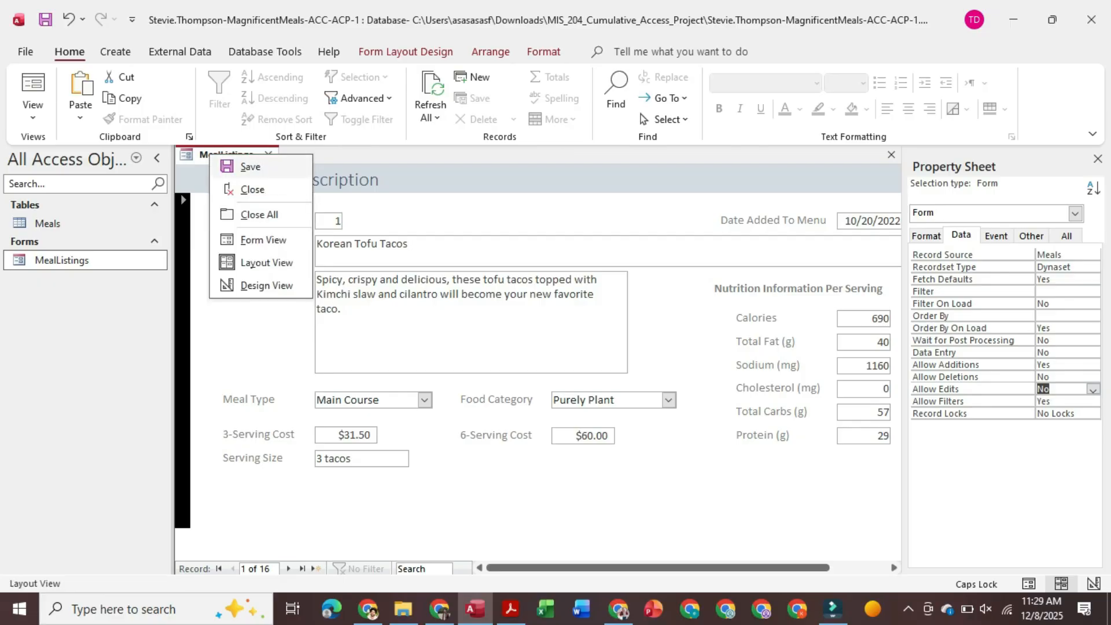
click(250, 167)
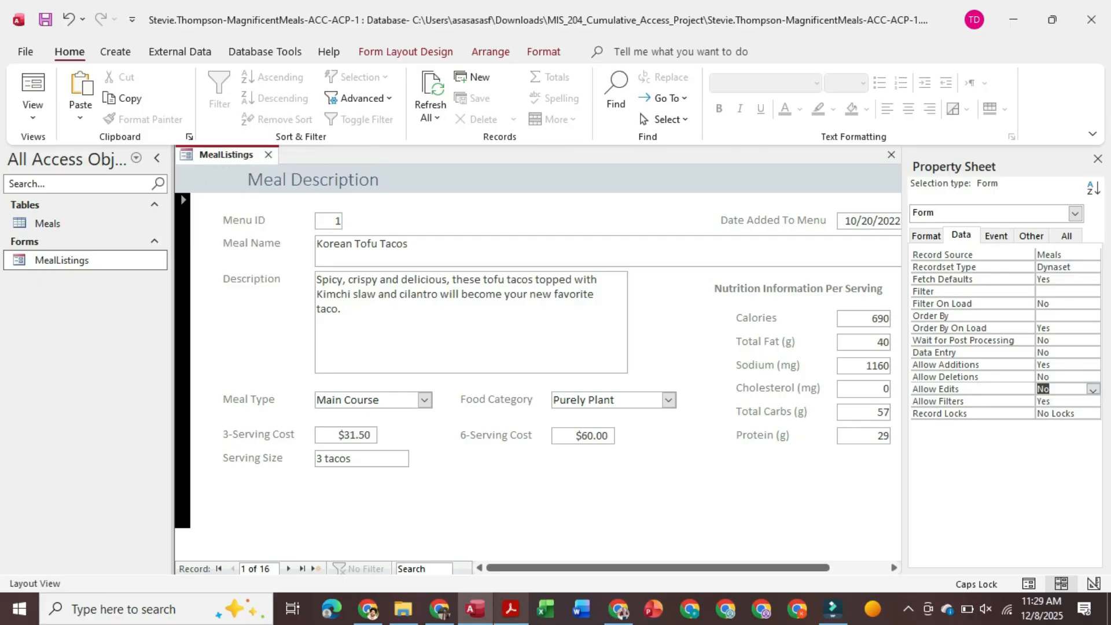
Step: Recheck the form property instructions in the PDF, return to Access, close the Property Sheet, and save the MealListings form
click(510, 609)
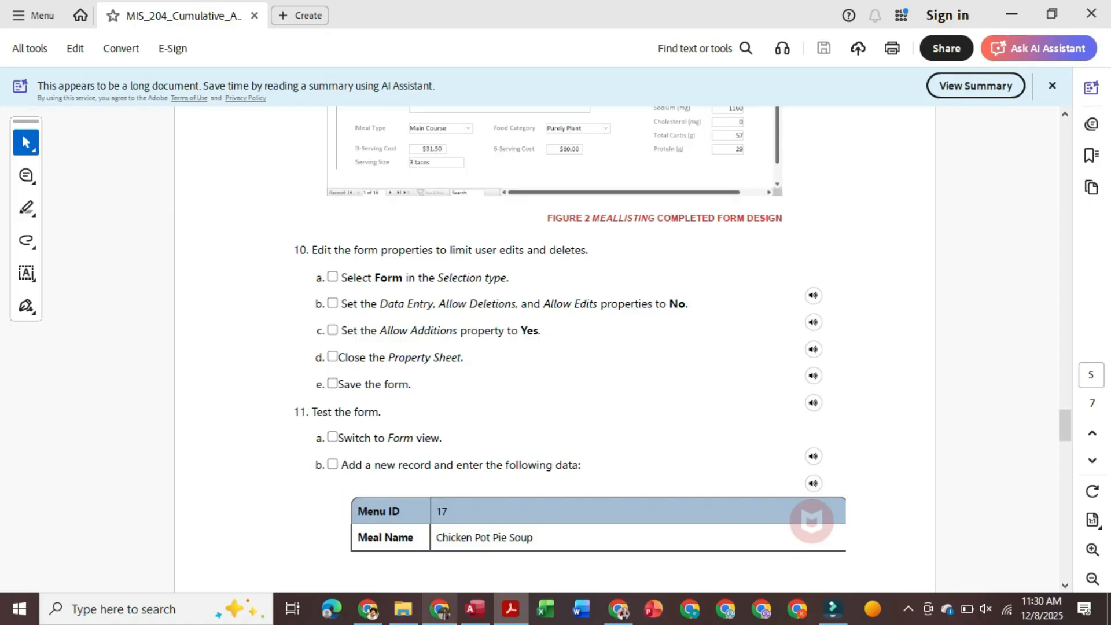
mouse_move(440, 609)
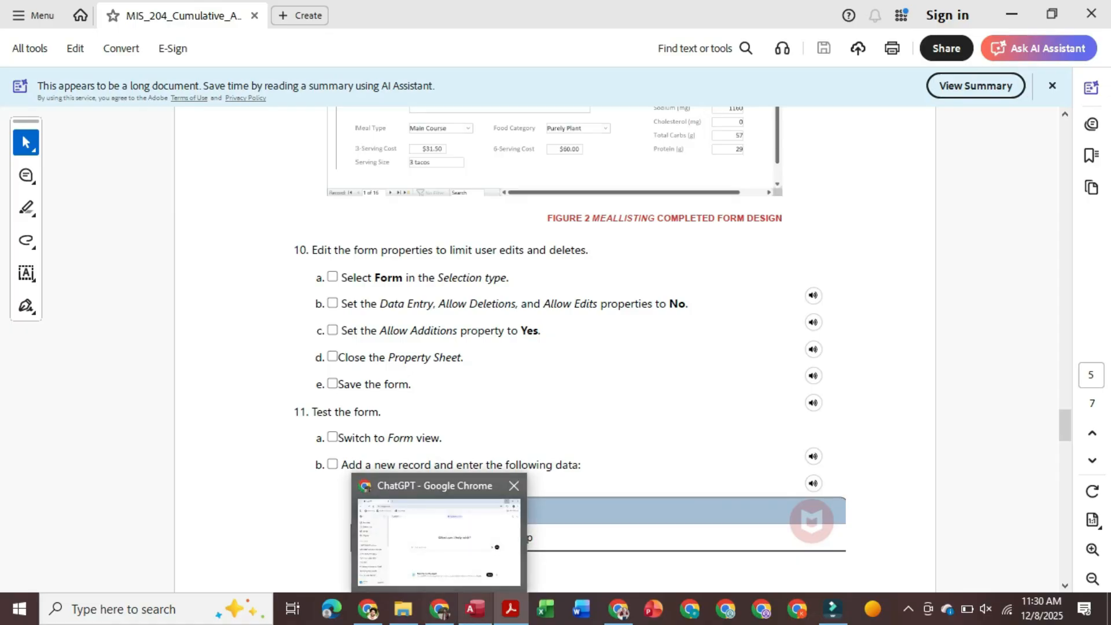
mouse_move(475, 609)
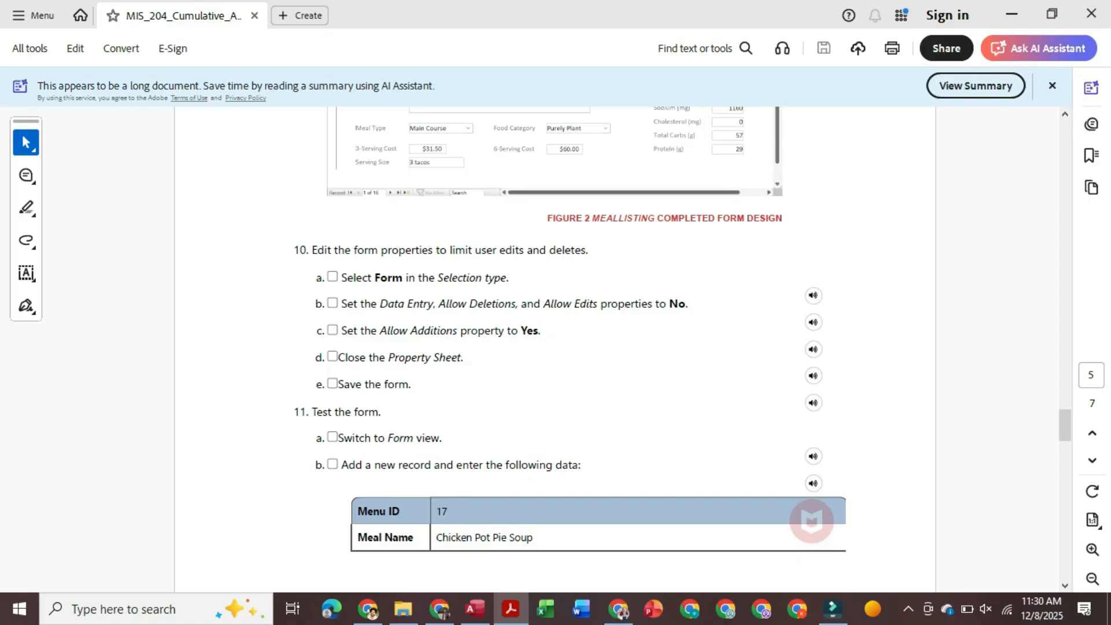
click(475, 609)
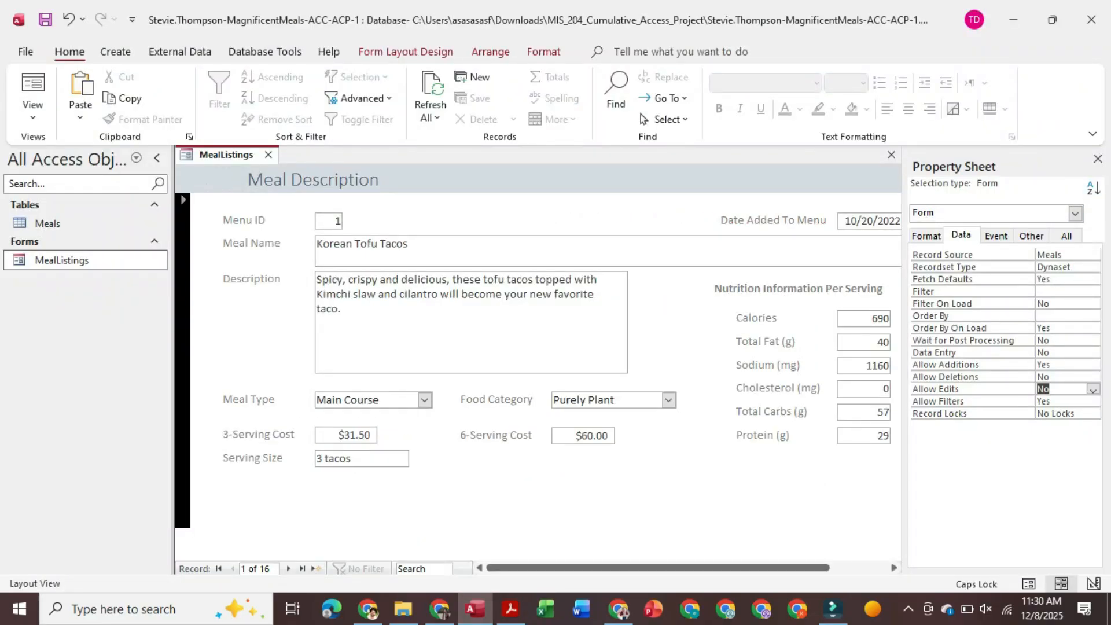
right_click(212, 154)
click(253, 166)
click(1098, 159)
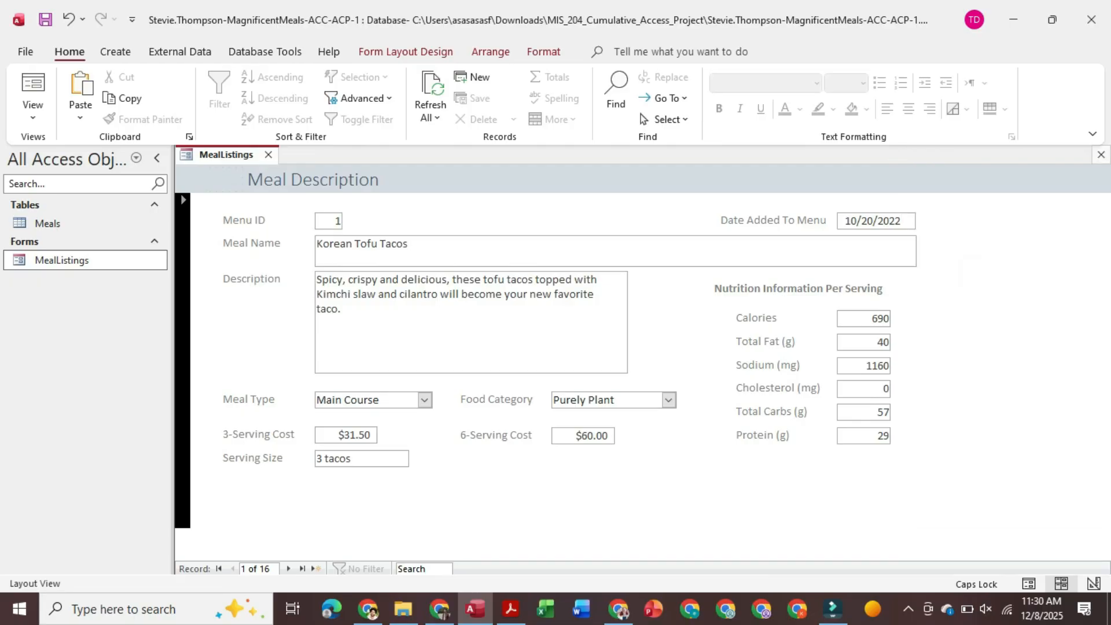
right_click(230, 154)
click(268, 167)
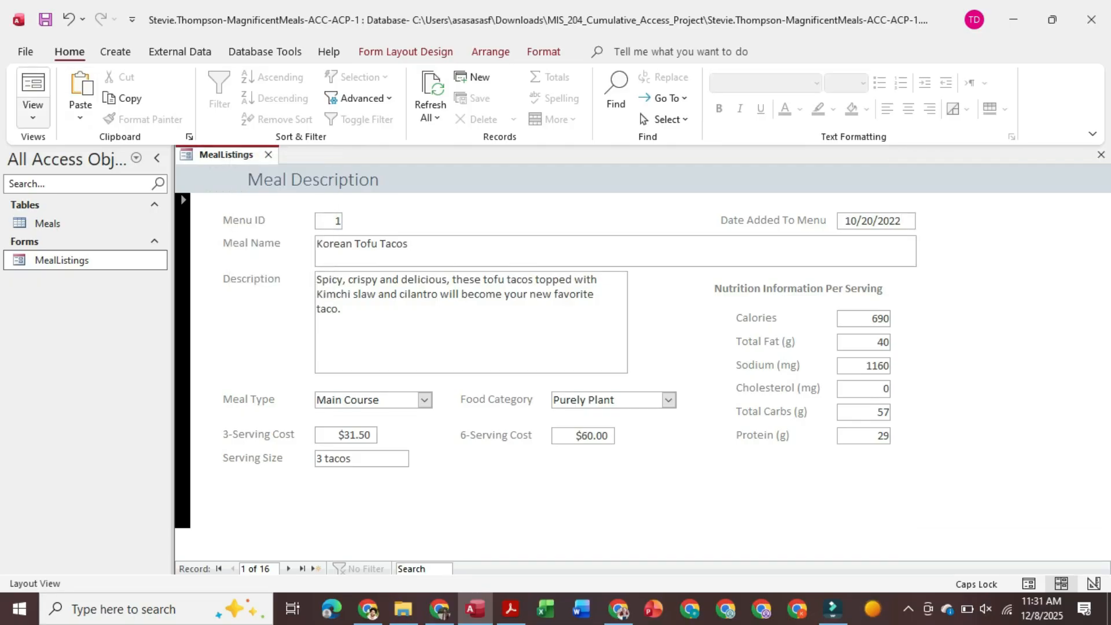
Step: Switch the MealListings form to Form view and go to the PDF instructions for testing the form
click(33, 113)
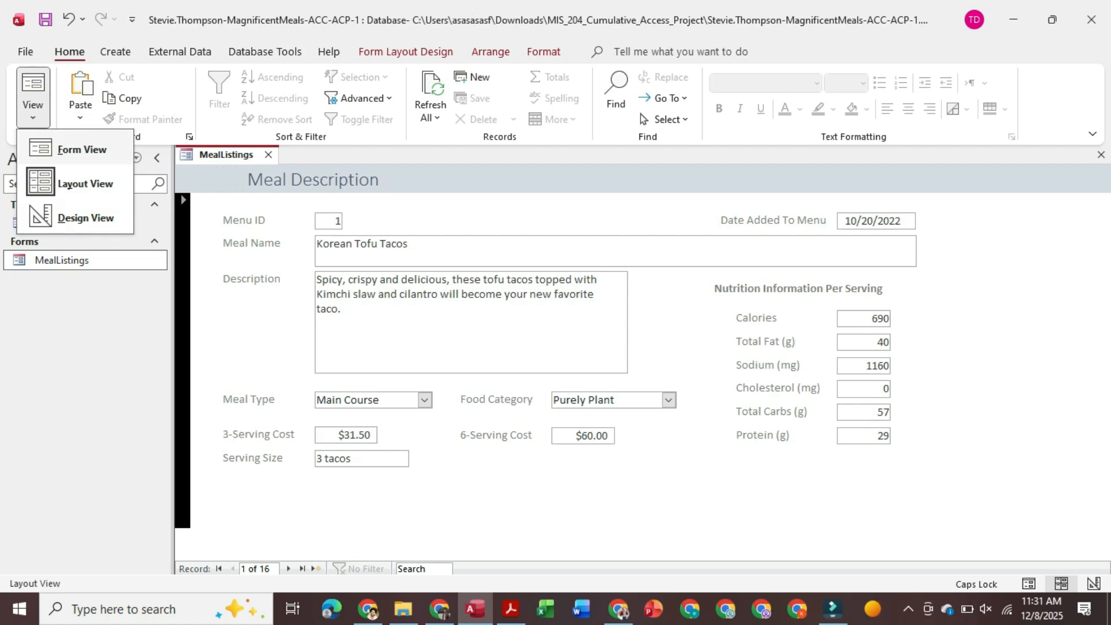
click(82, 150)
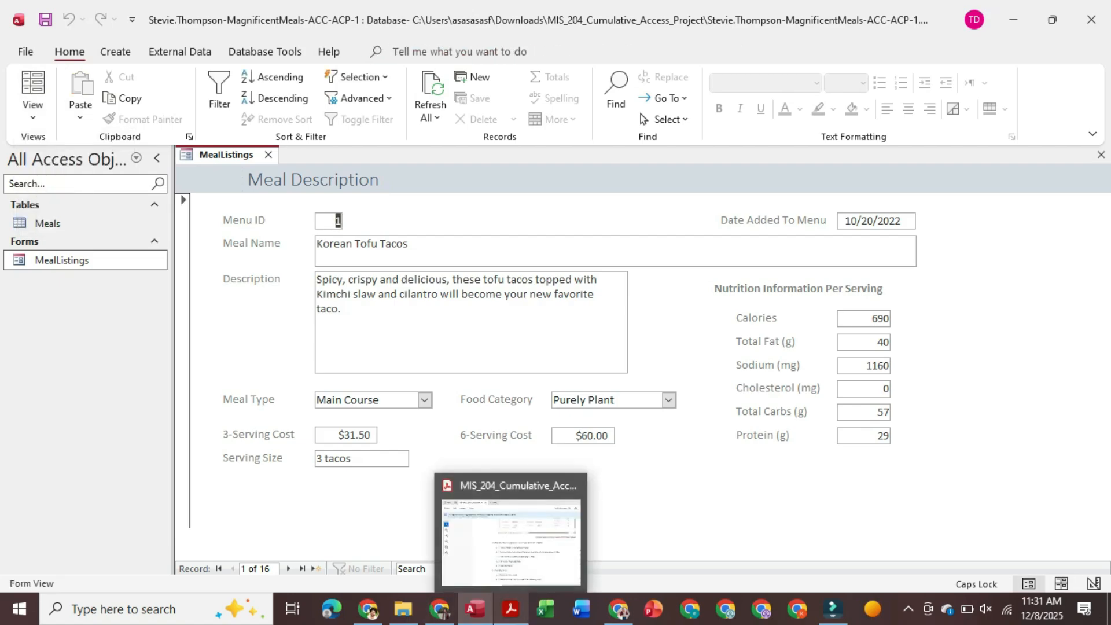
click(511, 609)
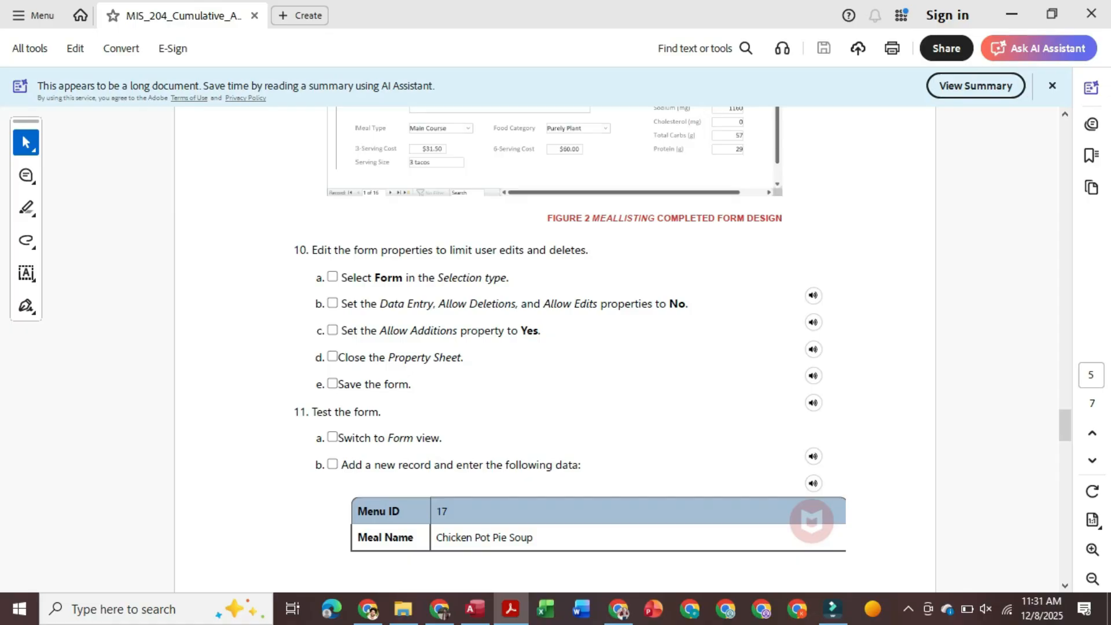
click(908, 608)
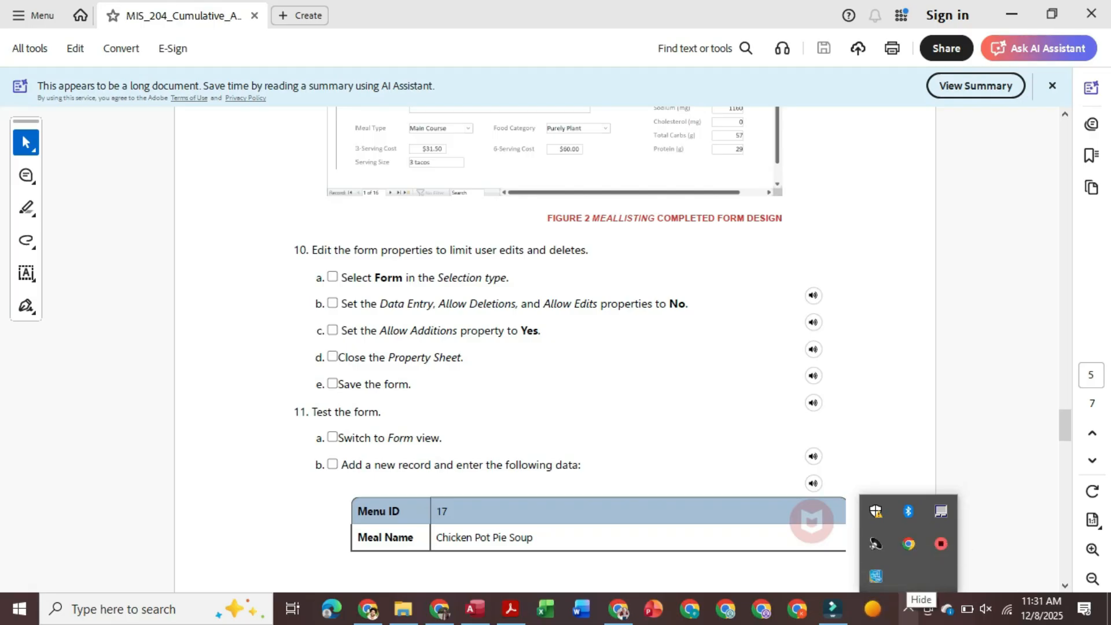
click(908, 608)
click(908, 608)
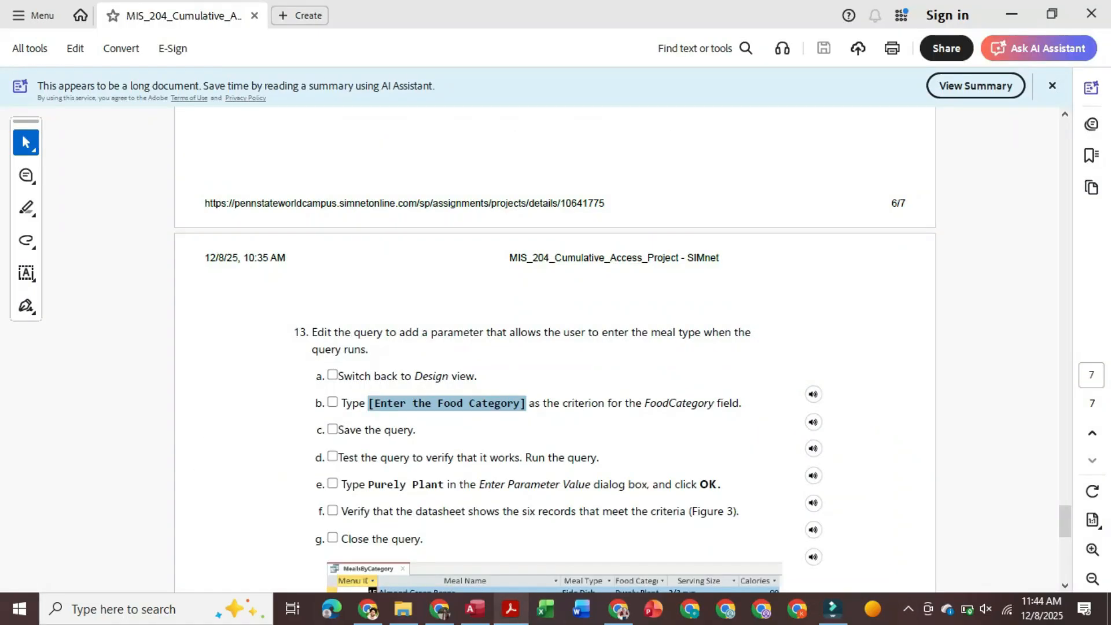
Step: Return to Access and enter [Food Category] as the FoodCategory criterion in the MealsByCategory query
click(511, 608)
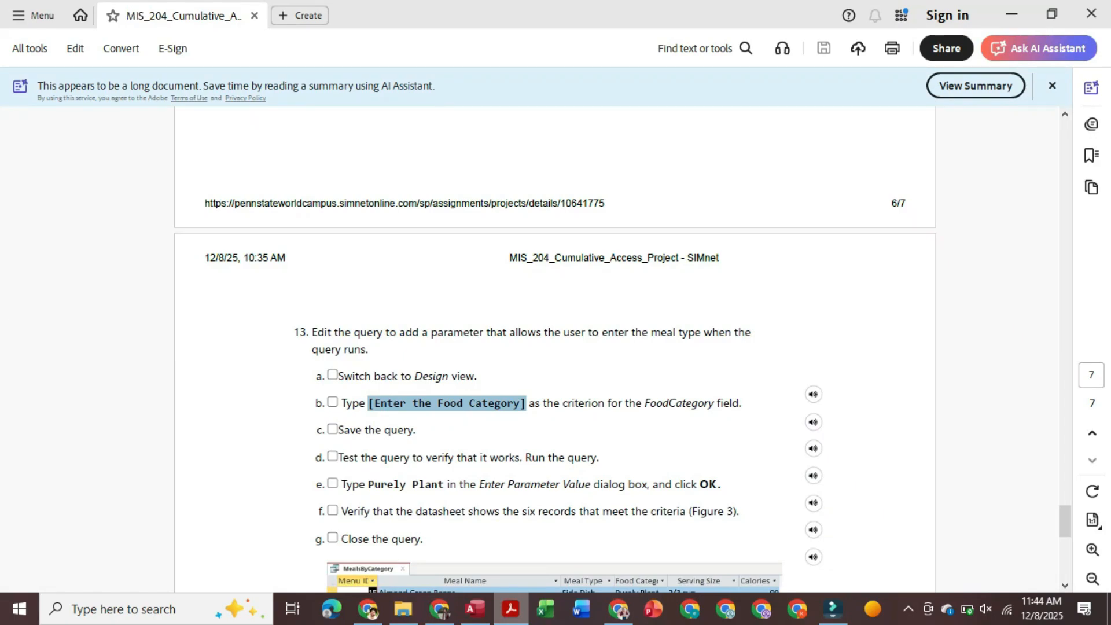
key(alt+Tab)
click(551, 471)
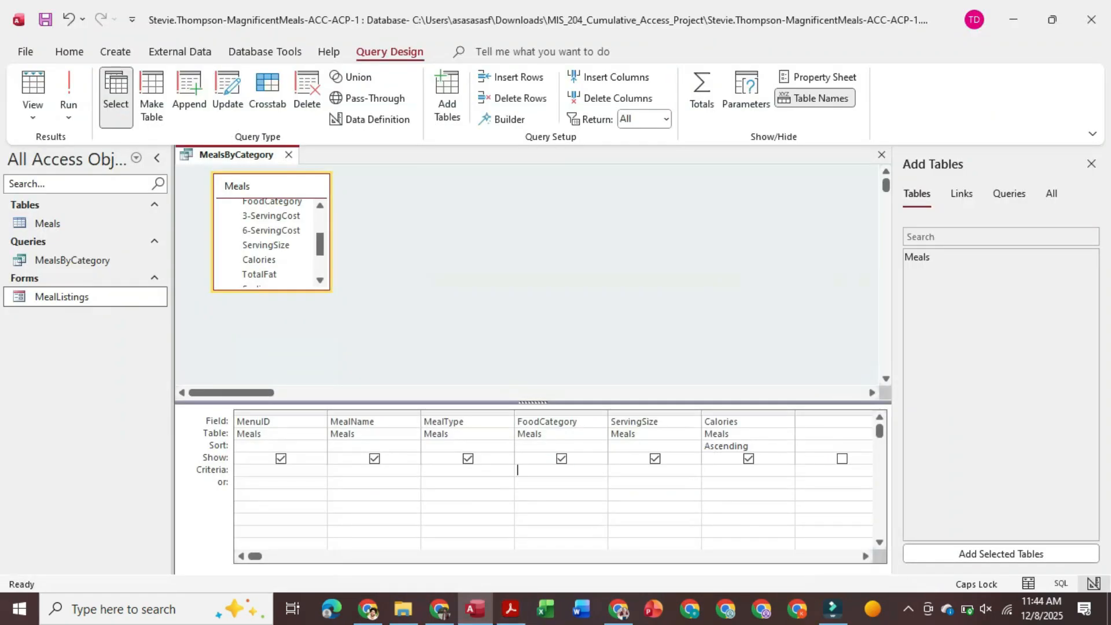
text(Food Category])
key(Home)
text([)
Step: Select the parameter value Purely Plant in the PDF's query testing instructions and return to Access
click(510, 609)
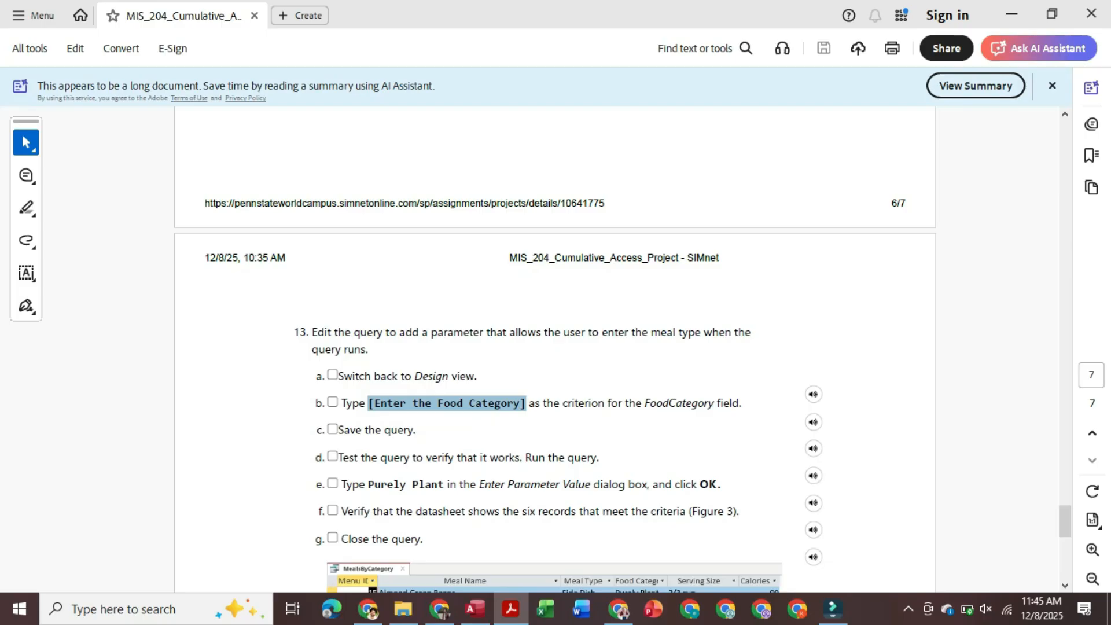
drag(369, 485, 444, 485)
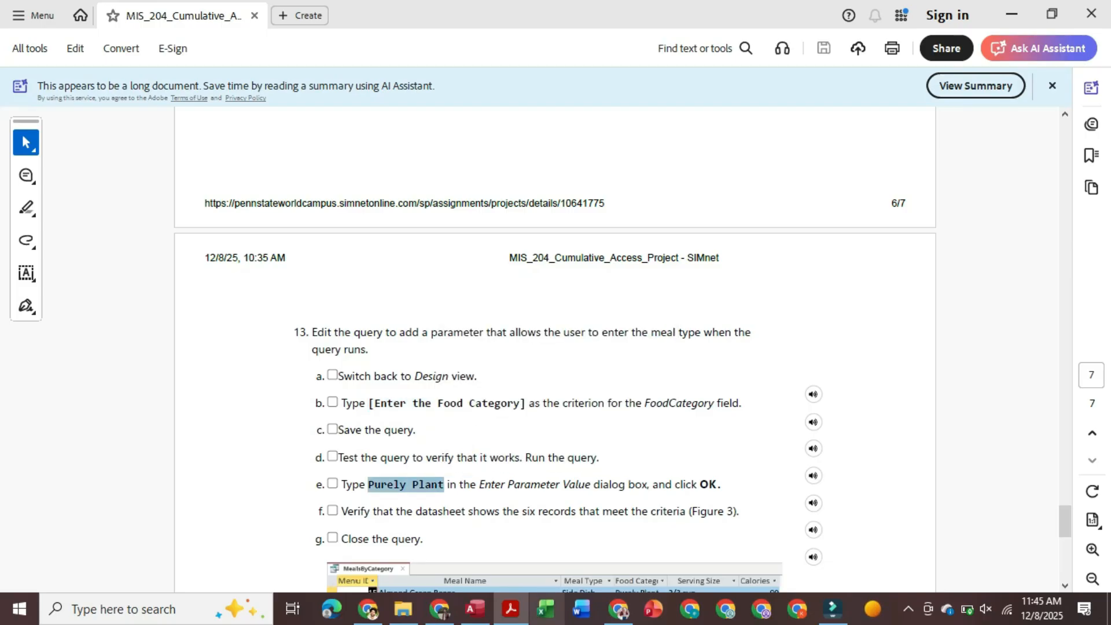
click(475, 608)
Step: Correct the FoodCategory criterion to [Enter the Food Category] and save the MealsByCategory query
right_click(229, 152)
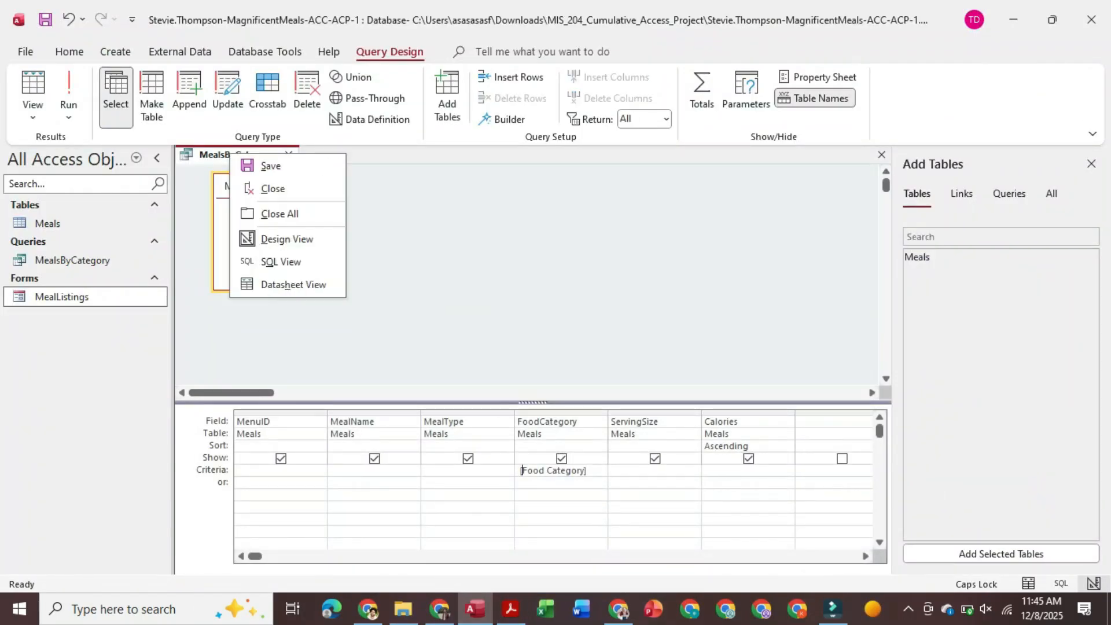
click(271, 166)
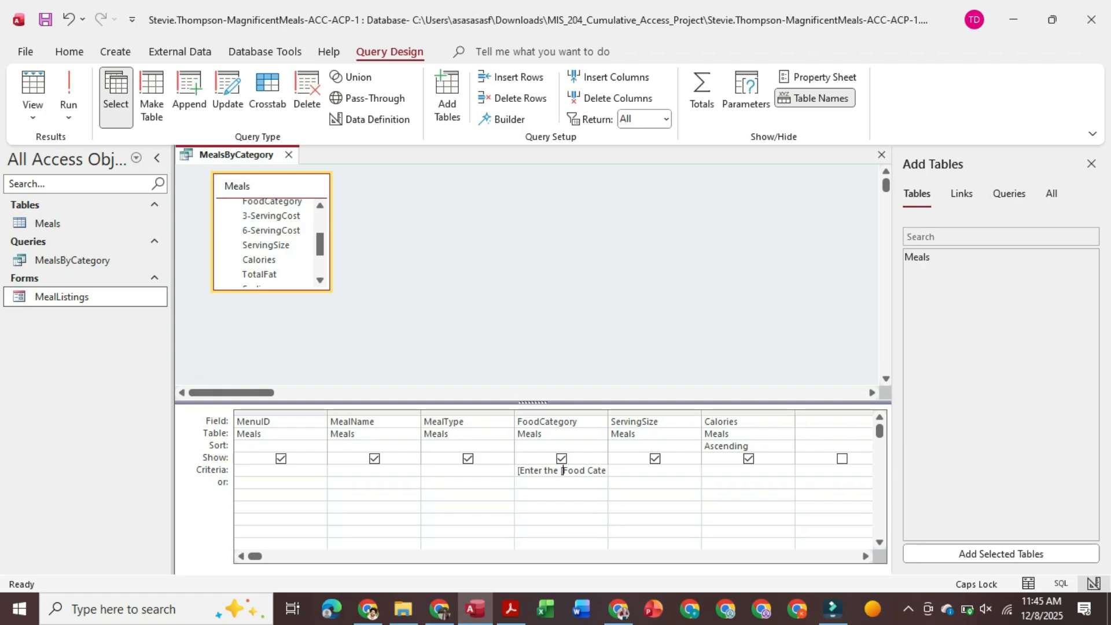
key(BackSpace)
right_click(238, 154)
click(280, 166)
Step: Check the PDF's testing instructions and run the MealsByCategory query with Purely Plant as the food category
click(510, 608)
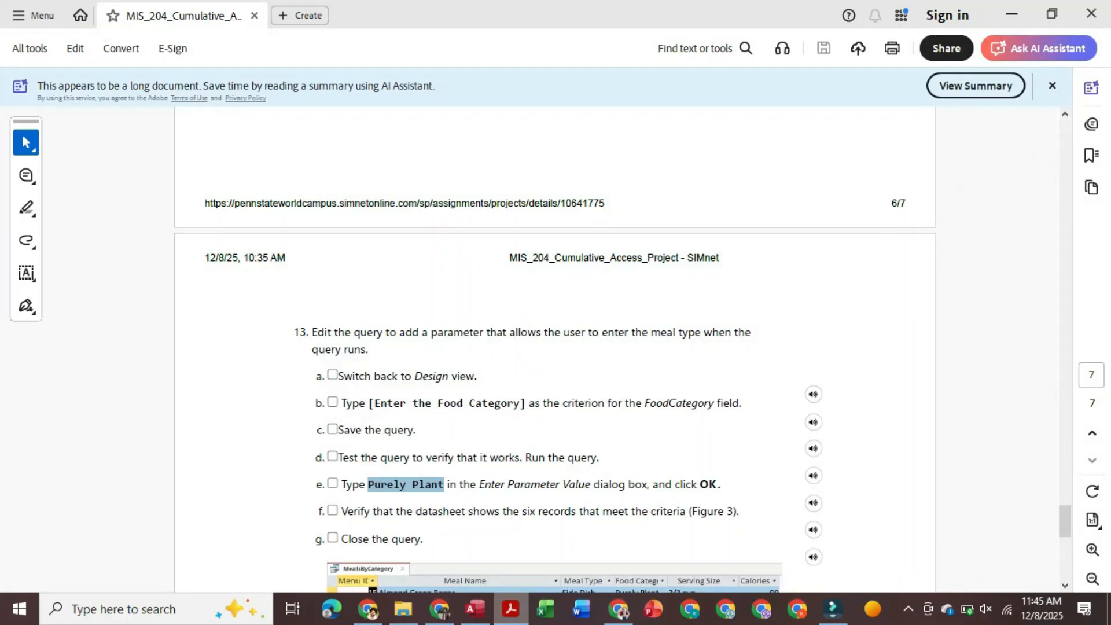
click(511, 609)
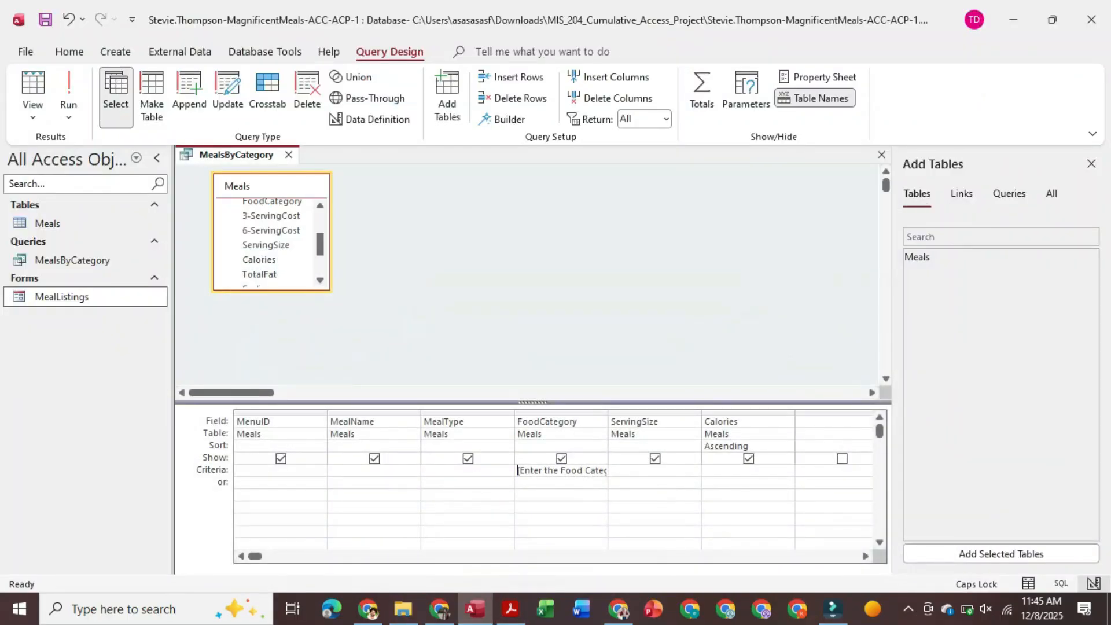
click(69, 112)
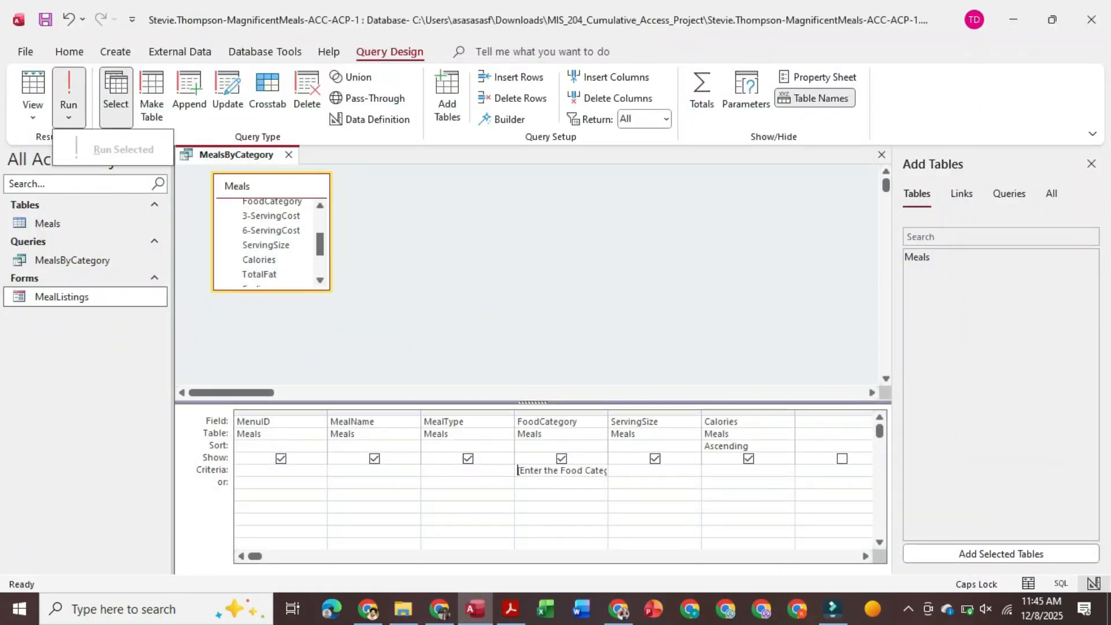
click(69, 87)
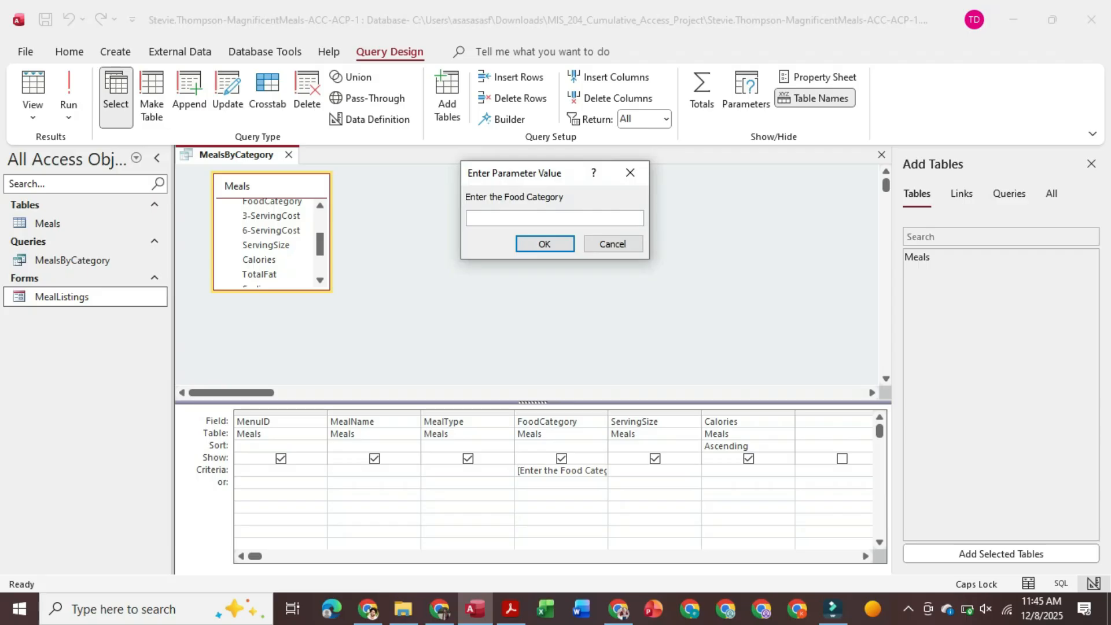
text(Purely Plant)
key(Return)
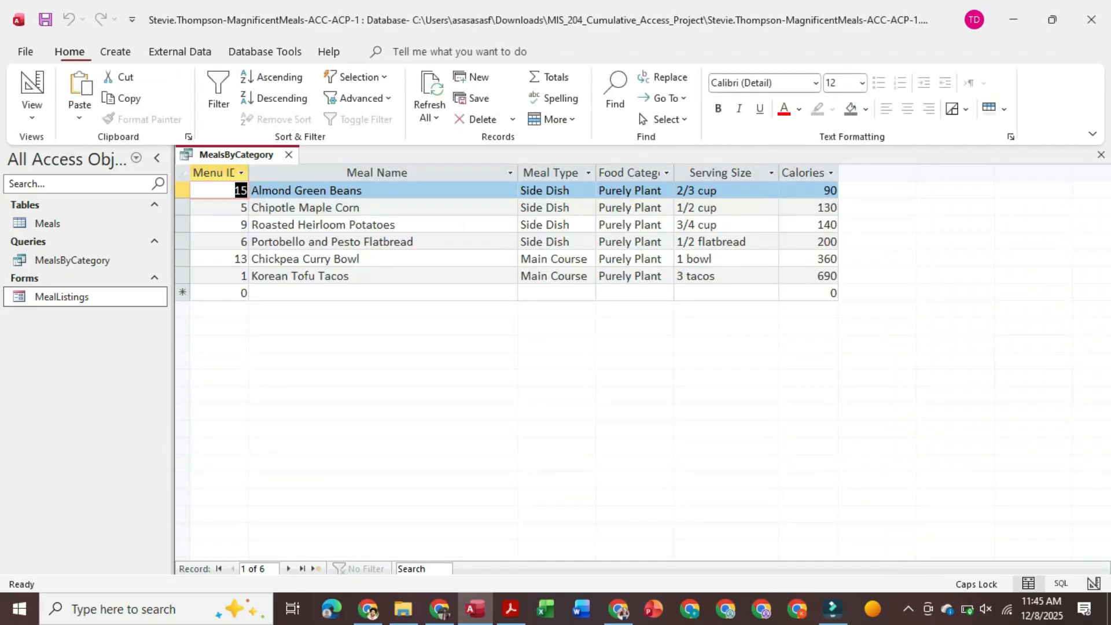
Step: Check Figure 3 in the PDF against the query results and return to Access
key(alt+Tab)
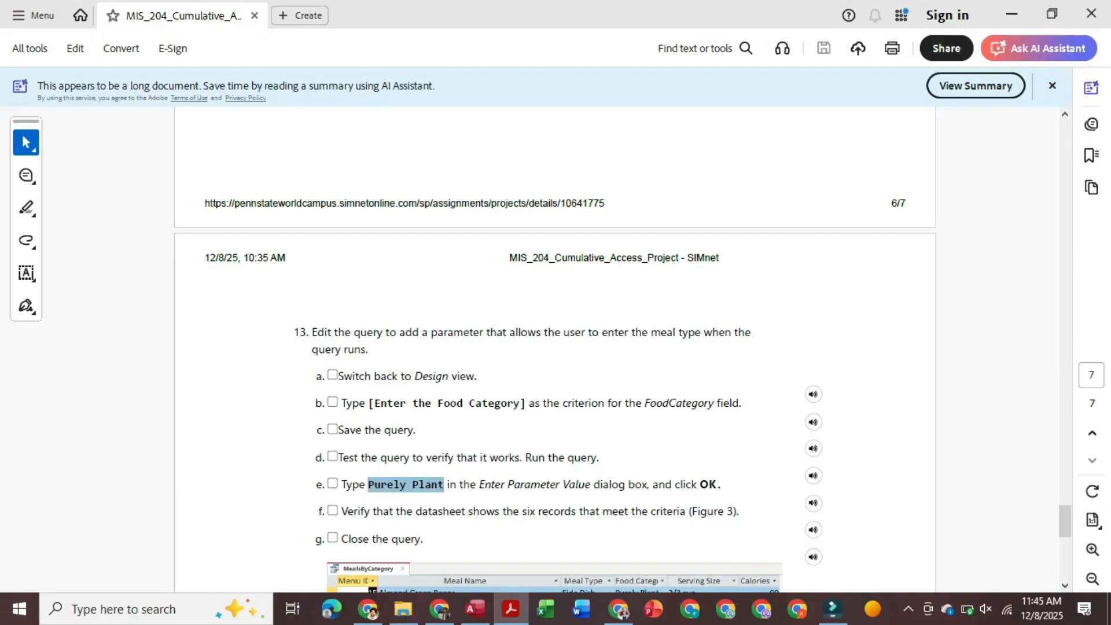
scroll(555, 347, down, 5)
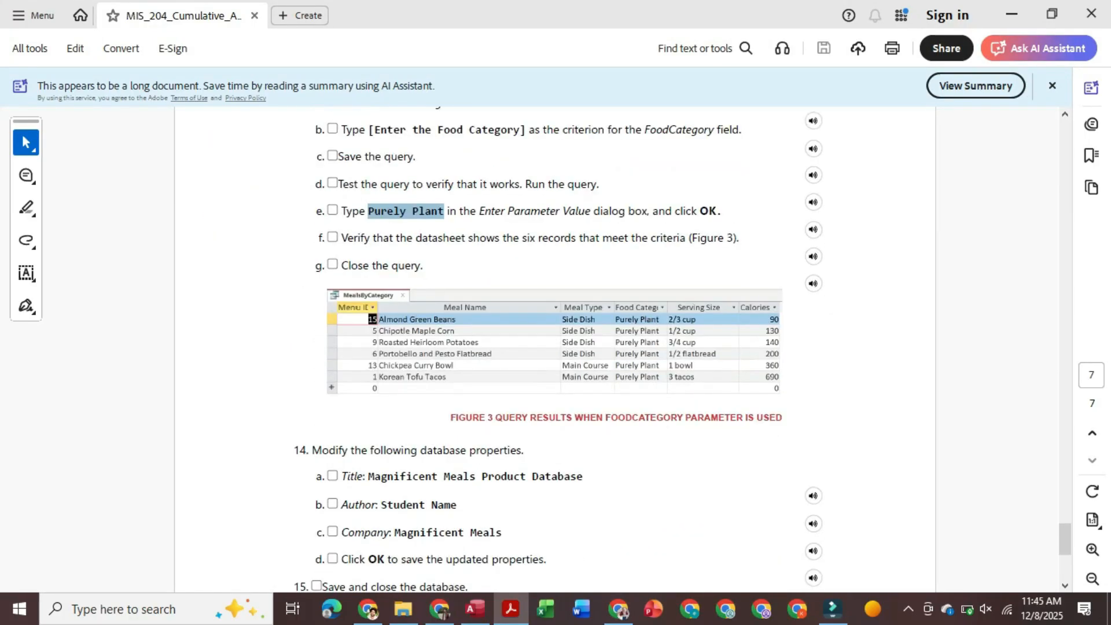
key(alt+Tab)
Step: Save and close the MealsByCategory query
right_click(229, 152)
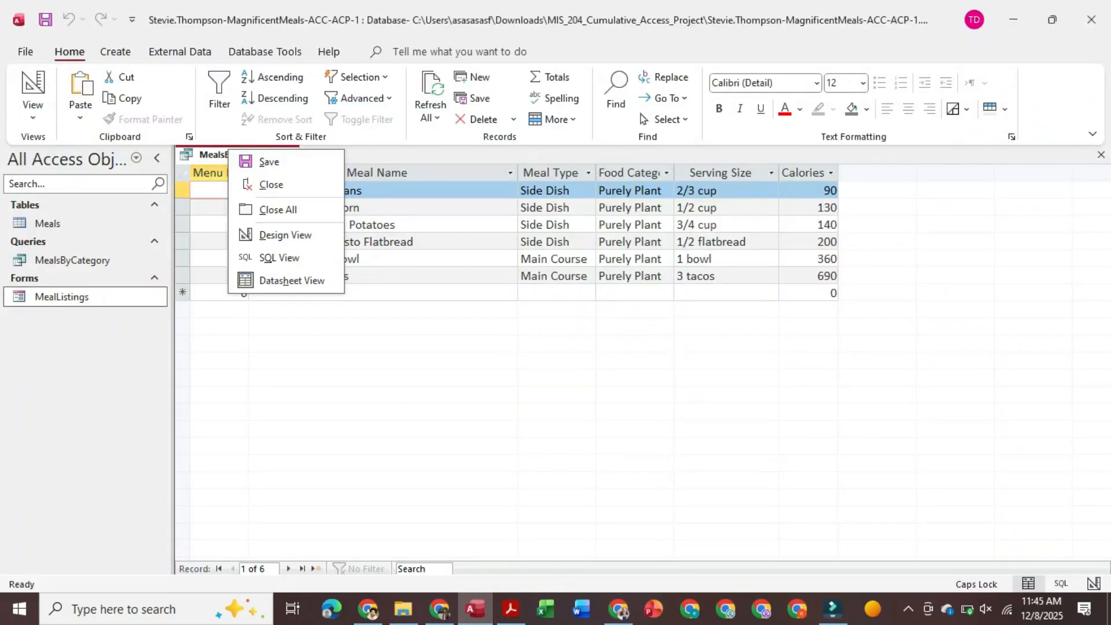
key(Escape)
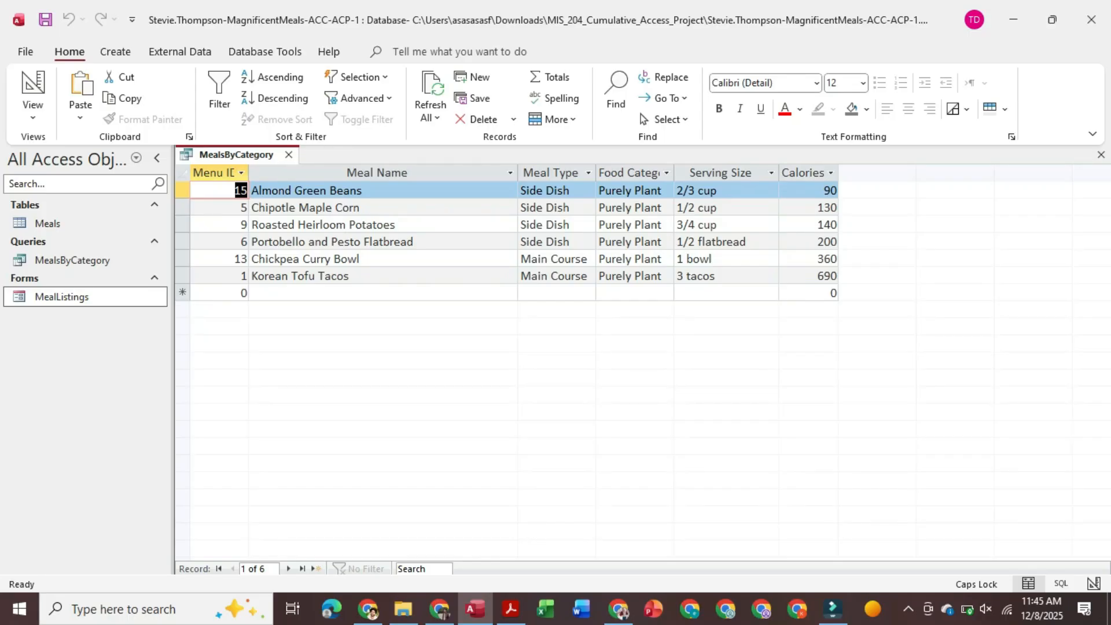
right_click(244, 154)
key(Escape)
click(46, 20)
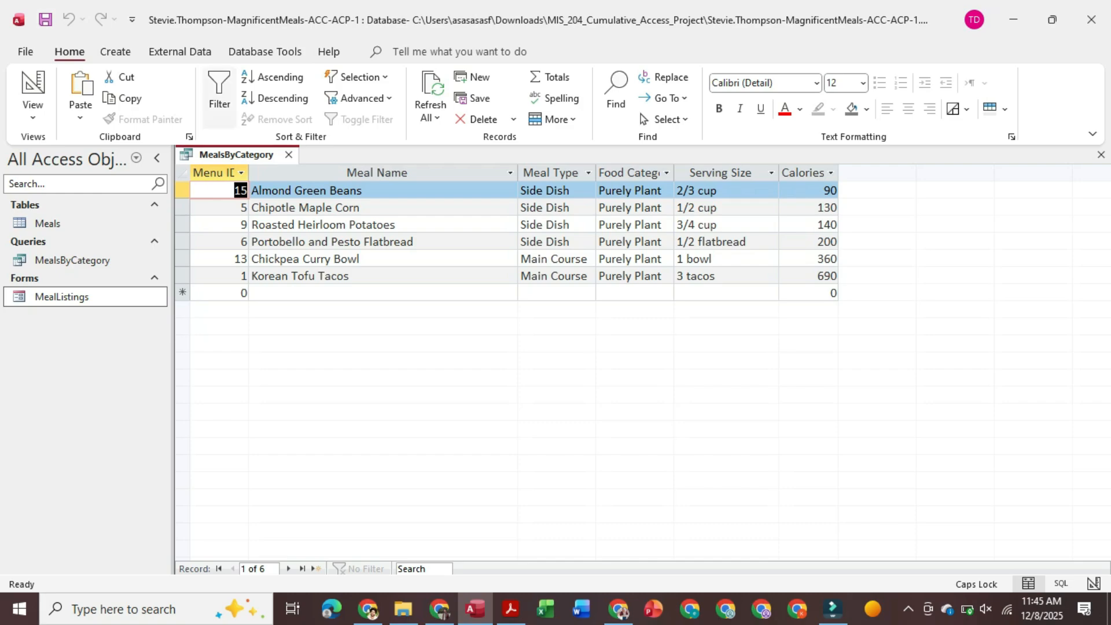
click(289, 154)
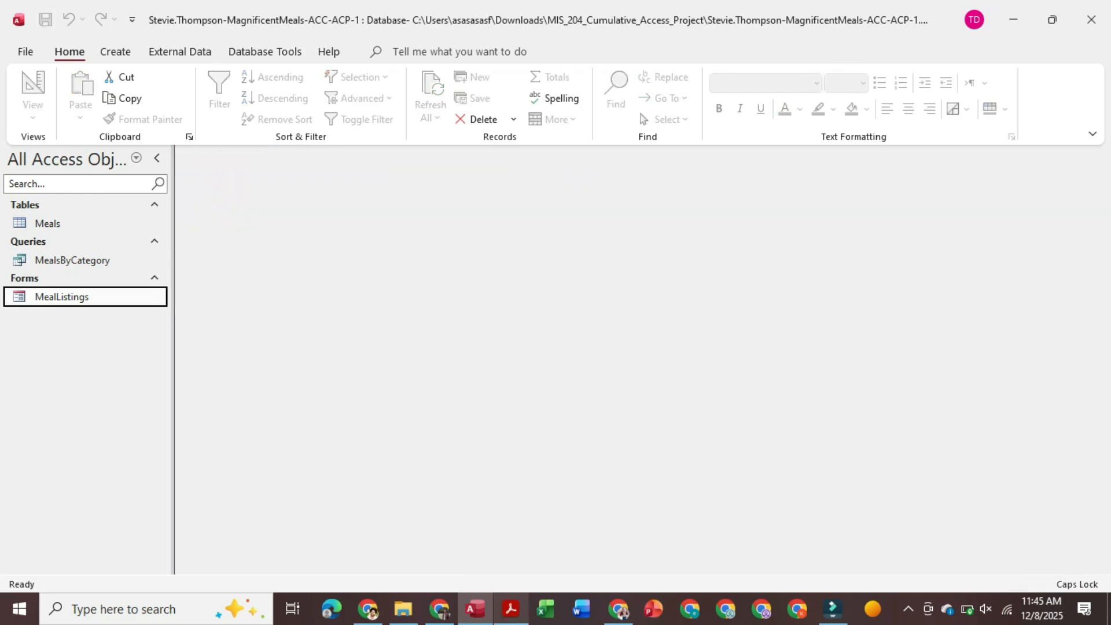
Step: Read the PDF's instructions for the database's title, author and company properties, and return to Access
click(511, 609)
scroll(555, 349, down, 1)
scroll(556, 349, down, 1)
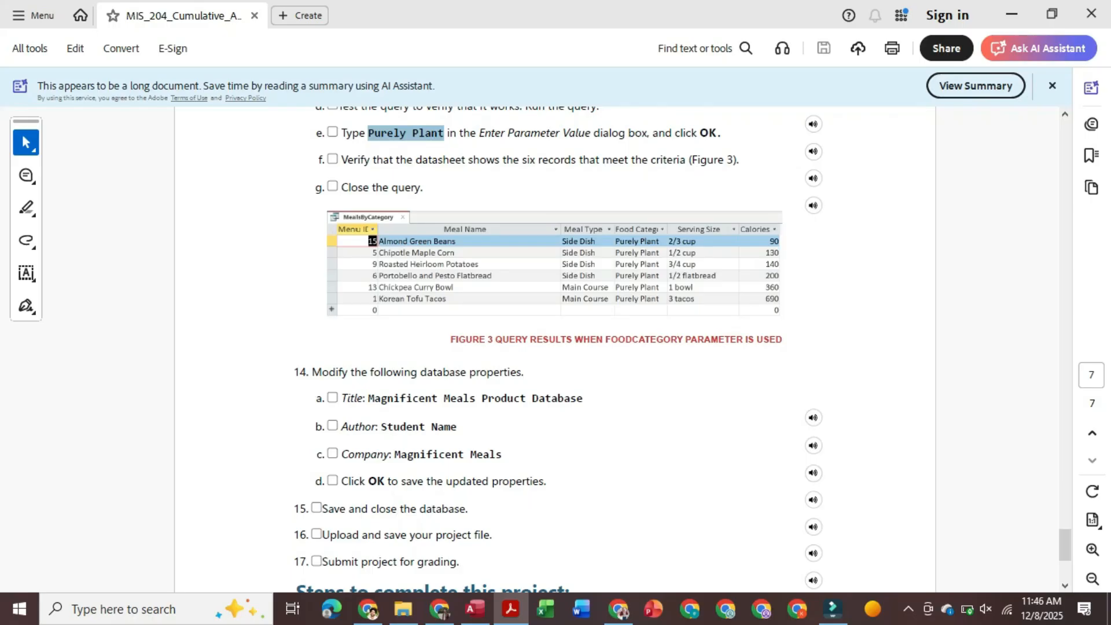
drag(368, 398, 584, 399)
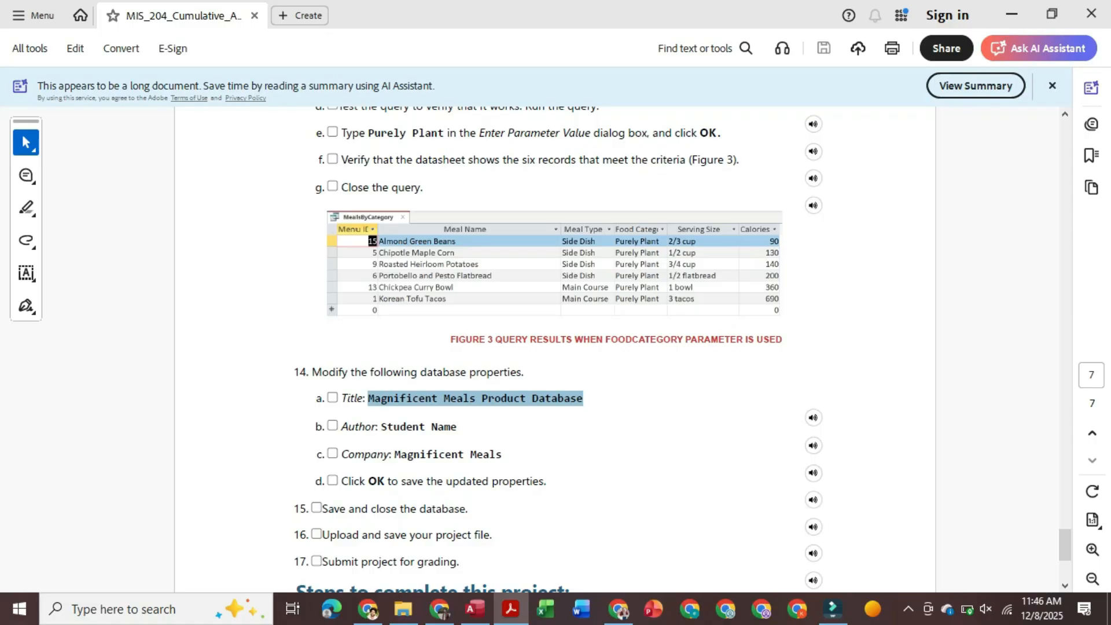
scroll(556, 347, down, 2)
scroll(555, 347, up, 1)
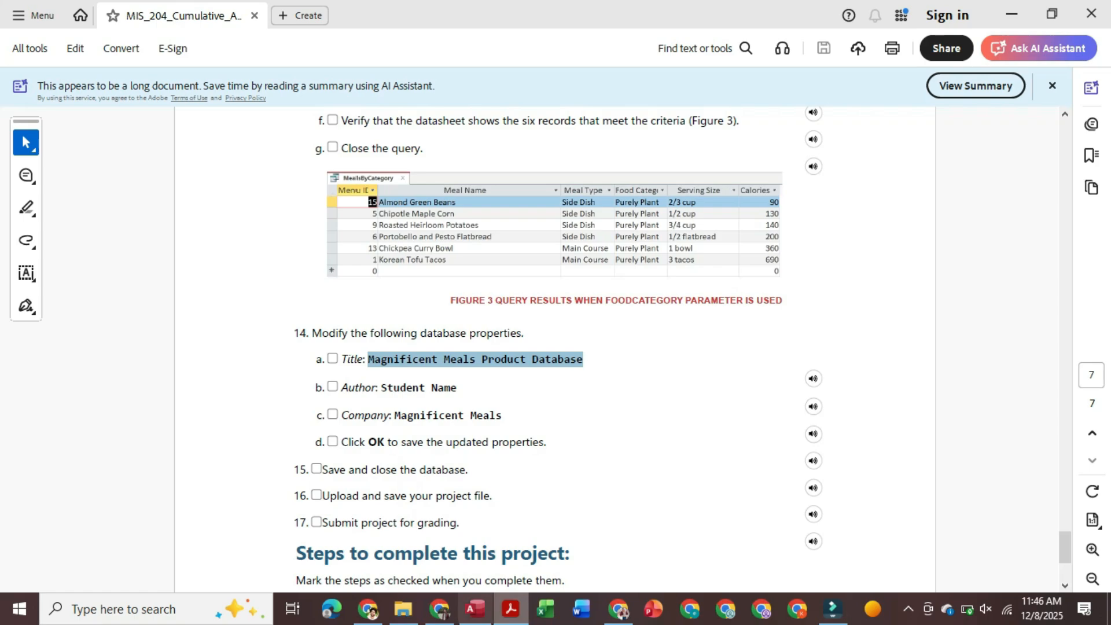
click(475, 609)
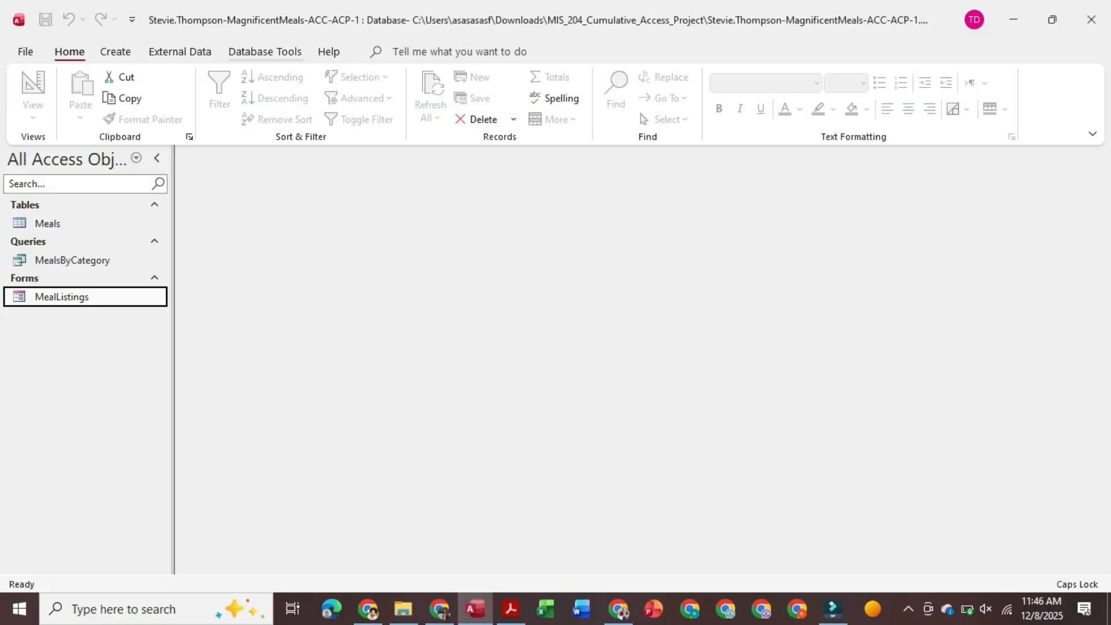
click(265, 52)
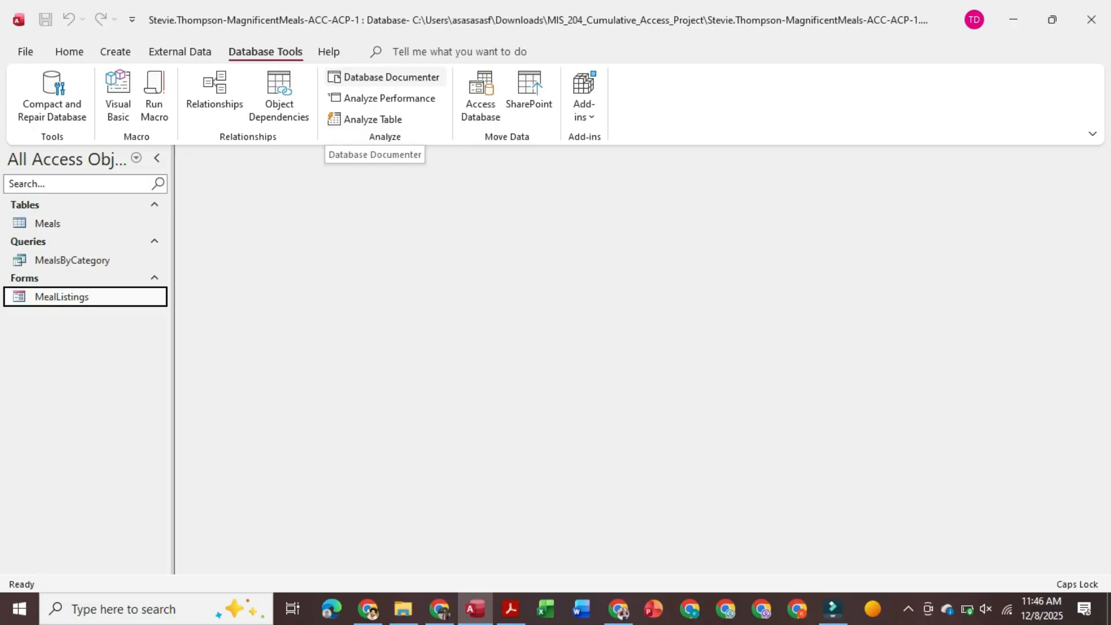
mouse_move(510, 609)
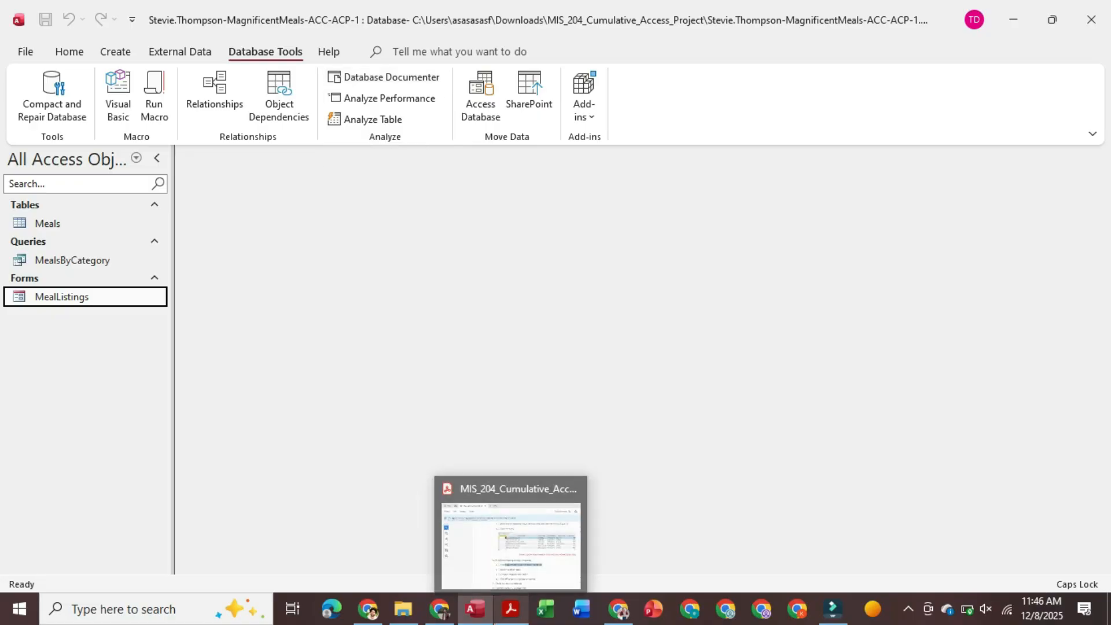
click(909, 609)
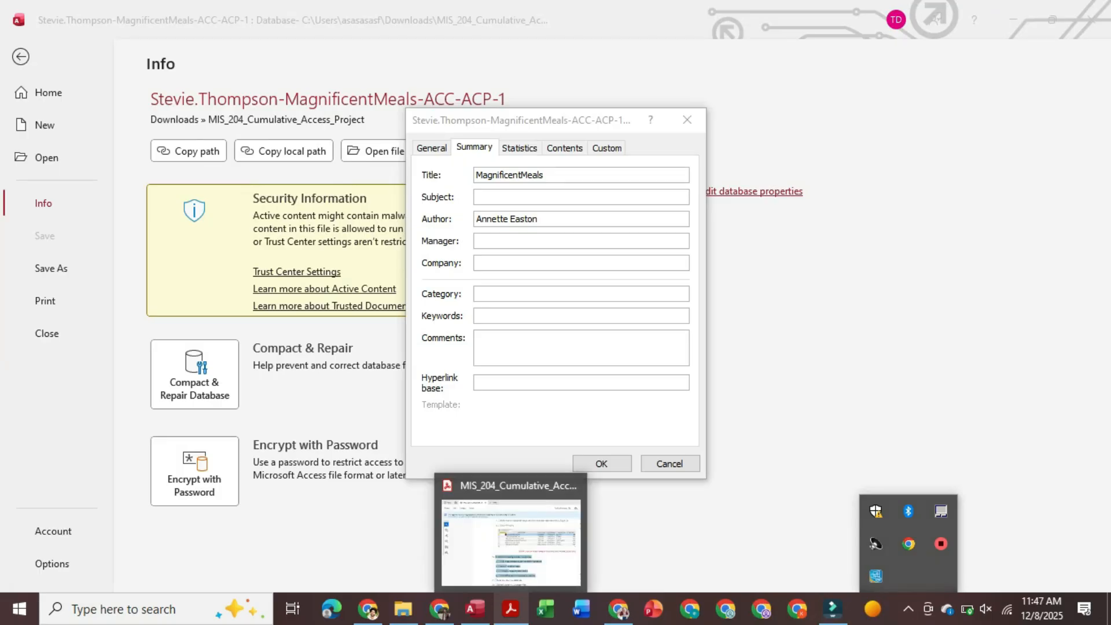
Step: Copy the title Magnificent Meals Product Database from the PDF into the database's Title property
click(510, 609)
key(Escape)
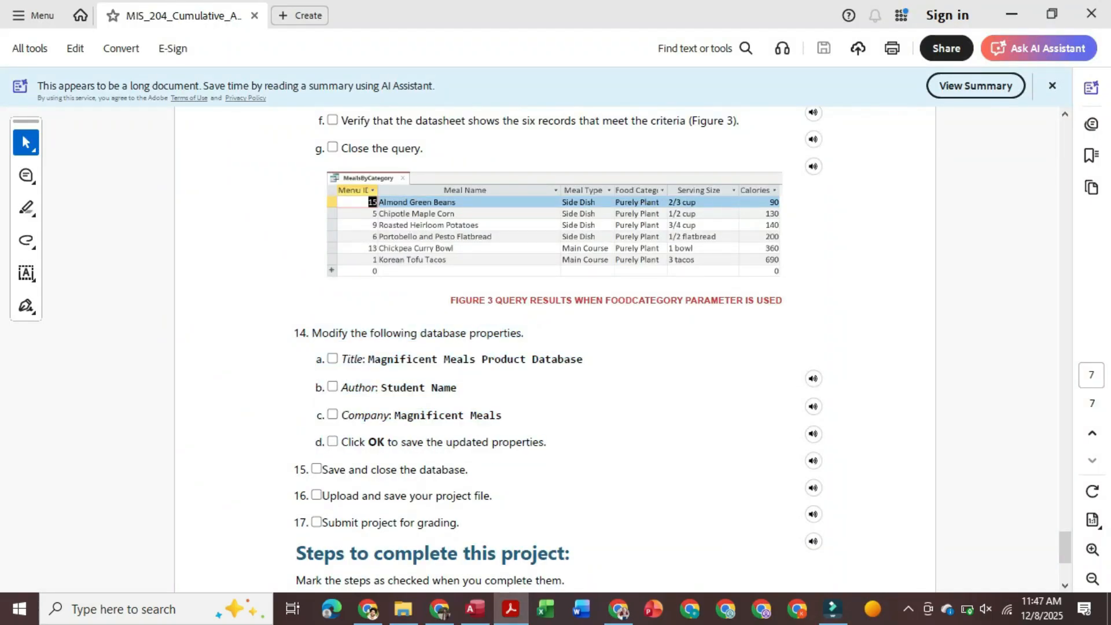
drag(368, 360, 583, 360)
key(ctrl+c)
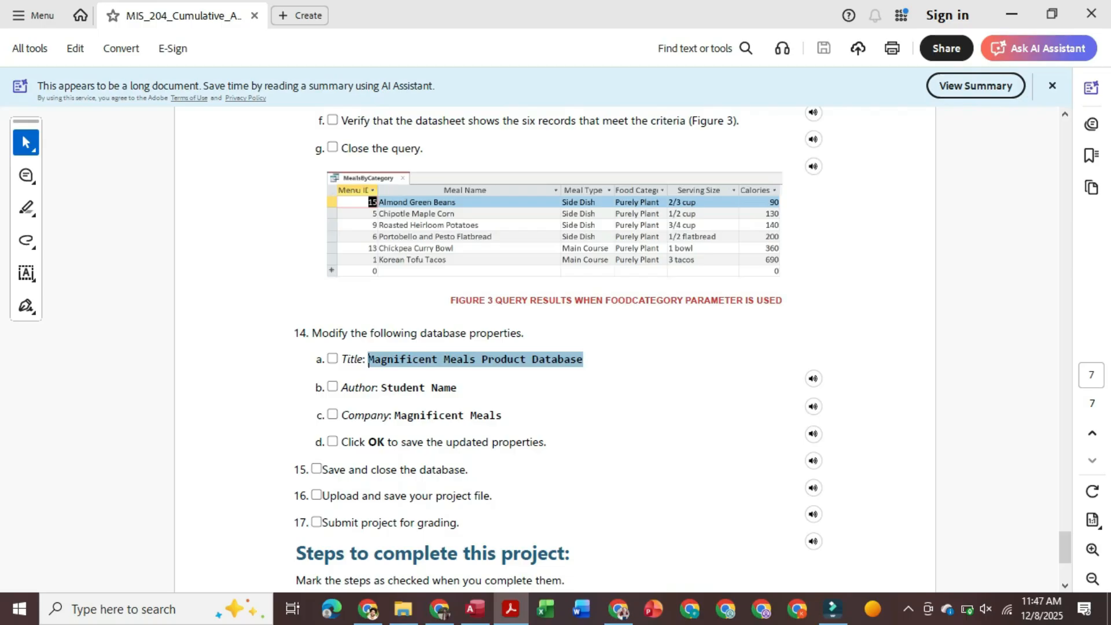
click(475, 609)
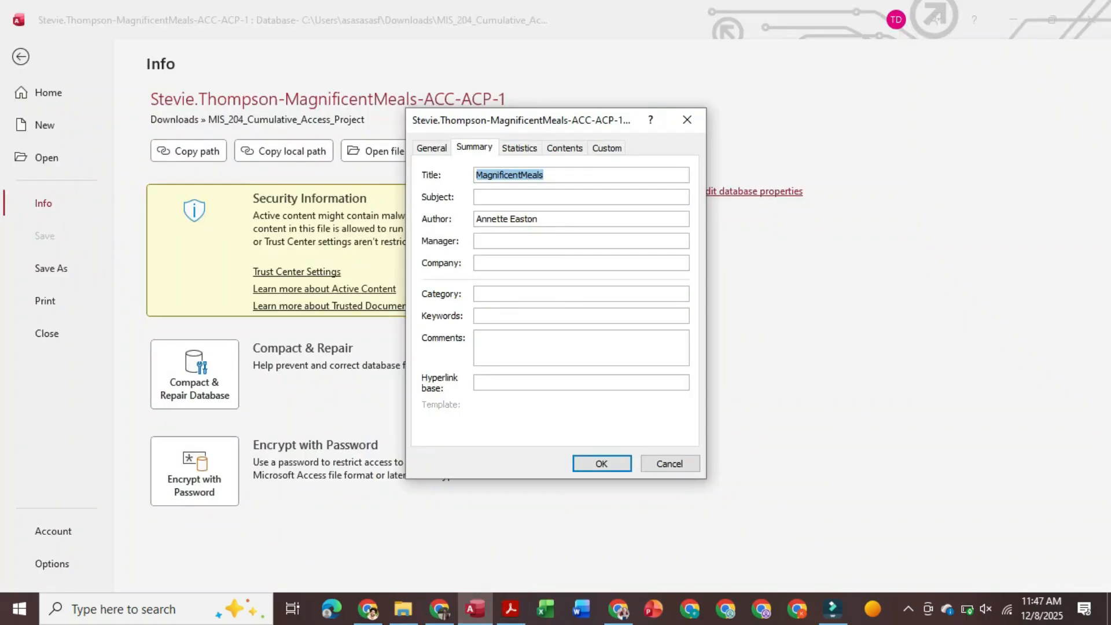
key(ctrl+v)
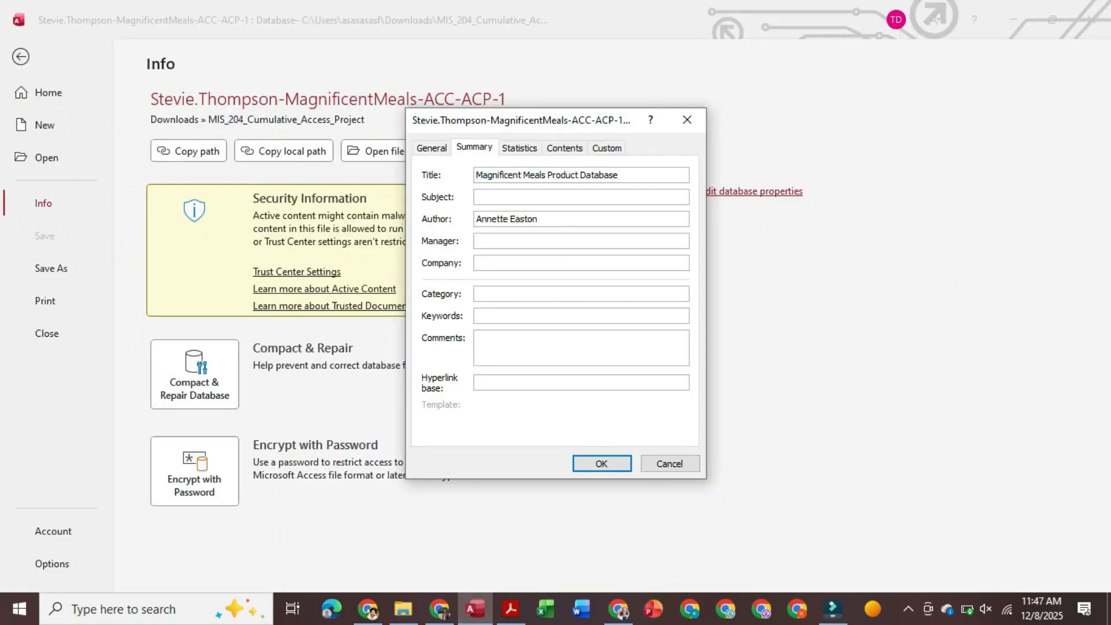
Step: Copy the company name Magnificent Meals from the PDF into the database's Company property
click(511, 609)
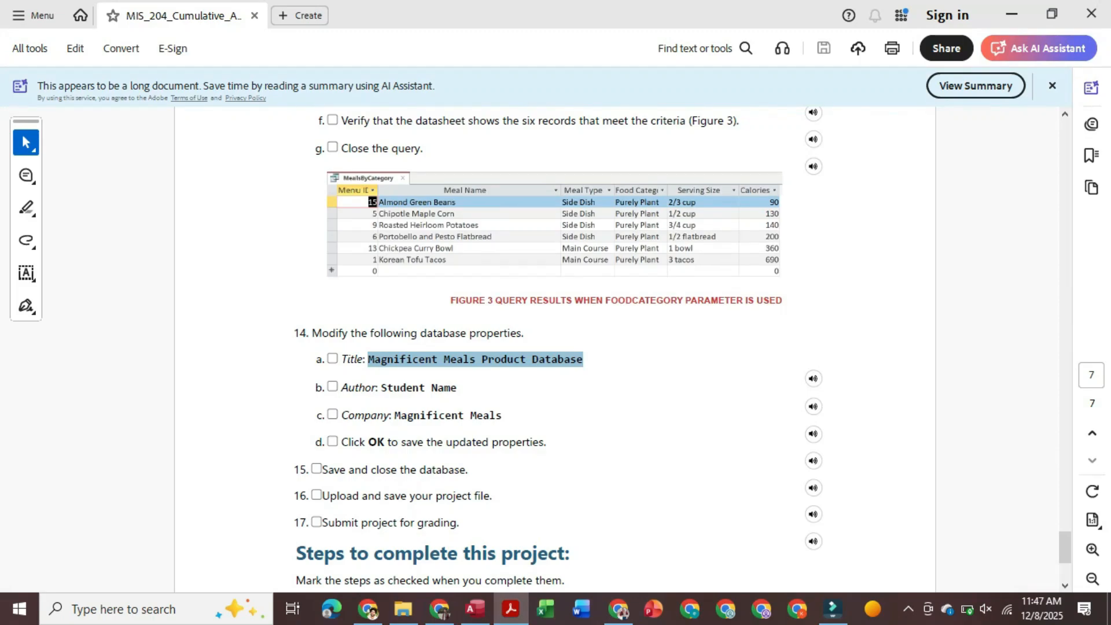
drag(382, 387, 457, 388)
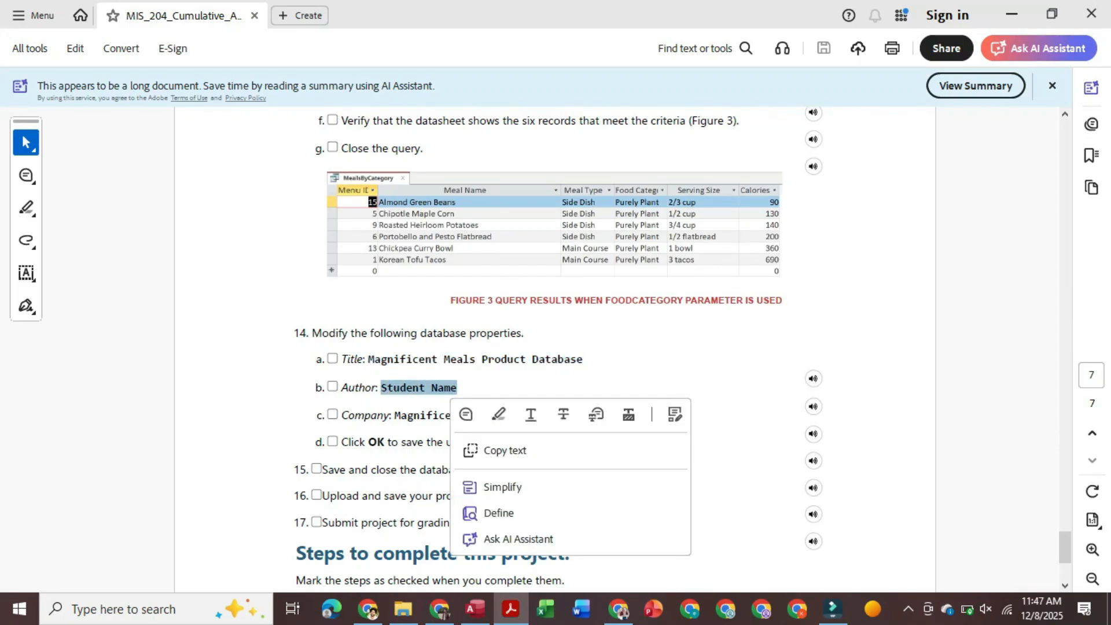
click(389, 415)
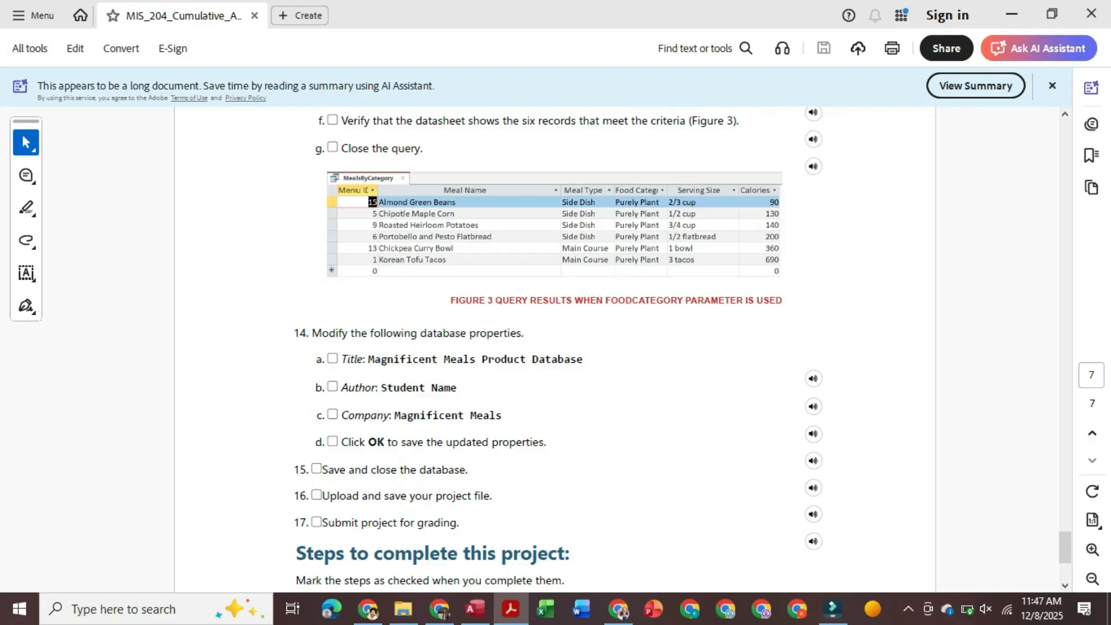
drag(389, 415, 502, 414)
key(ctrl+c)
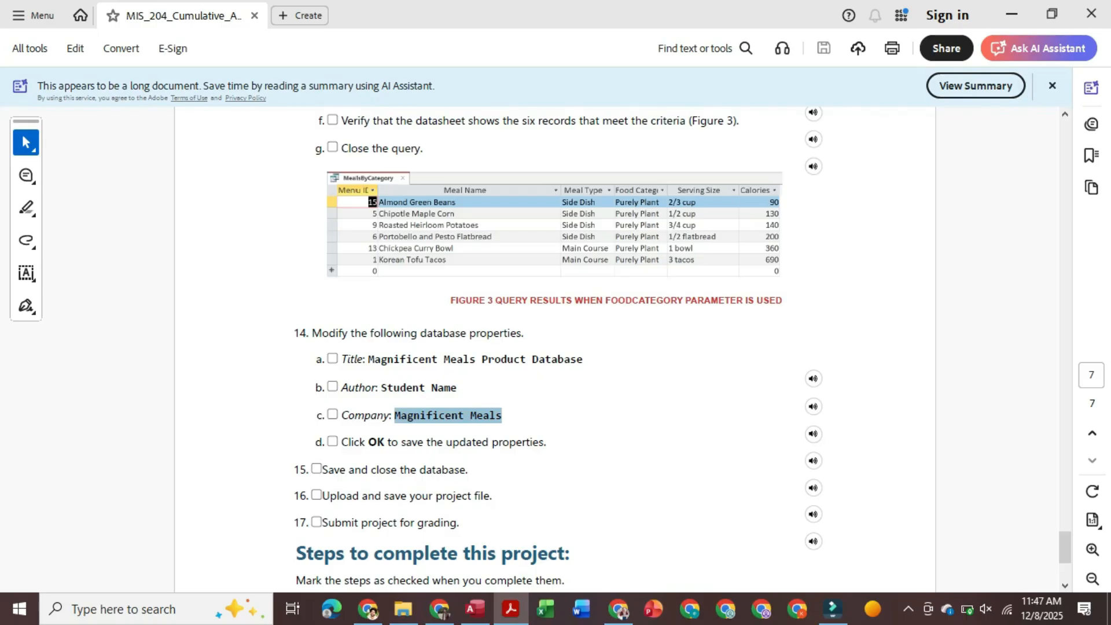
mouse_move(475, 608)
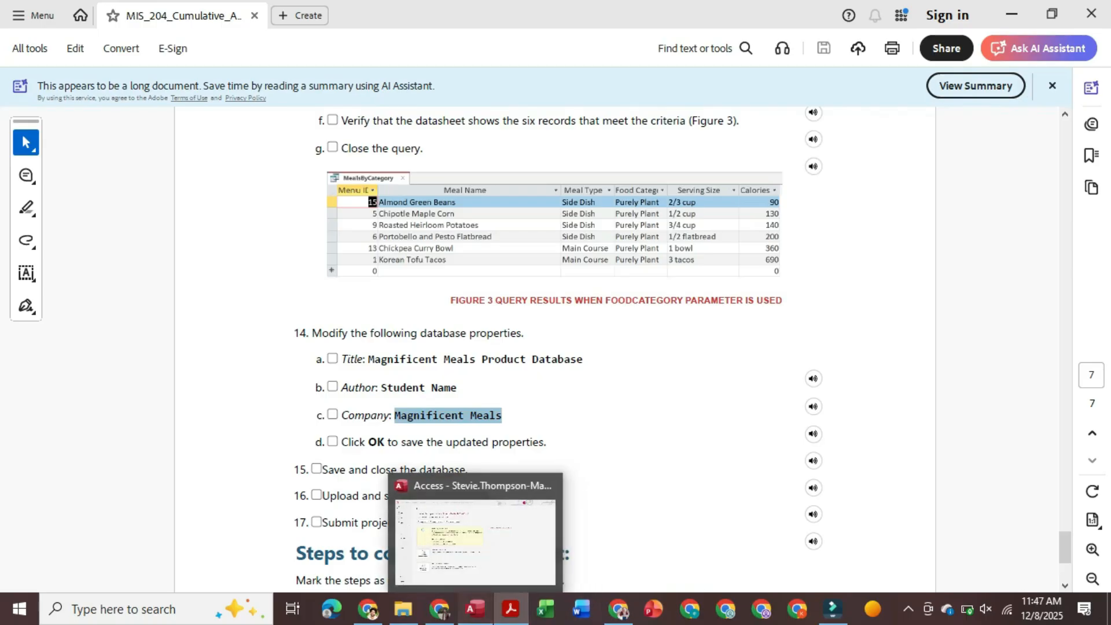
click(475, 542)
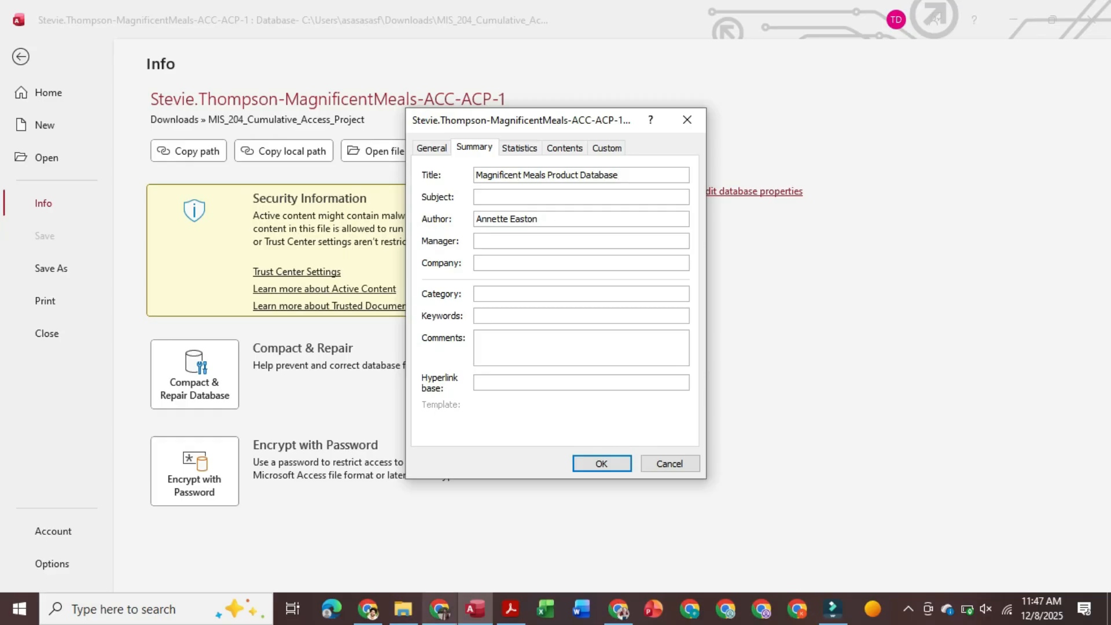
click(510, 609)
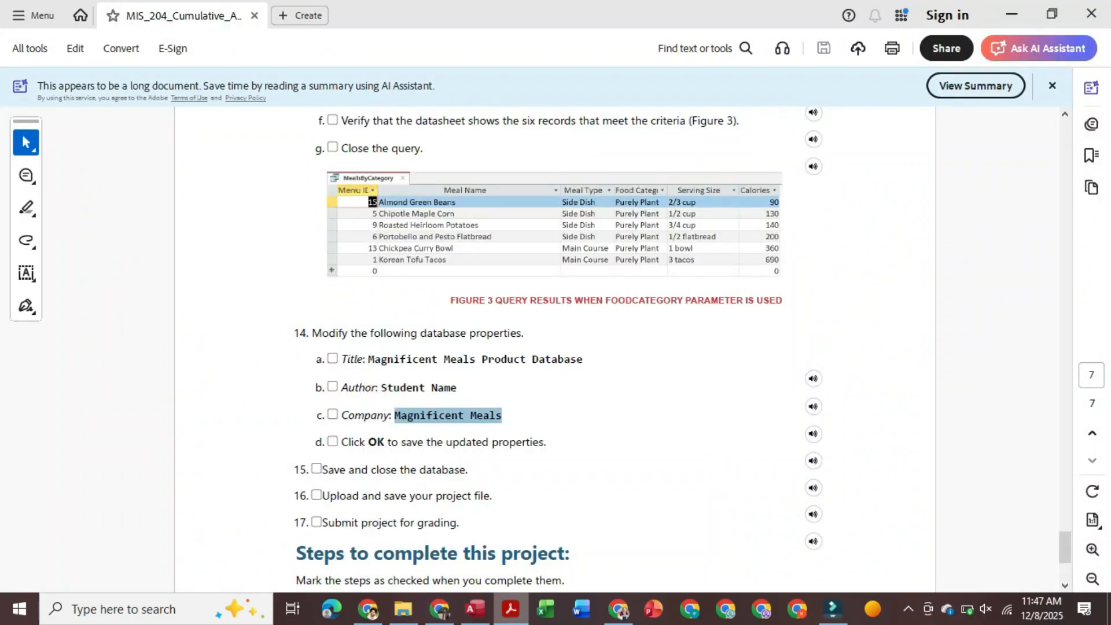
key(alt+Tab)
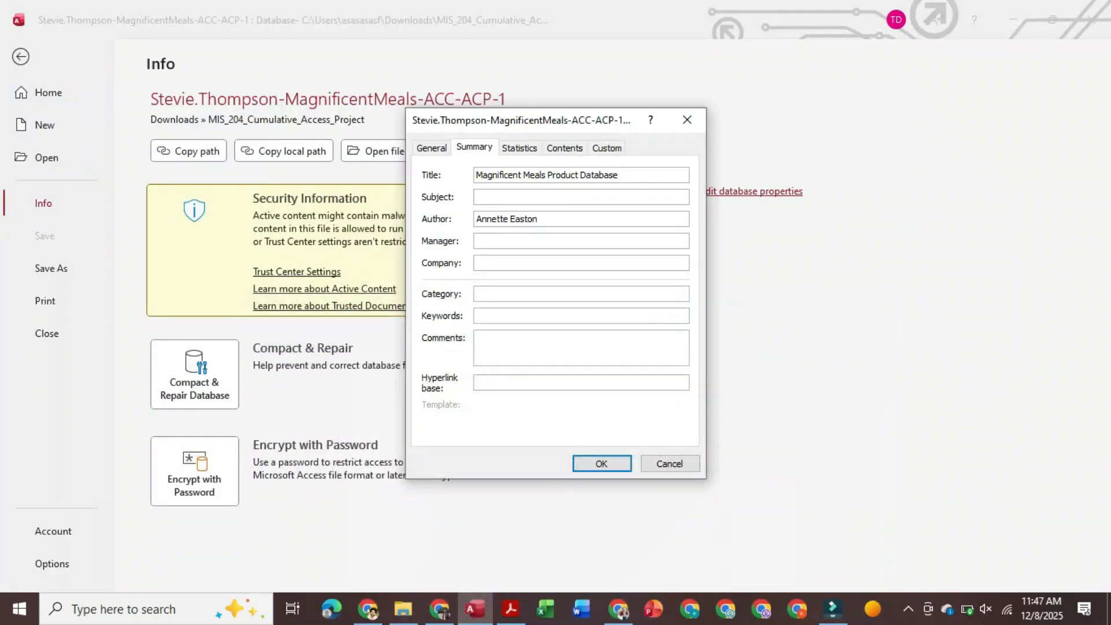
key(alt+Tab)
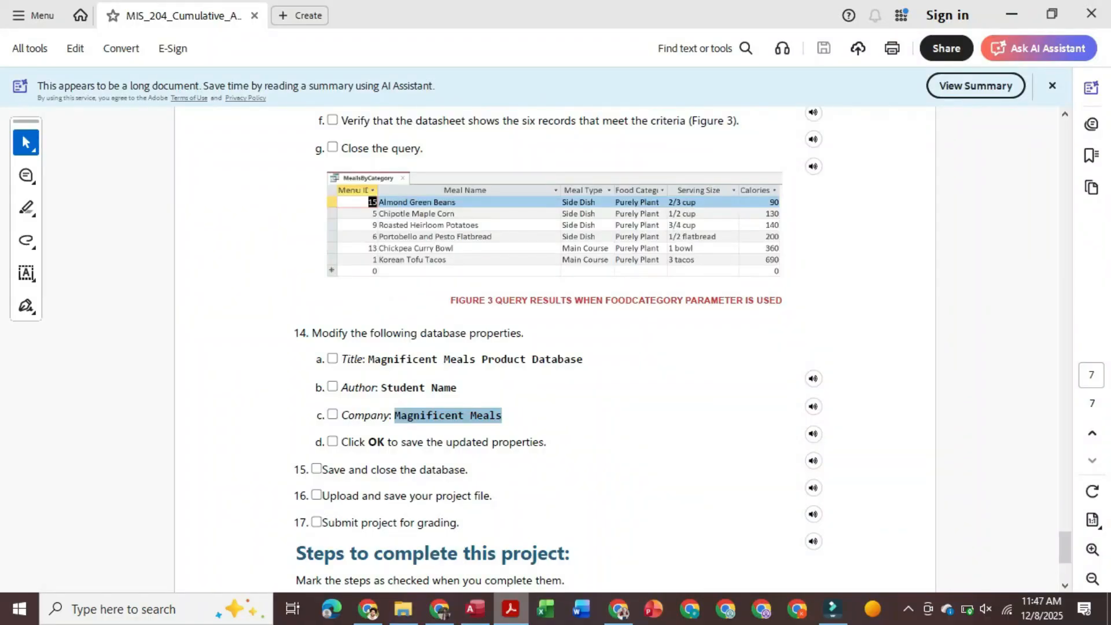
key(alt+Tab)
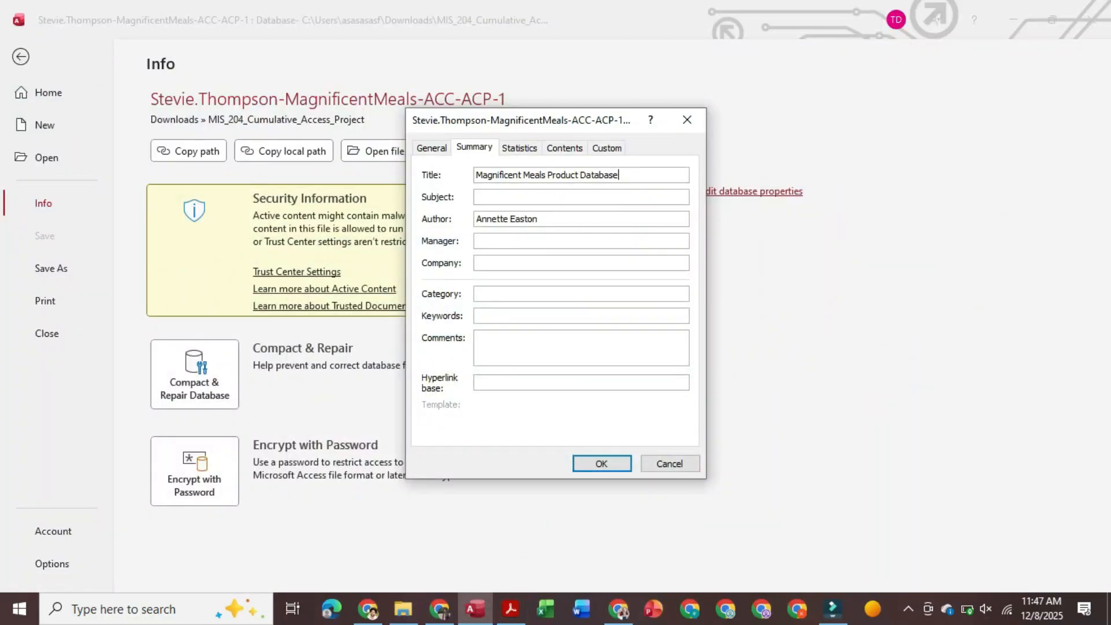
click(581, 263)
key(ctrl+v)
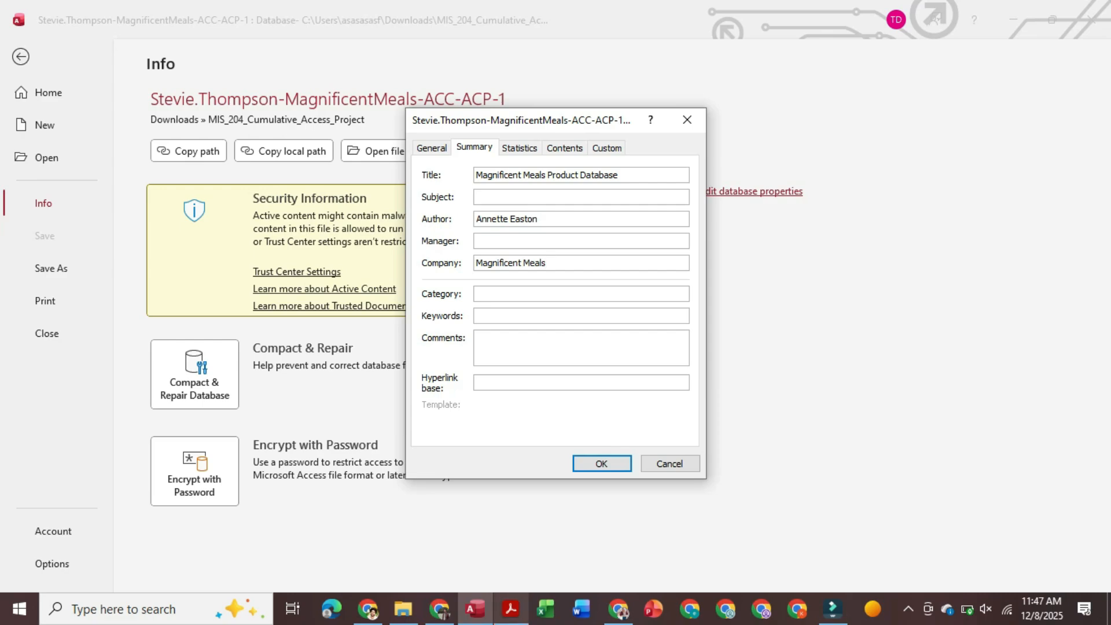
Step: Replace the Author property with the PDF's text Student Name and save the updated database properties
click(511, 609)
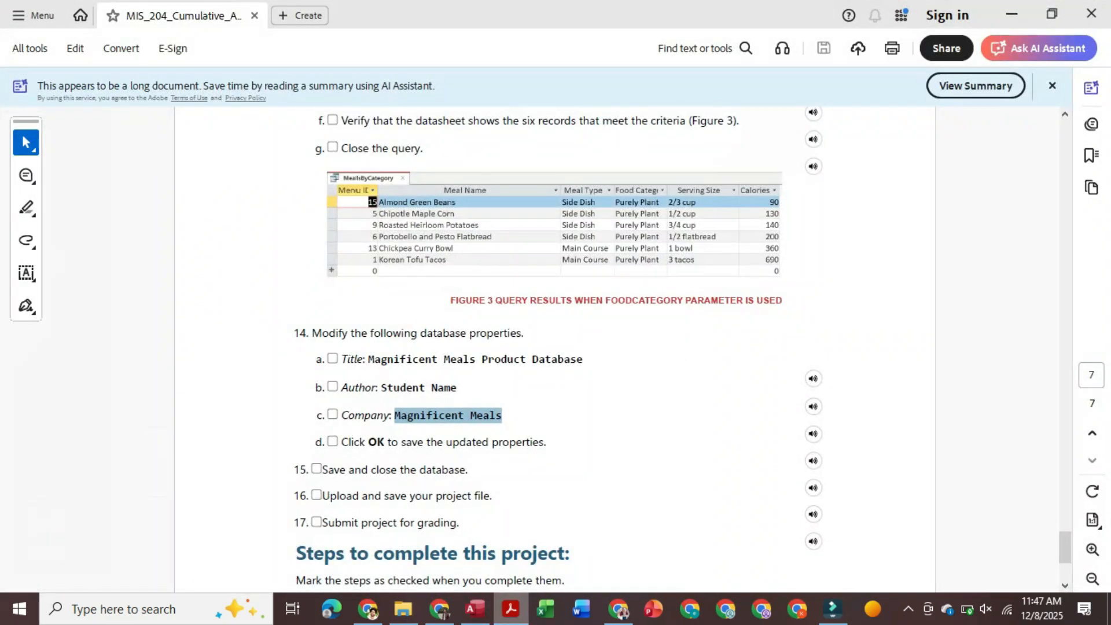
drag(381, 387, 457, 387)
key(ctrl+c)
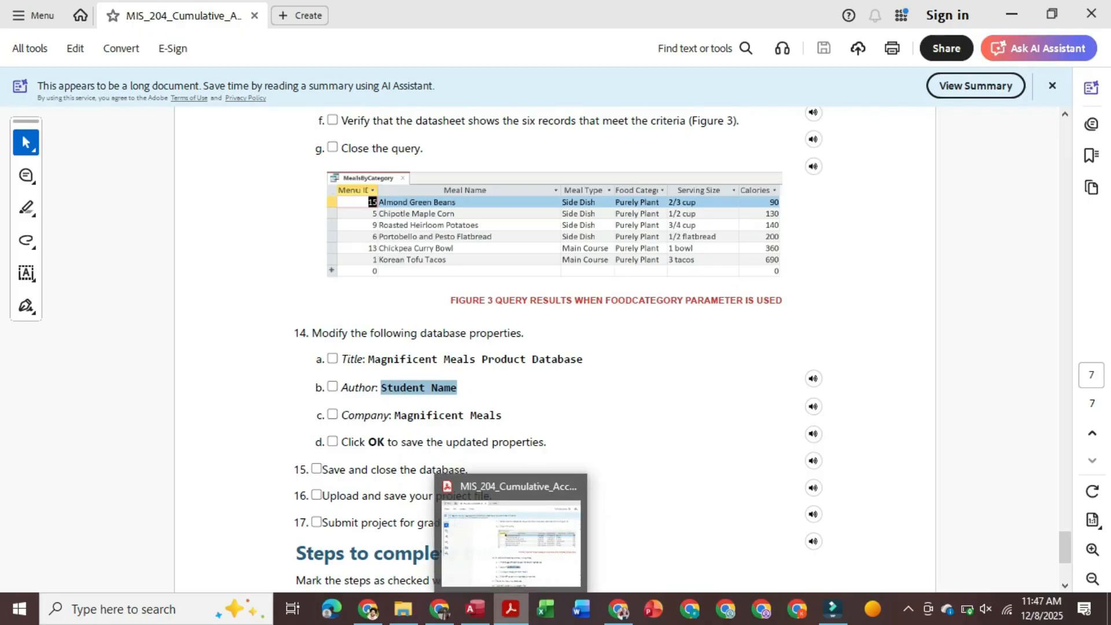
click(475, 609)
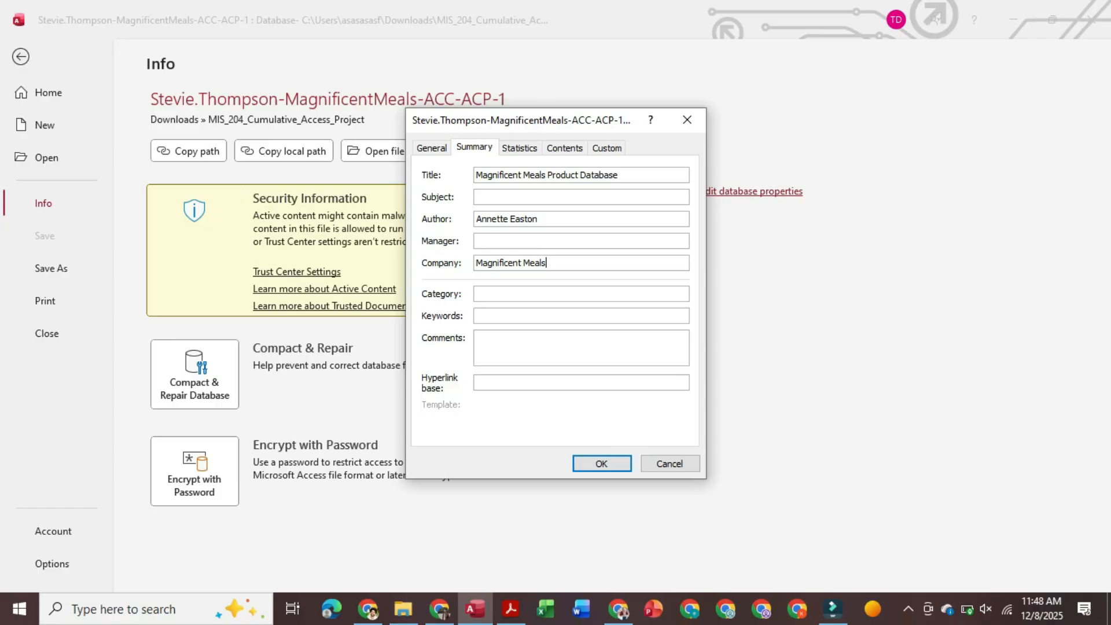
drag(539, 219, 475, 219)
key(ctrl+v)
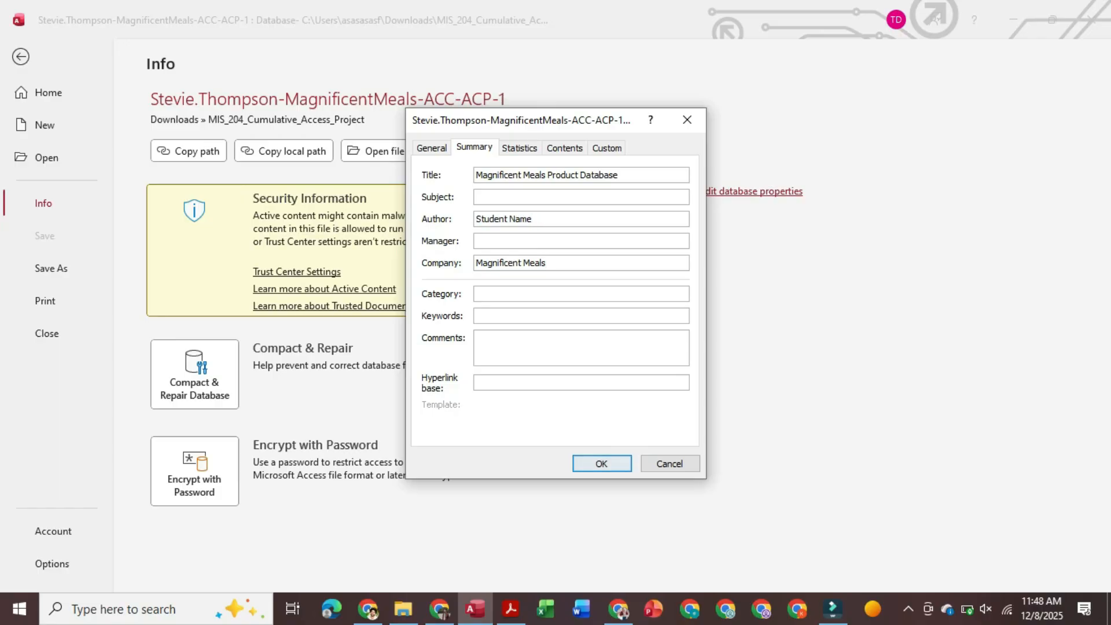
key(Return)
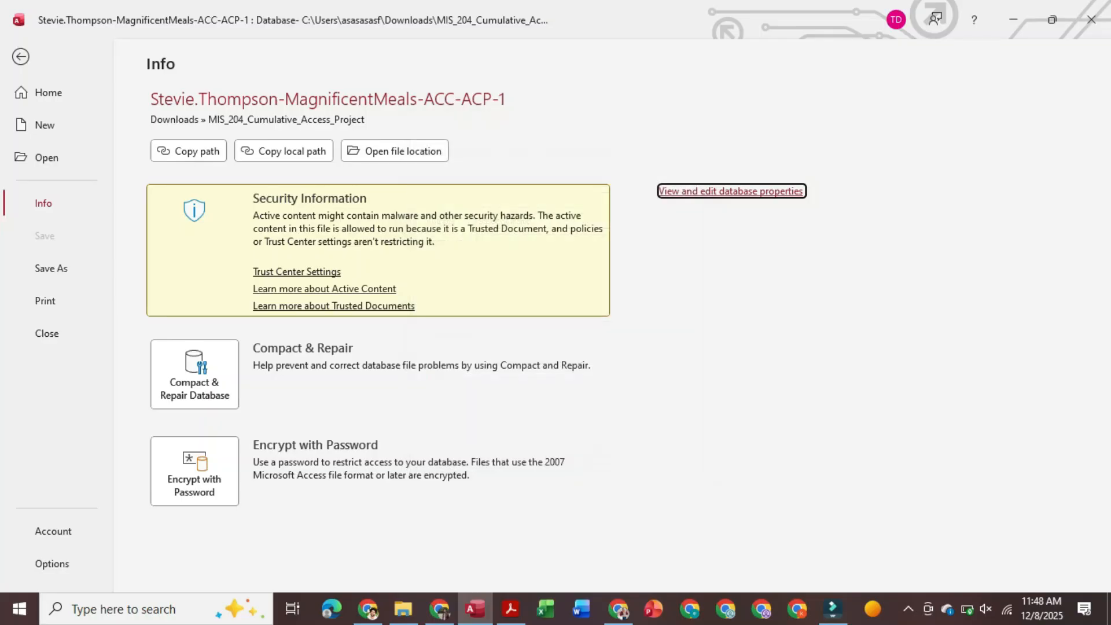
key(Escape)
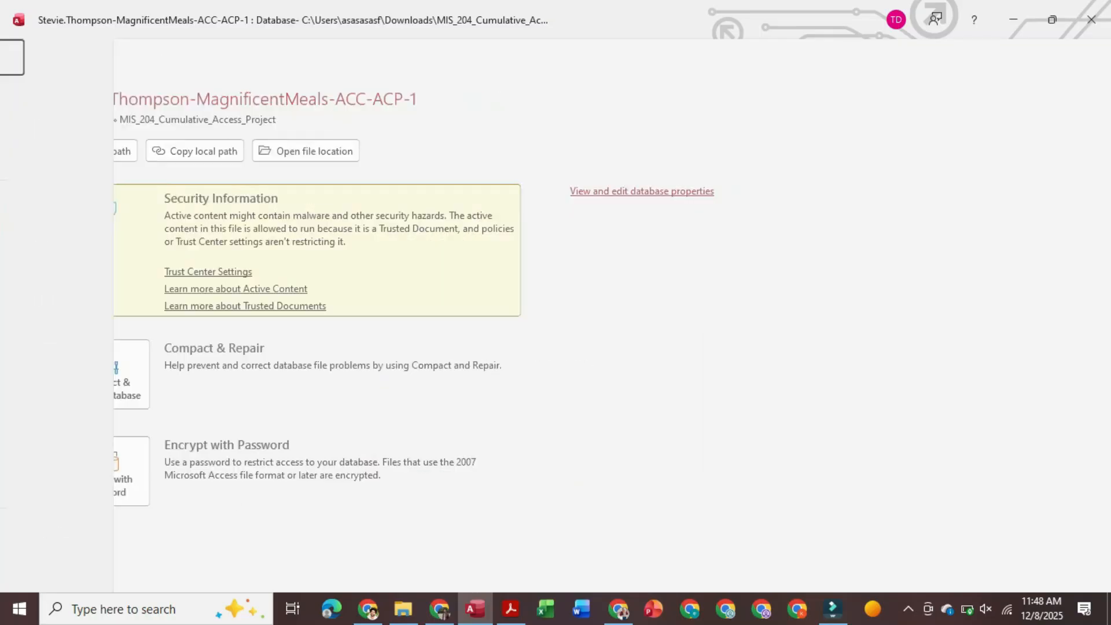
Step: Check the remaining PDF instructions, and open the Meals table for a brief review before closing it
key(alt+Tab)
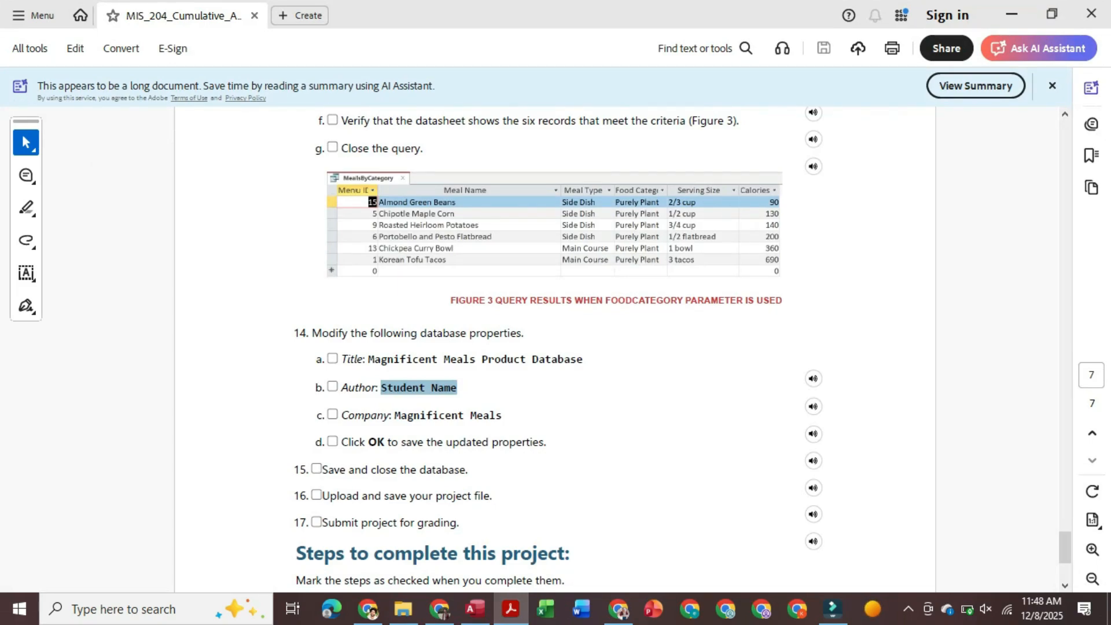
key(alt+Tab)
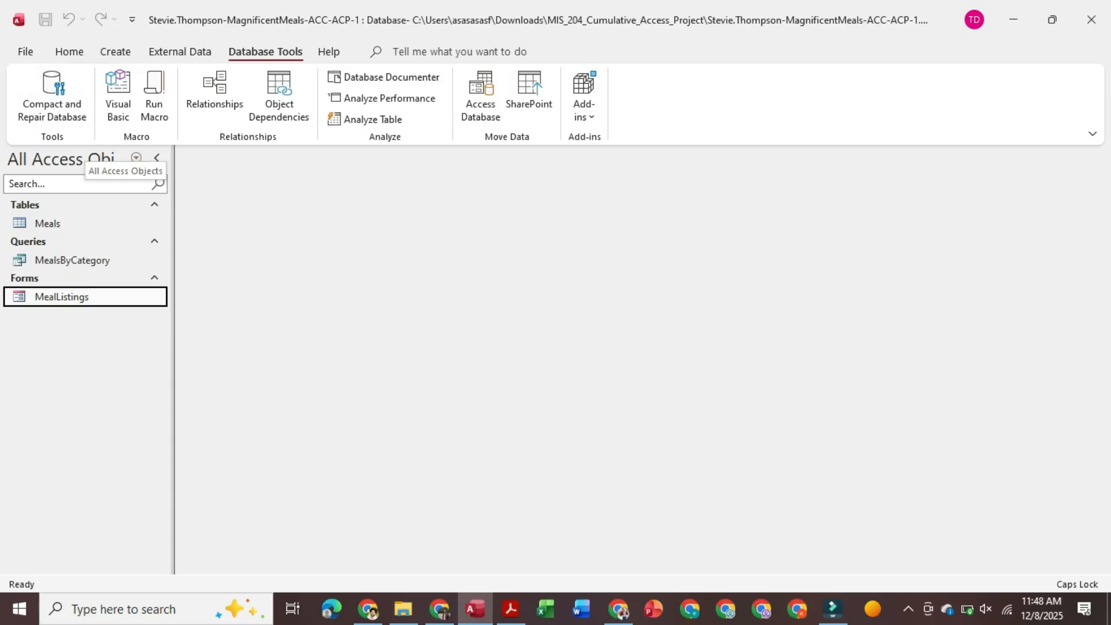
click(102, 223)
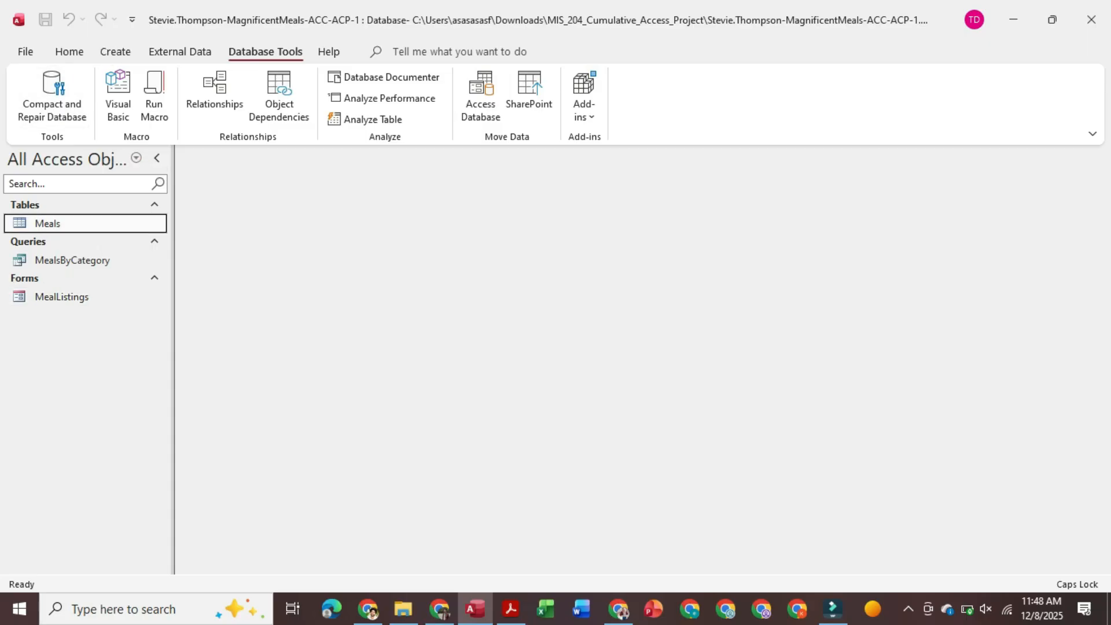
key(Return)
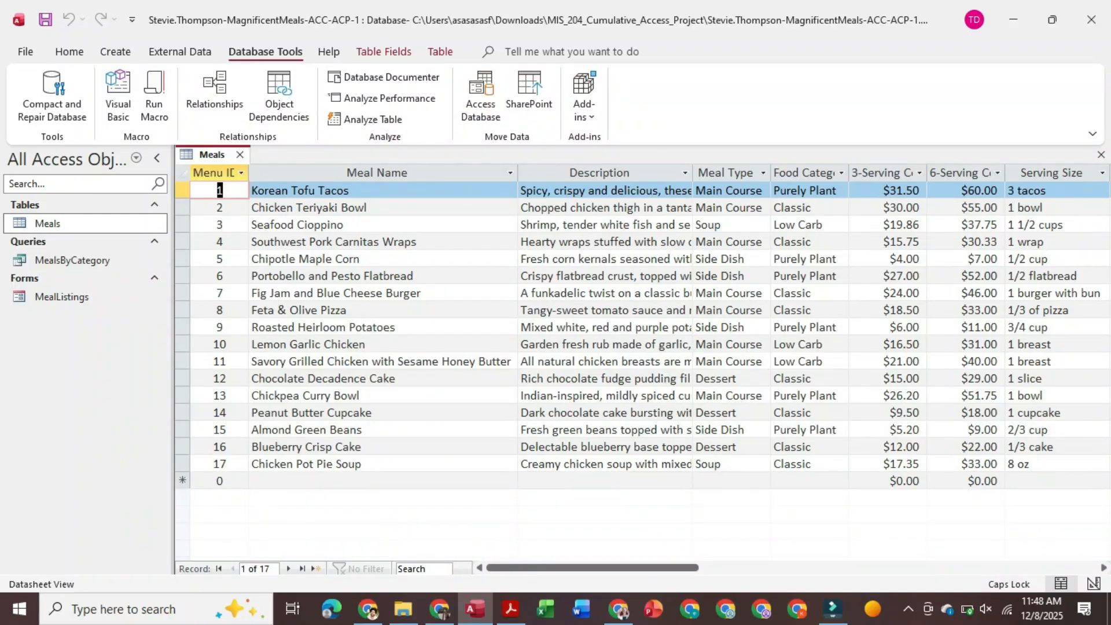
key(ctrl+w)
Step: Close the MagnificentMeals database and exit Access
click(25, 52)
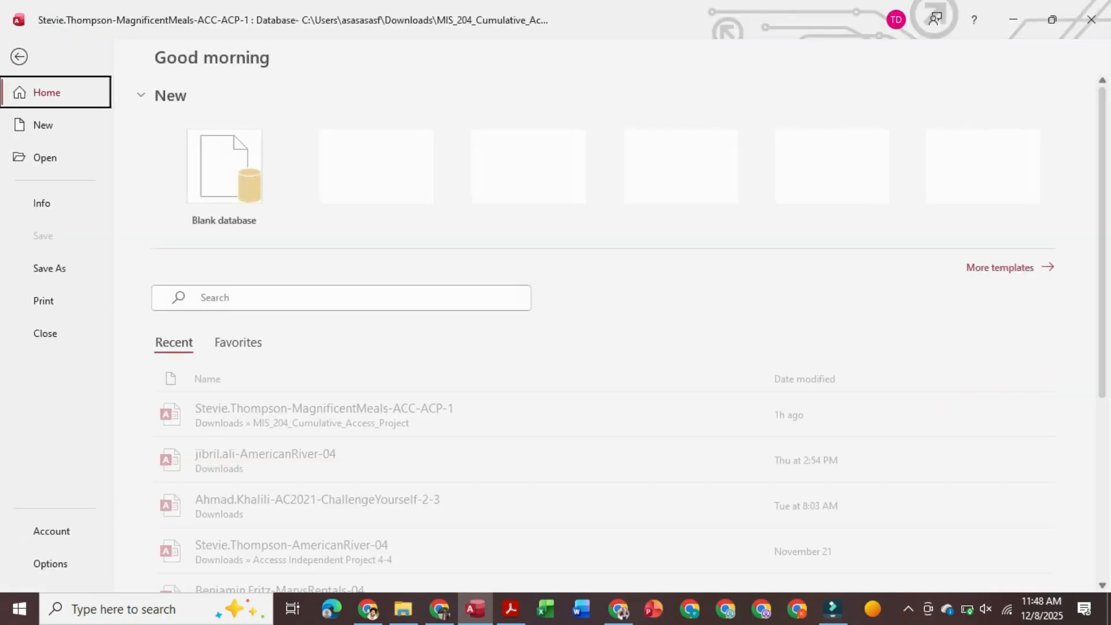
click(47, 332)
click(1091, 19)
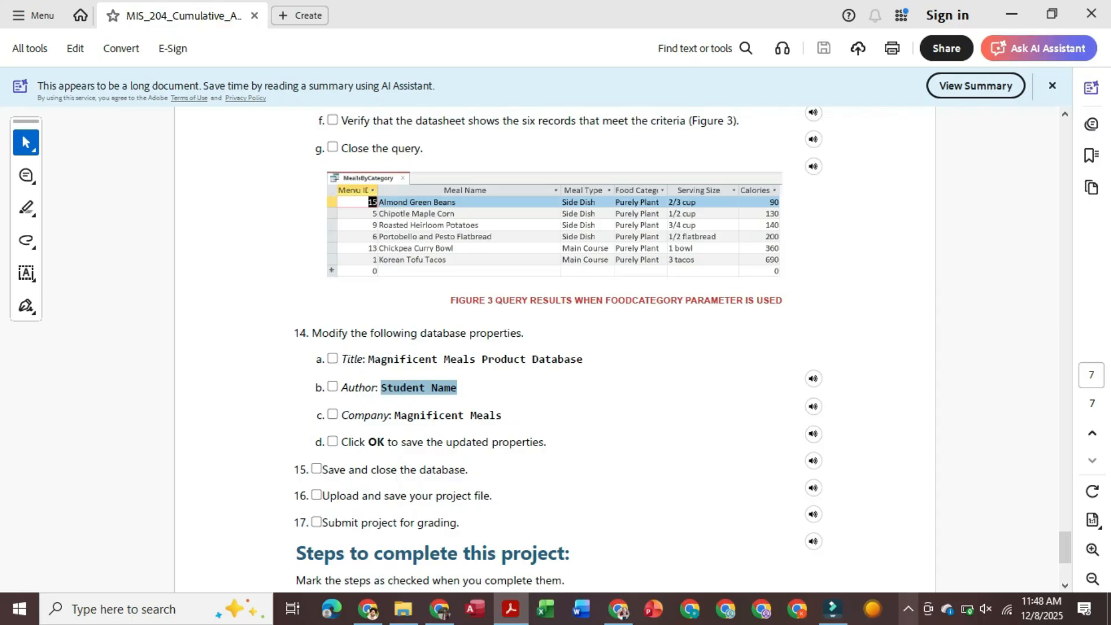
click(908, 608)
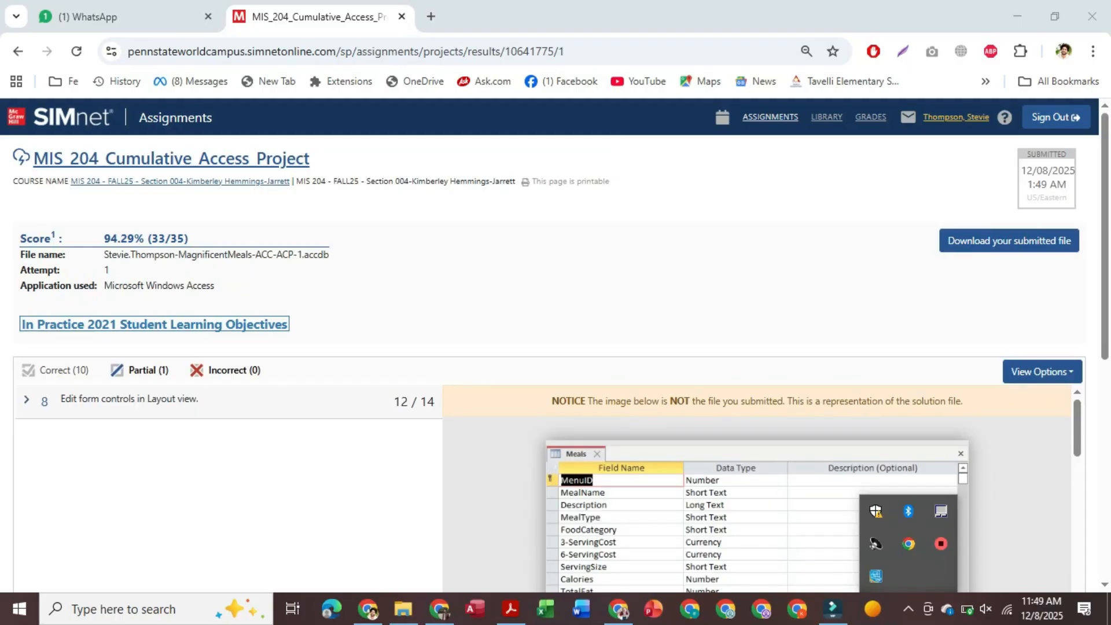
Step: Expand graded item 8, Edit form controls in Layout view, review its sub-item scores and feedback, and dismiss the low-battery notice
click(27, 400)
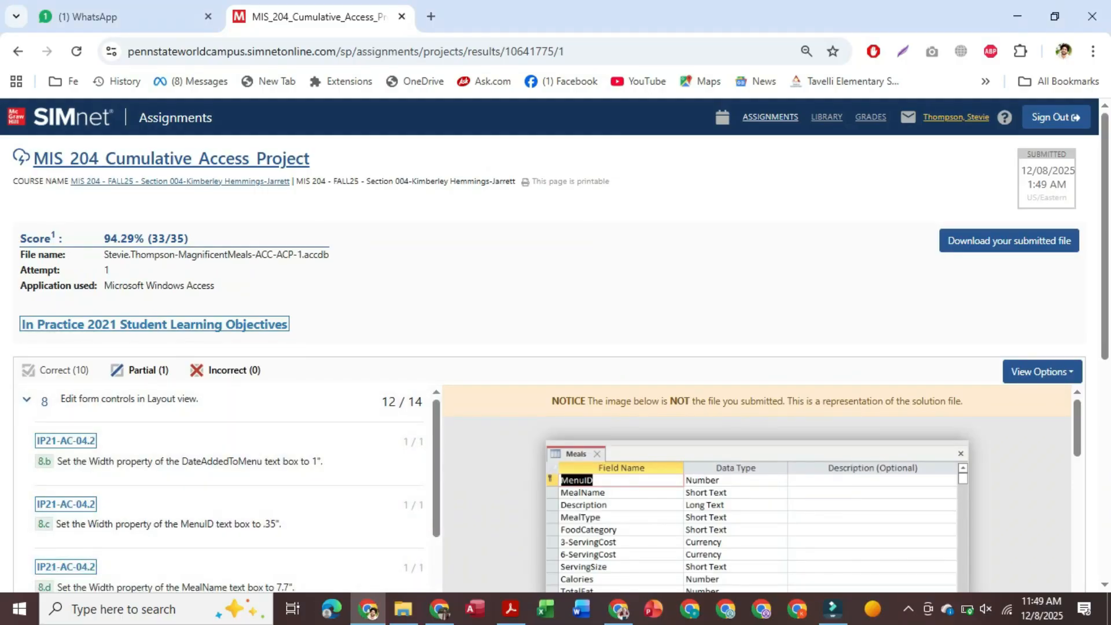
scroll(229, 489, down, 3)
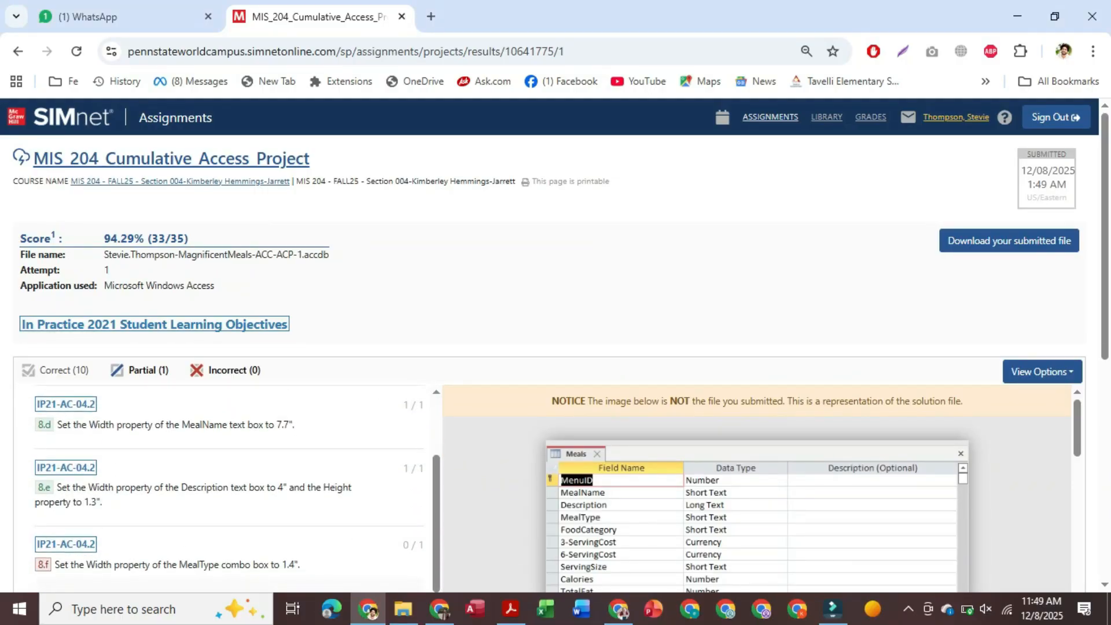
scroll(229, 489, down, 5)
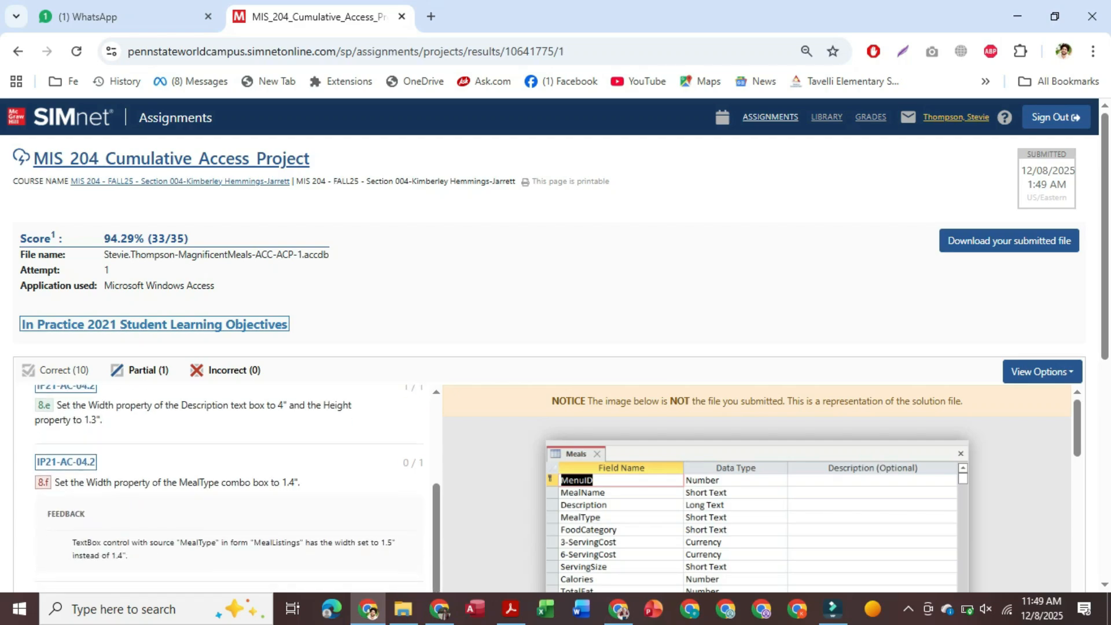
scroll(266, 512, down, 2)
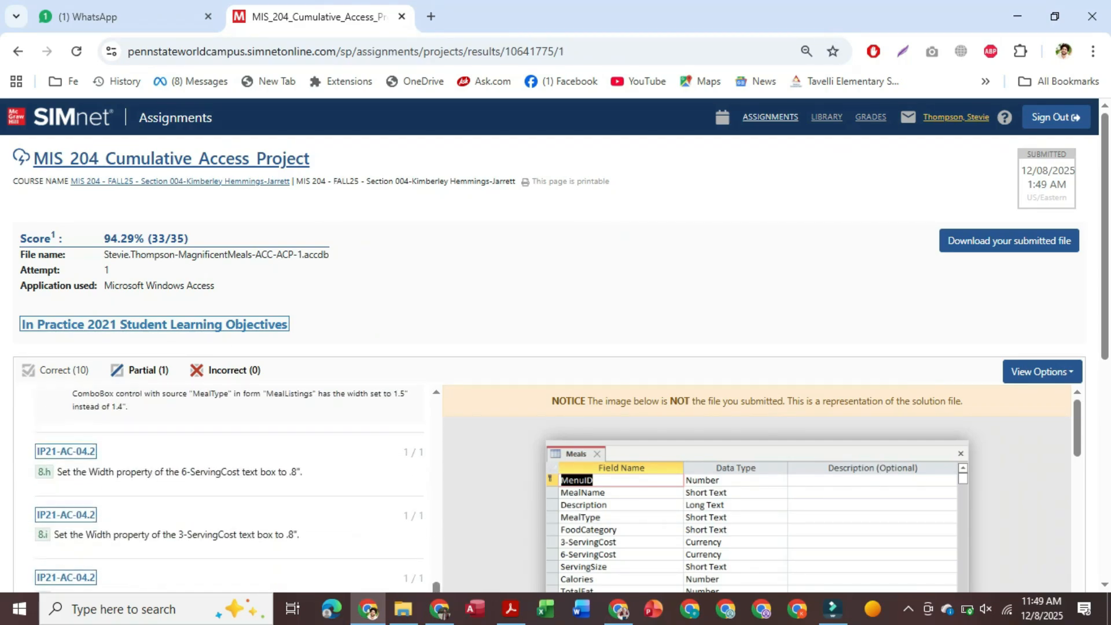
scroll(267, 512, down, 2)
scroll(230, 489, down, 1)
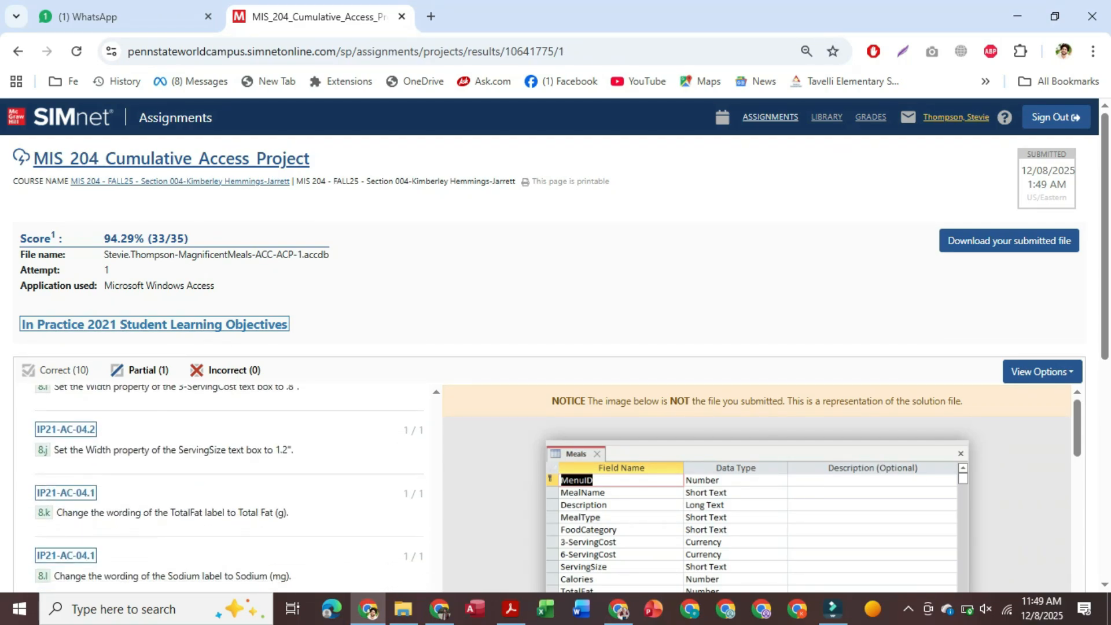
scroll(229, 489, up, 5)
scroll(230, 489, up, 4)
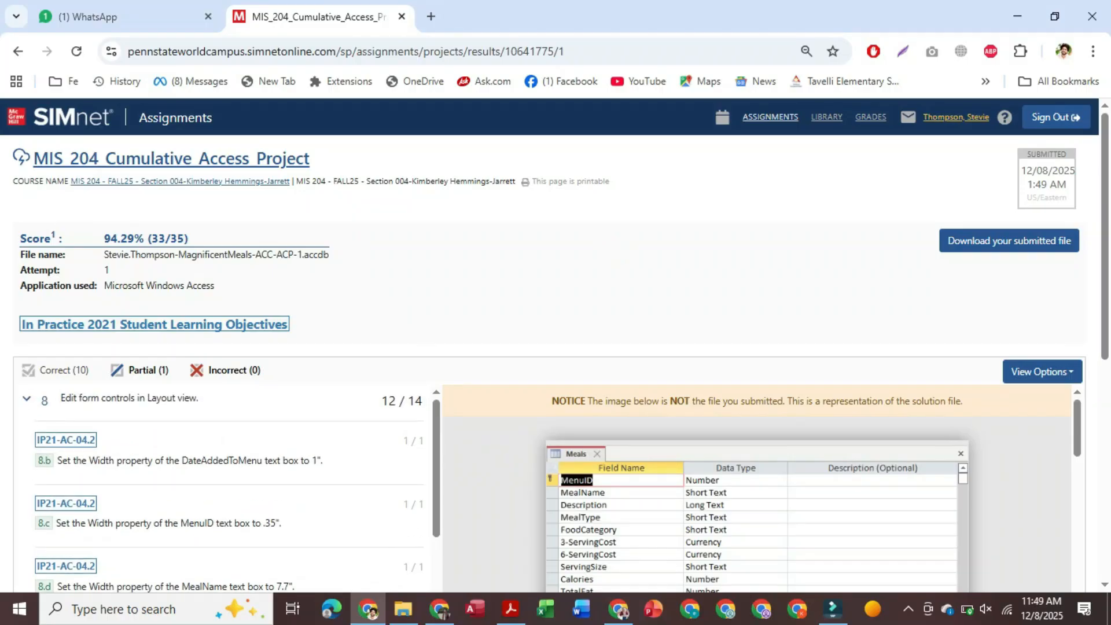
scroll(229, 489, down, 4)
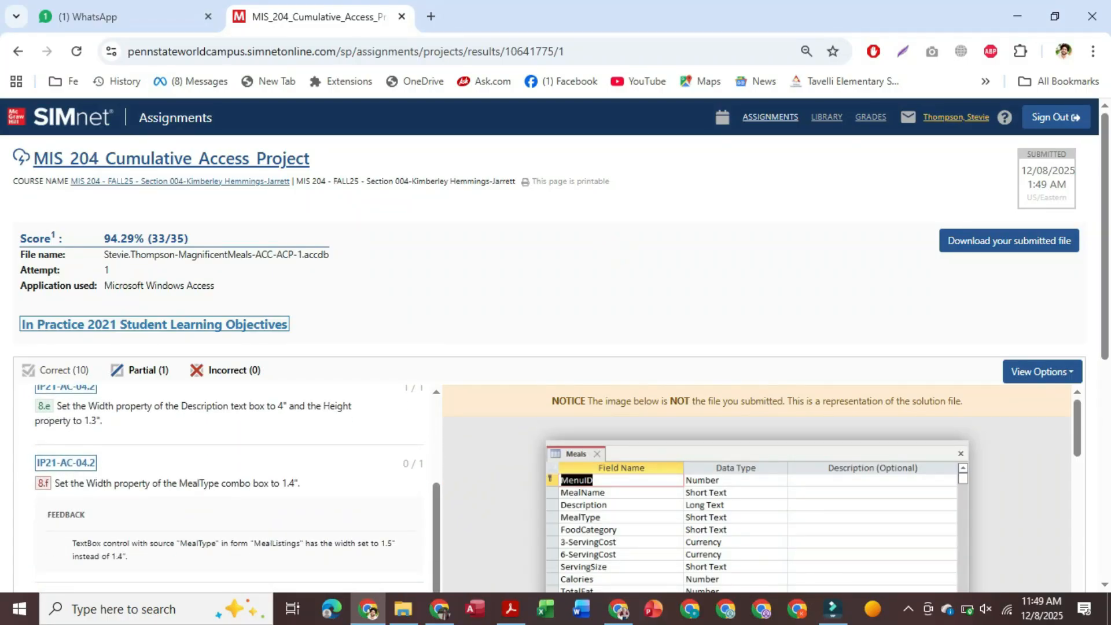
scroll(237, 489, down, 2)
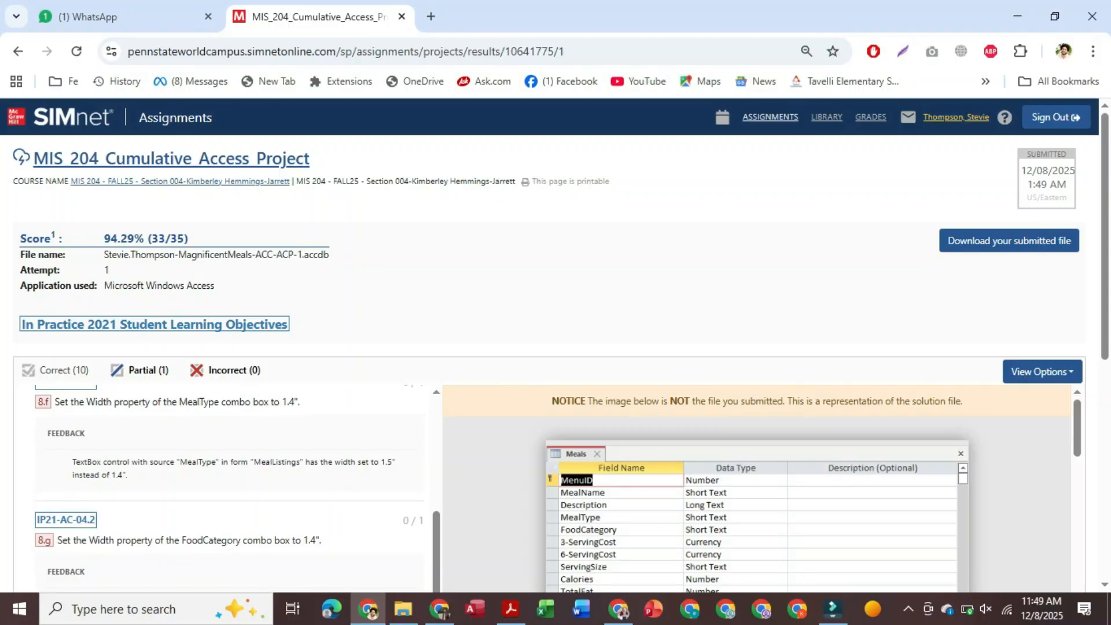
scroll(238, 489, down, 7)
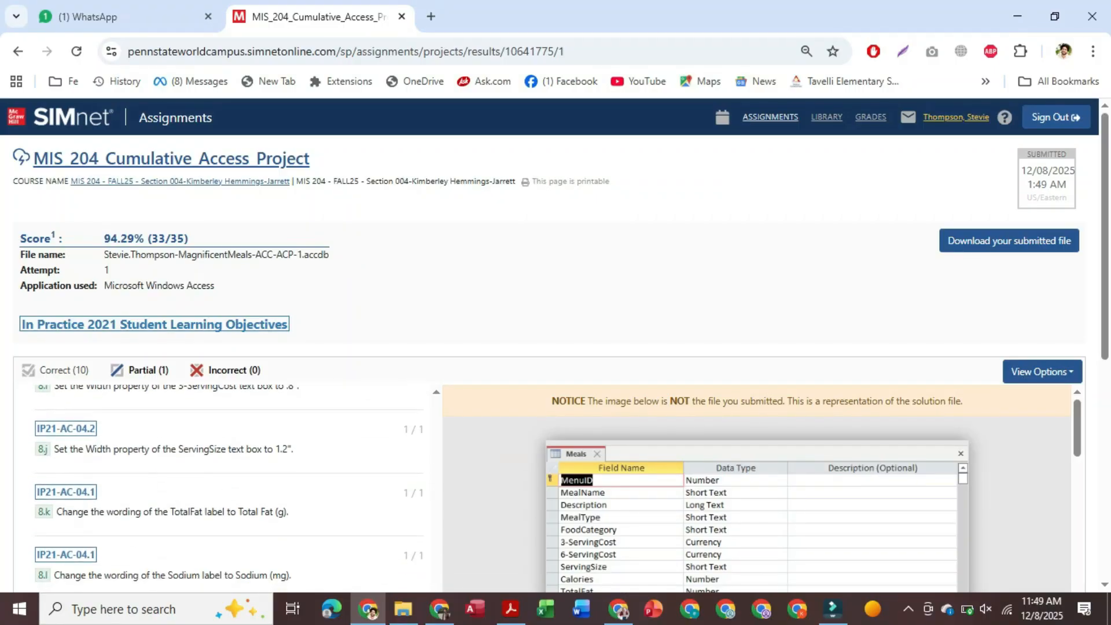
scroll(238, 489, up, 6)
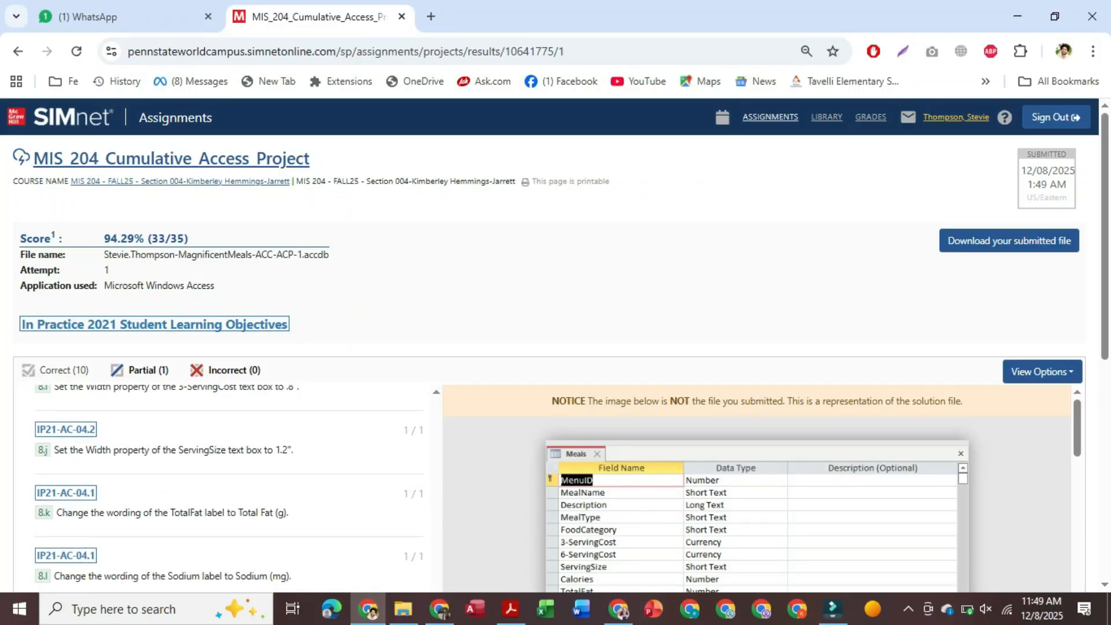
click(776, 329)
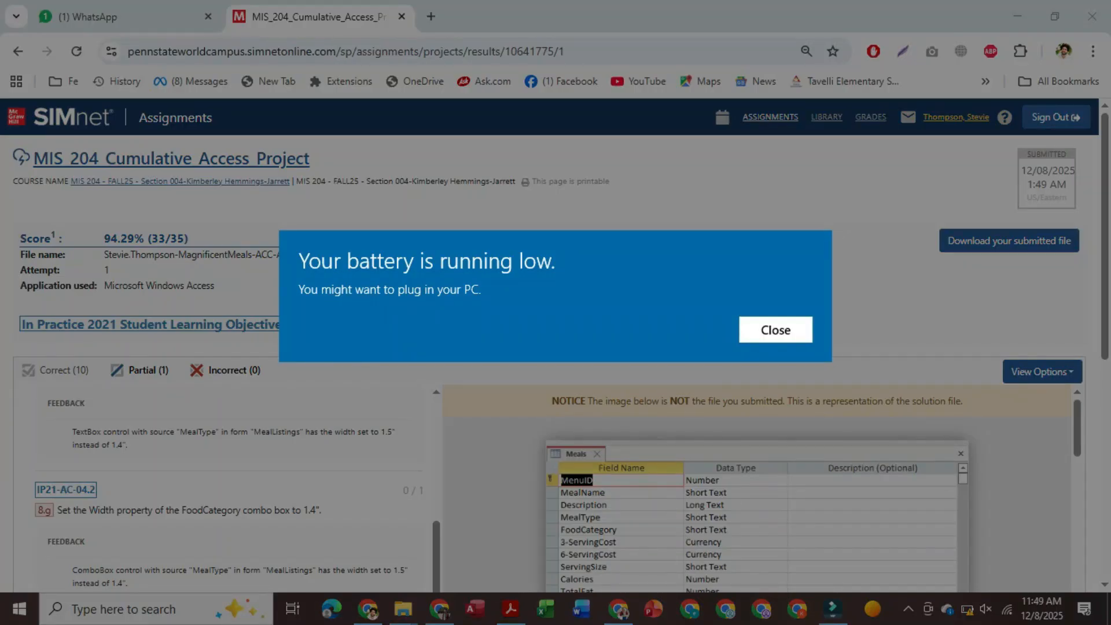